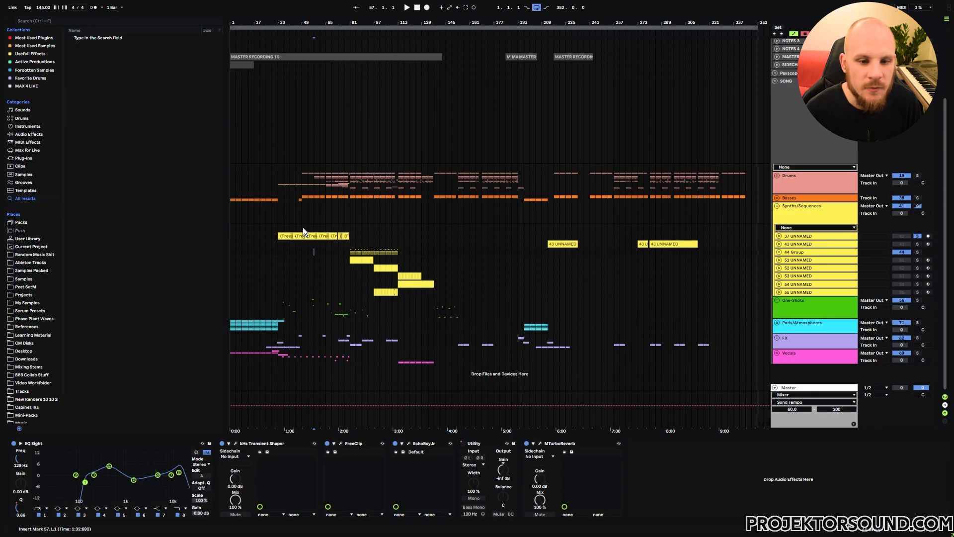
Play the arrangement from bar 49 with the 37 UNNAMED track soloed, switching its solo off during playback
left_click(303, 227)
key("space")
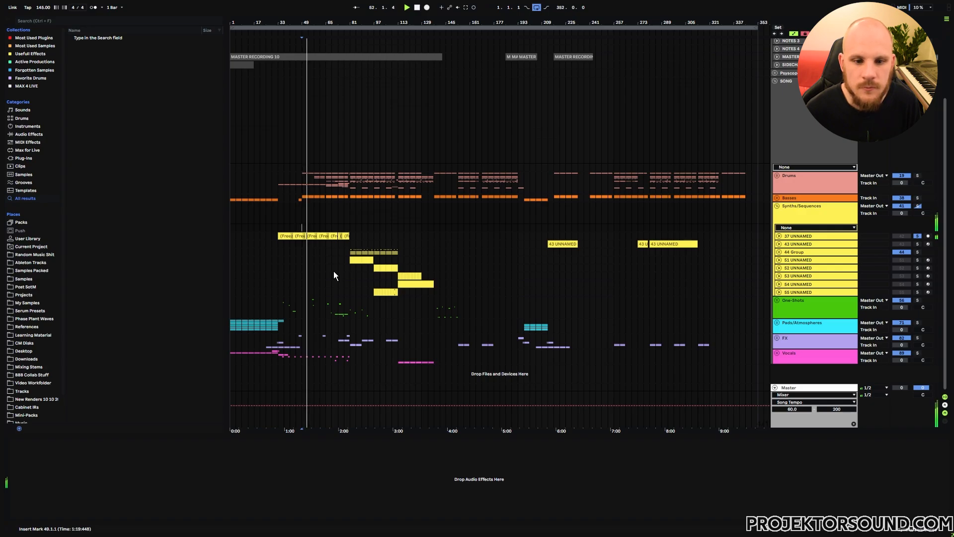
left_click(919, 237)
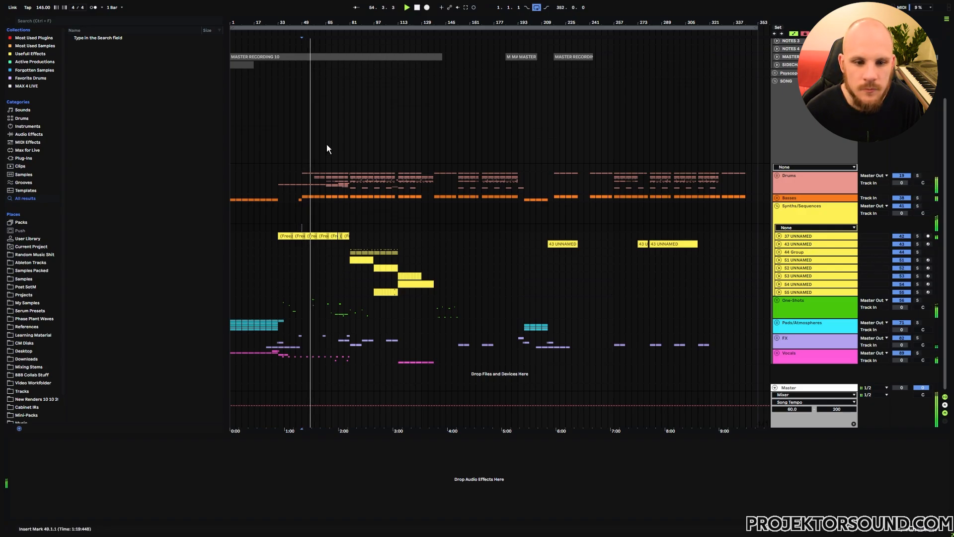
left_click_drag(304, 23, 348, 72)
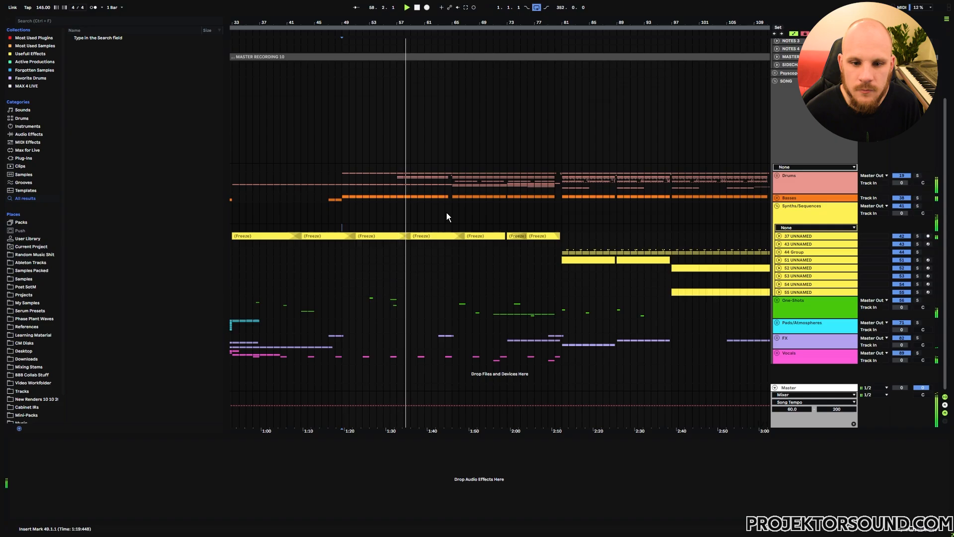
key("space")
Unfold the Drums group and solo 33 Group to listen to it on its own
left_click(776, 175)
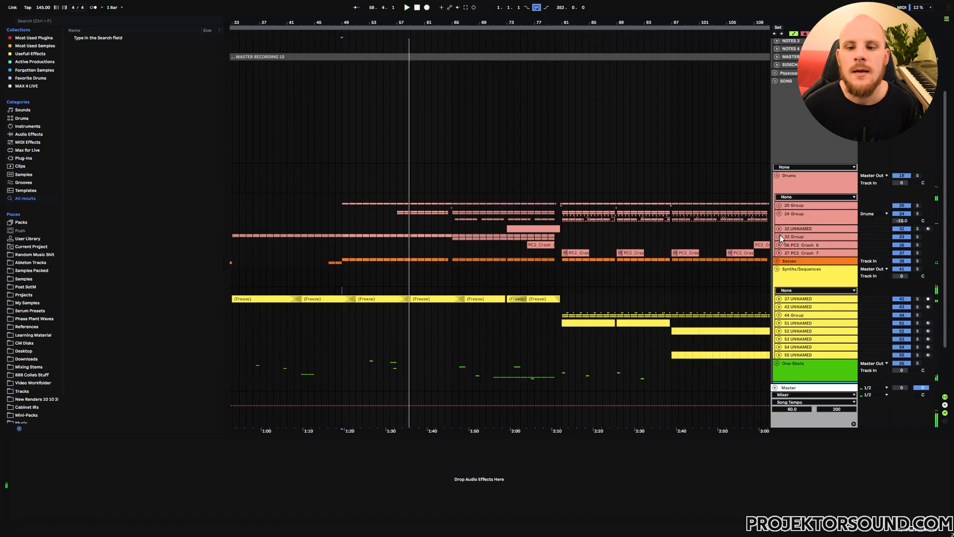
left_click(834, 237)
left_click(917, 237)
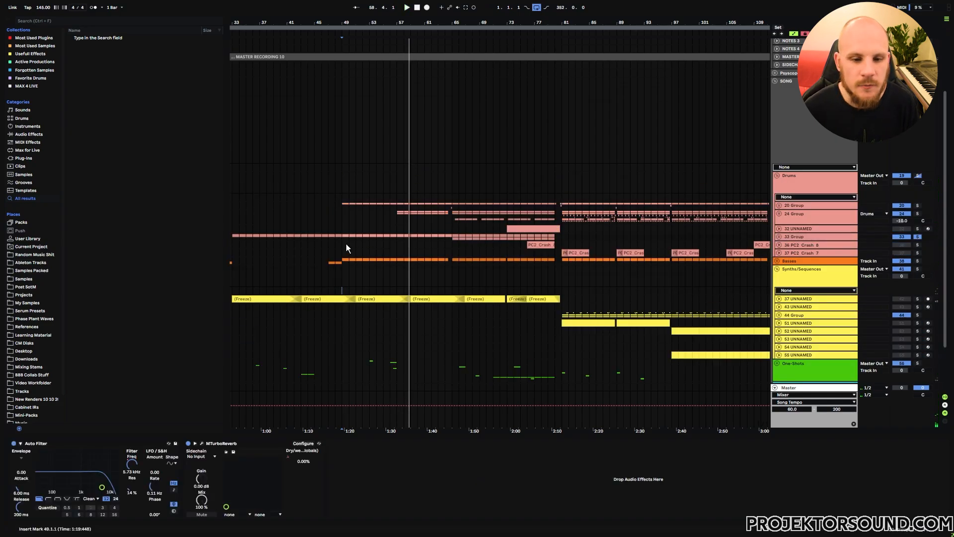
key("space")
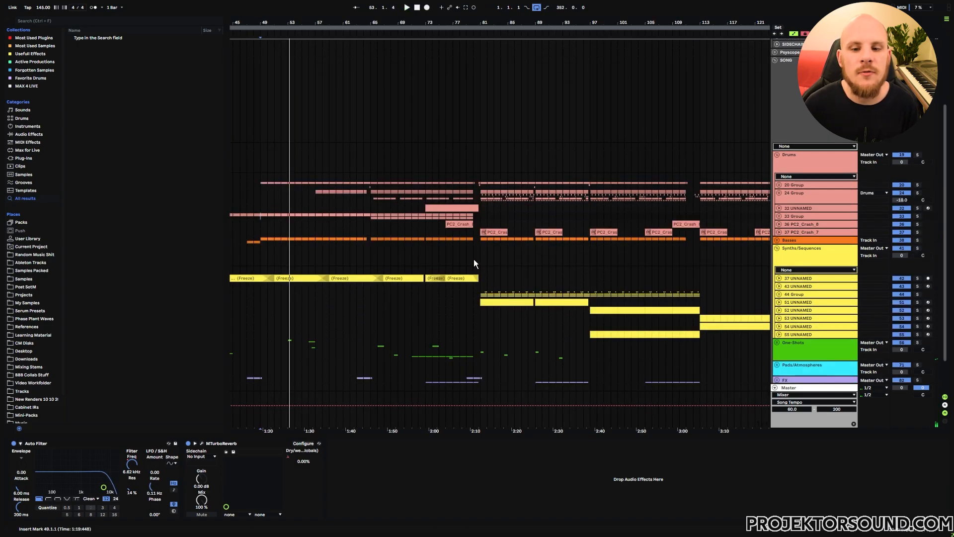
Solo 44 Group in Synths/Sequences and play it from bar 81
left_click_drag(484, 256, 374, 242)
left_click(374, 284)
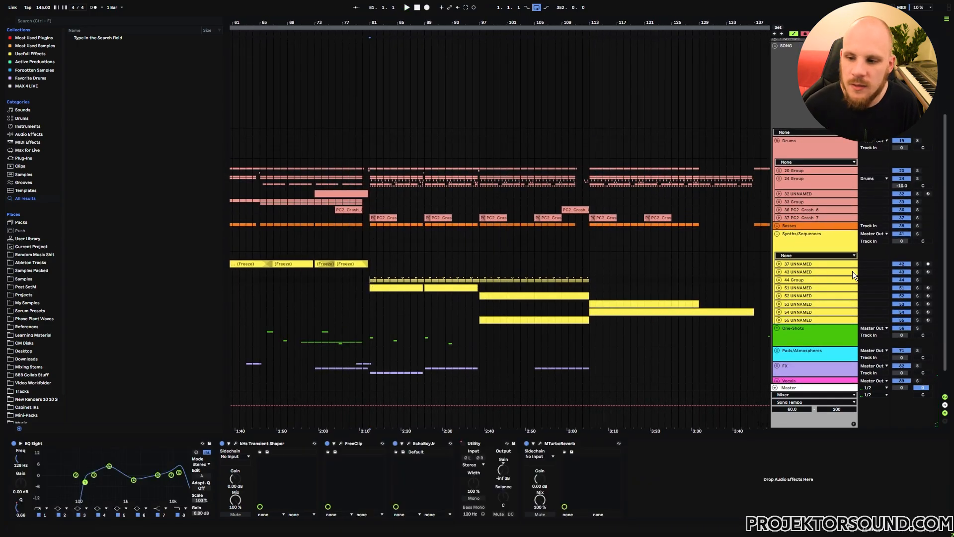
left_click(917, 281)
key("space")
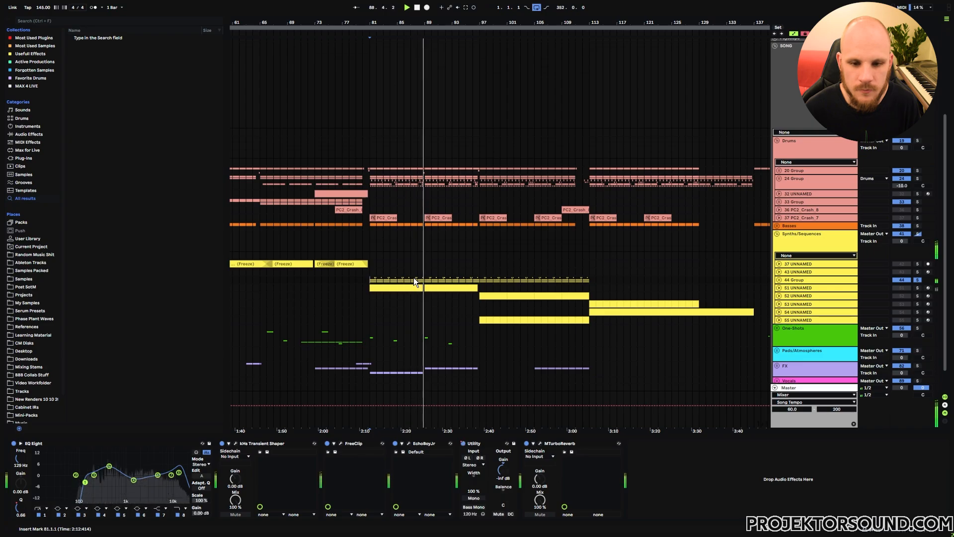
Solo the 51 UNNAMED track and play its clip from bar 81
left_click(405, 288)
key("space")
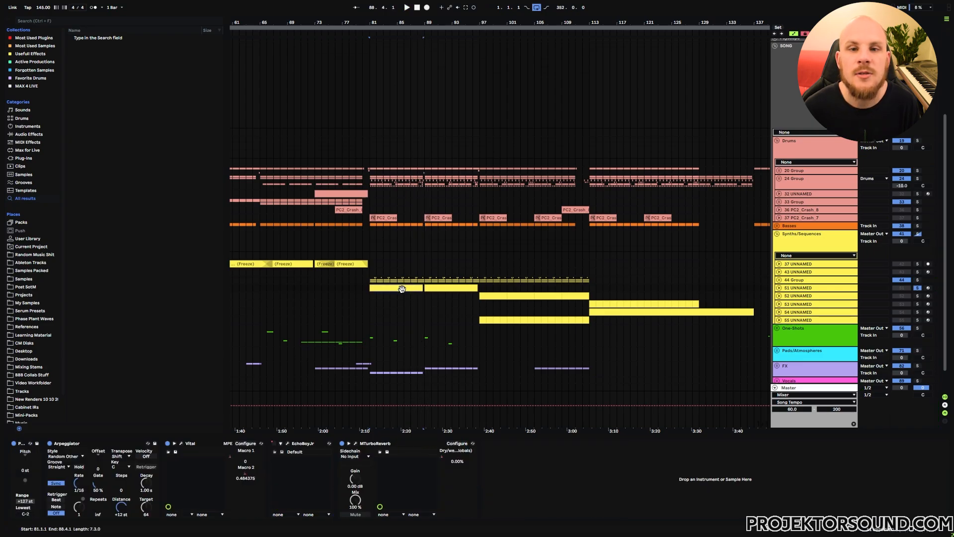
key("space")
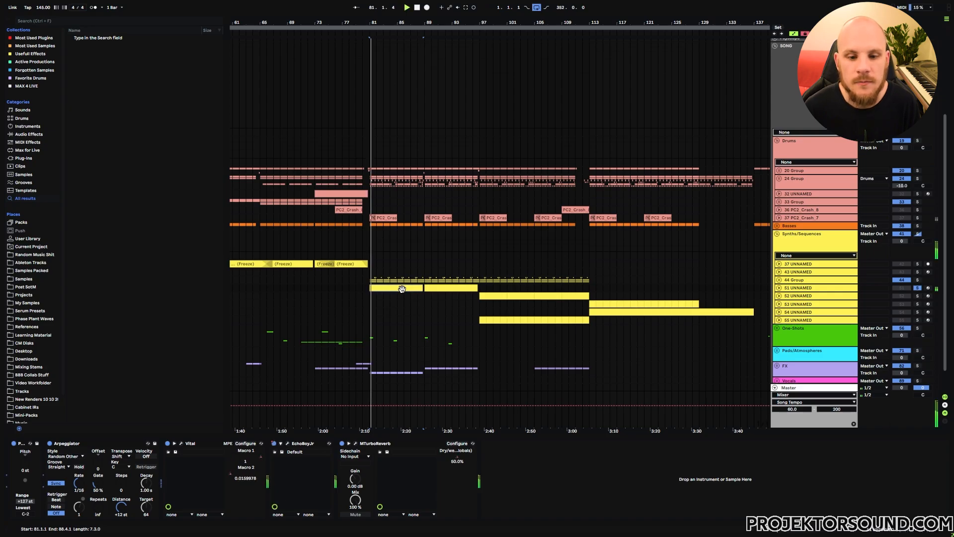
Solo the 52 UNNAMED track and play its clip from bar 97
left_click(484, 296)
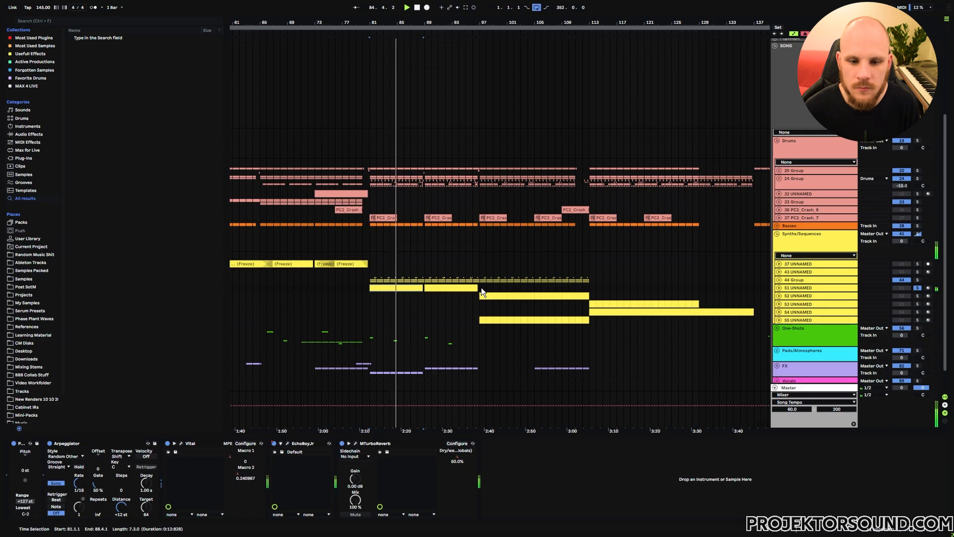
left_click(917, 296)
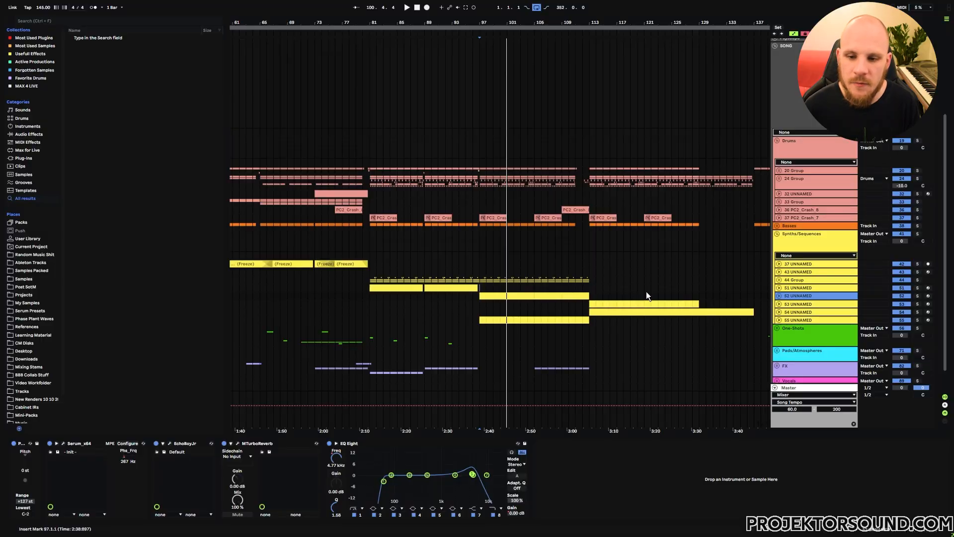
left_click(917, 295)
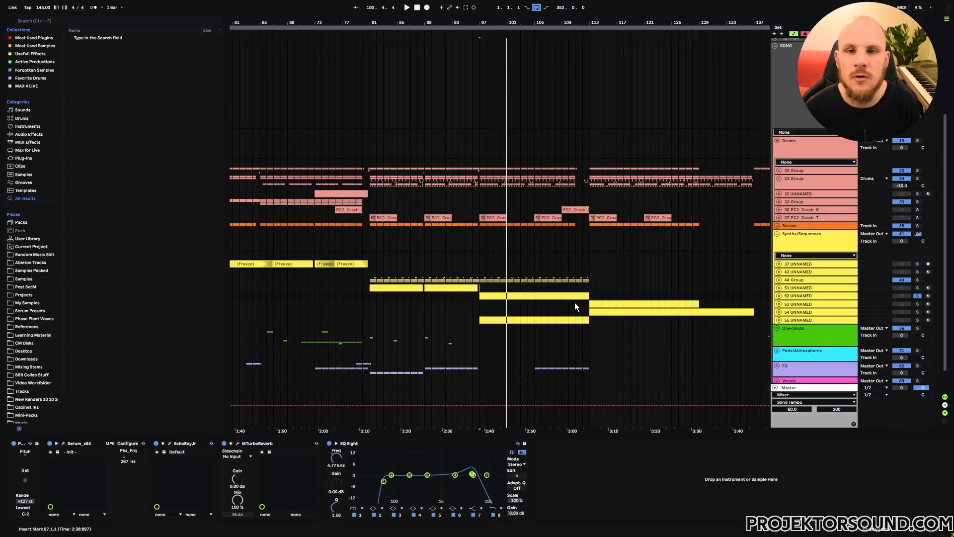
key("space")
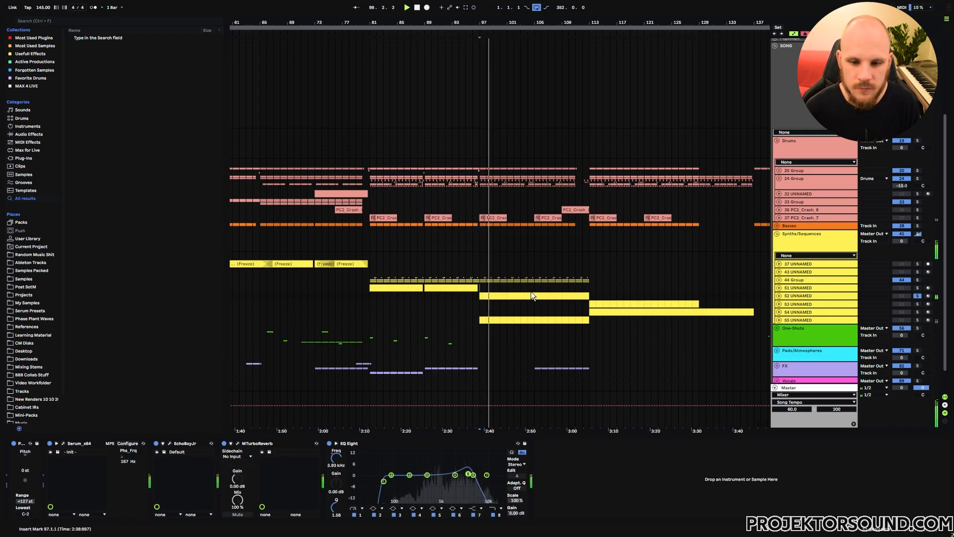
key("space")
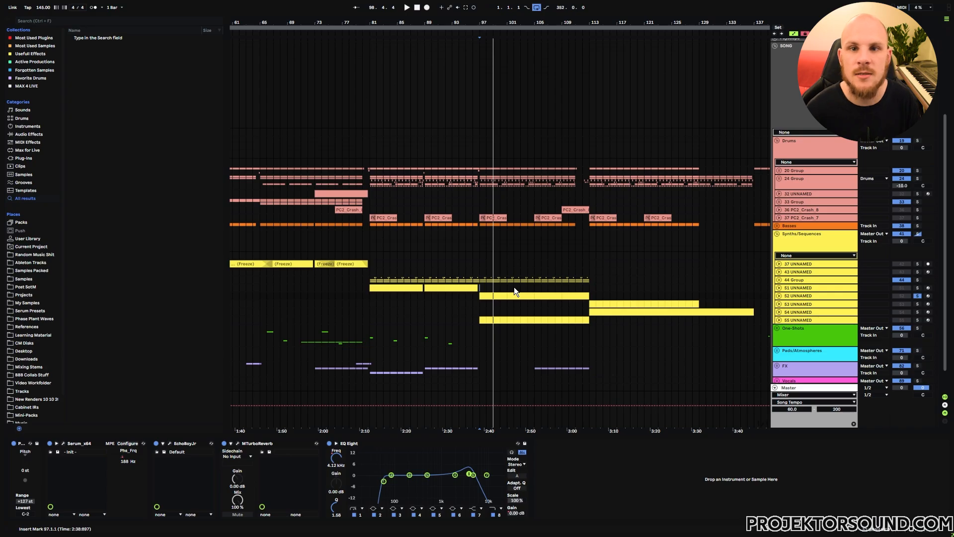
Solo 24 Group in Drums and listen to it from bar 97 and from around bars 65 and 66
left_click(481, 180)
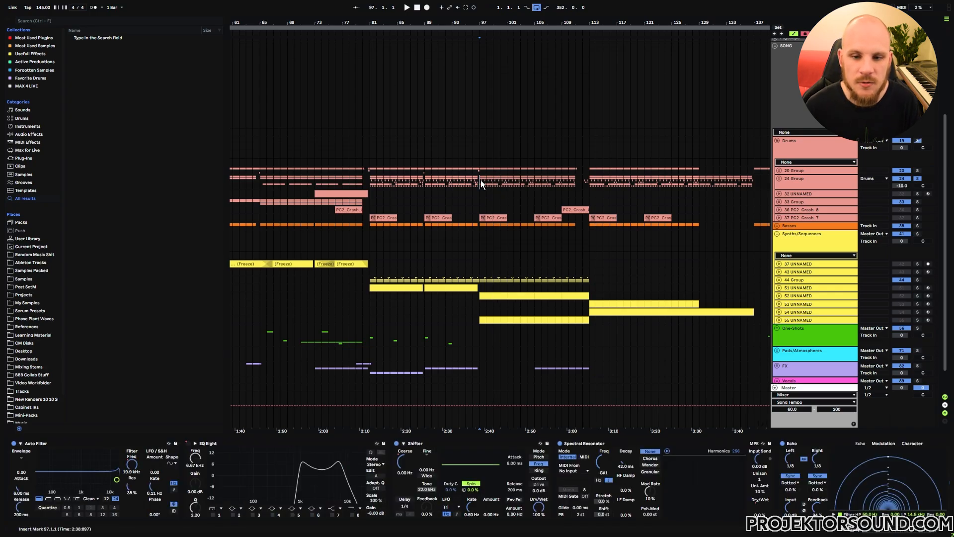
key("space")
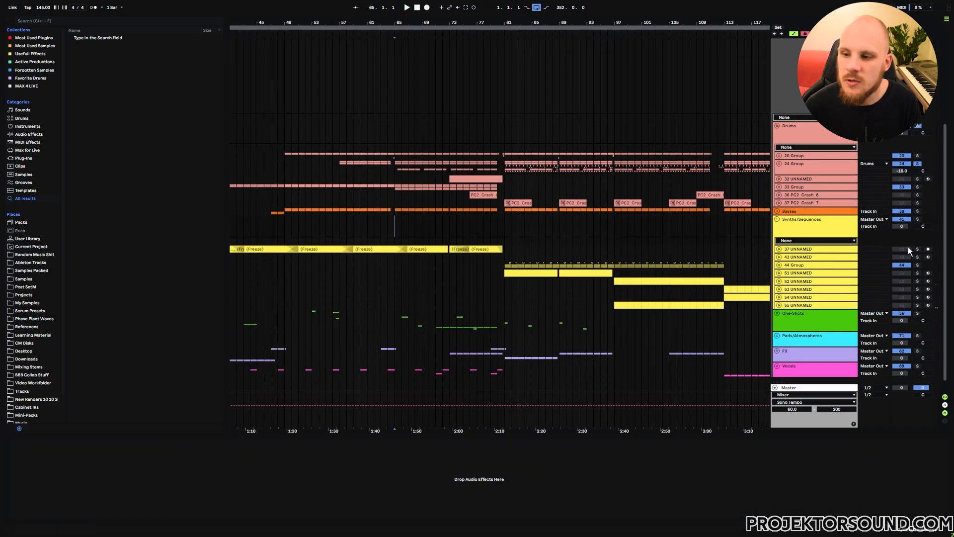
key("space")
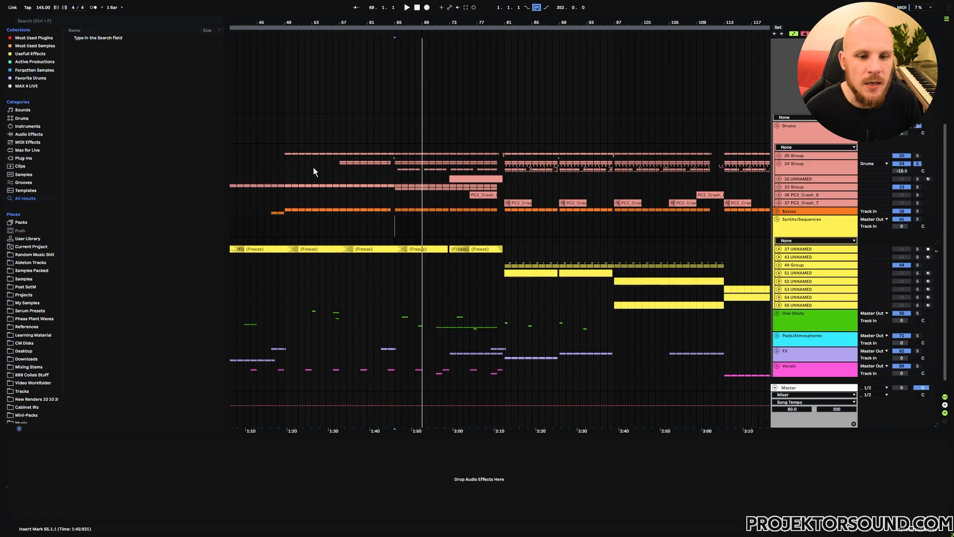
left_click(398, 166)
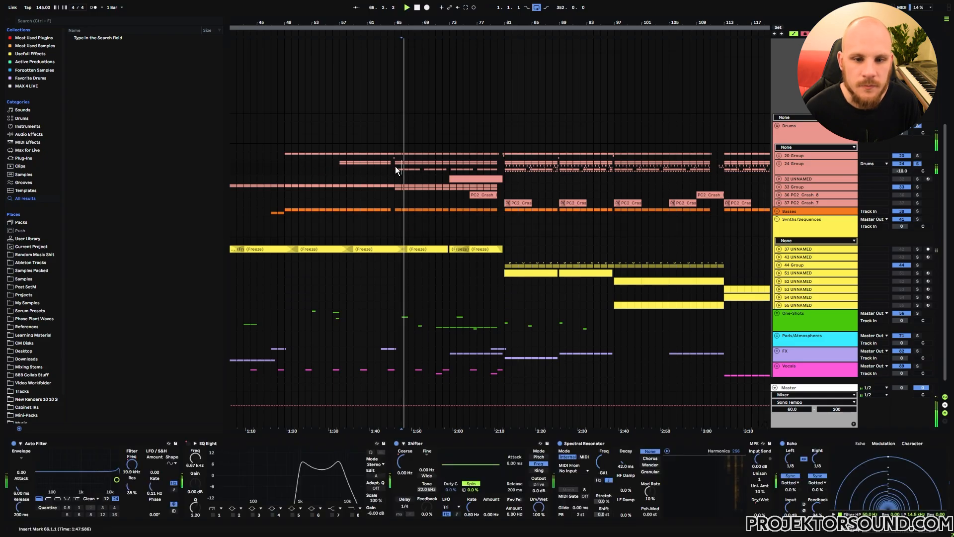
Unsolo 24 Group and compare the full mix by playing alternately from bar 66 and bar 98
left_click(917, 164)
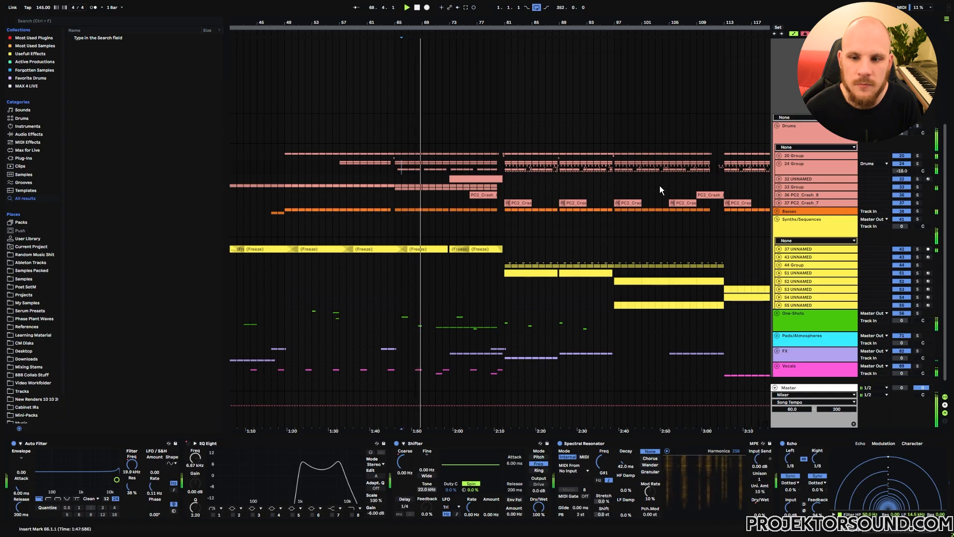
left_click(623, 166)
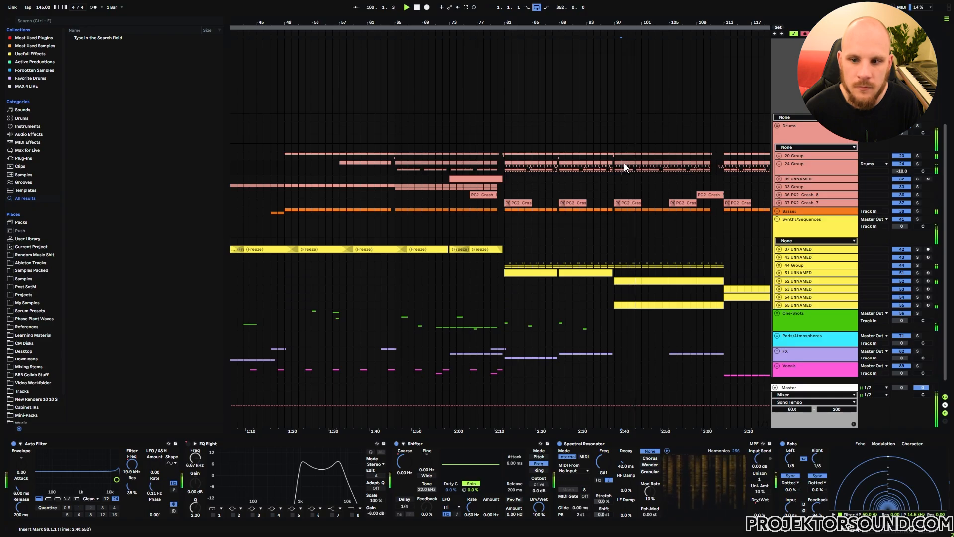
left_click(397, 169)
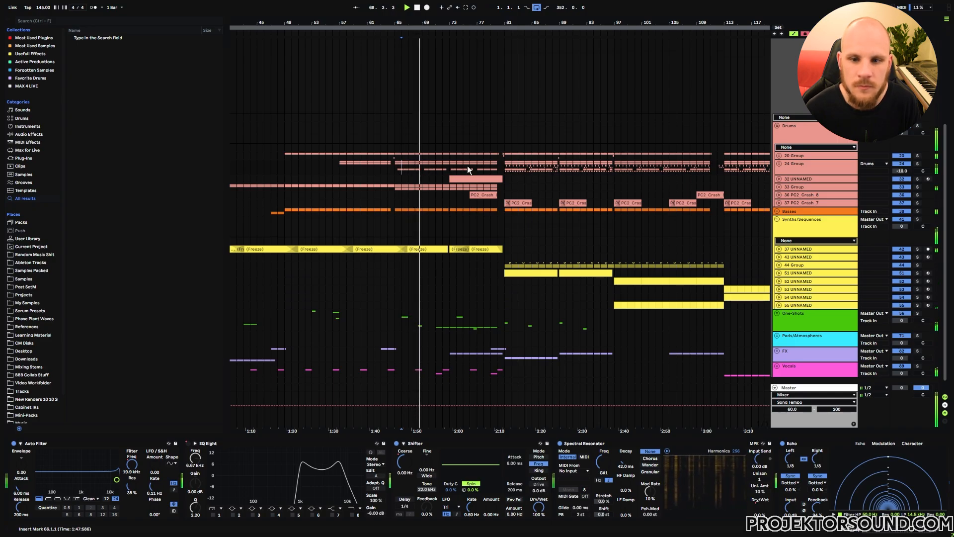
left_click(624, 168)
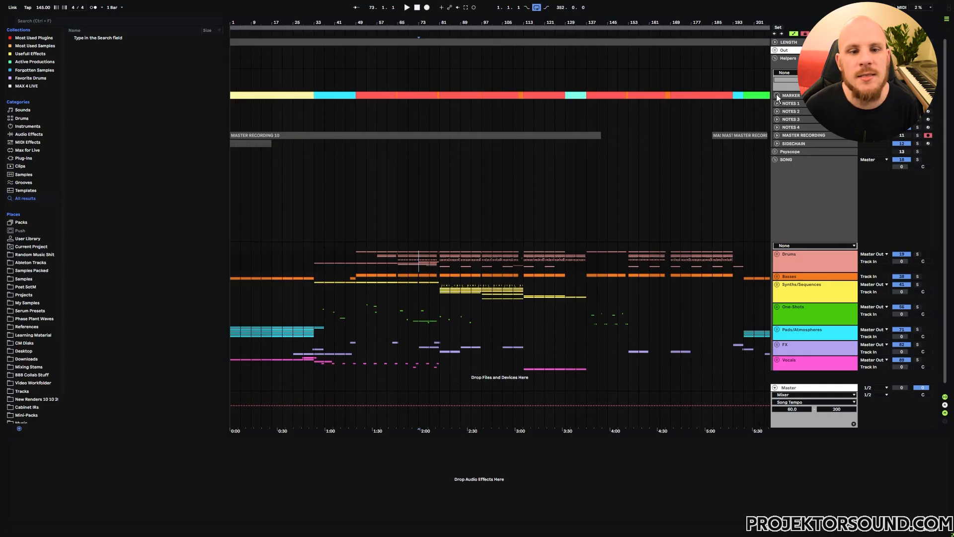
Unfold the MARKER track and select its section from bar 33 to bar 49
left_click(776, 94)
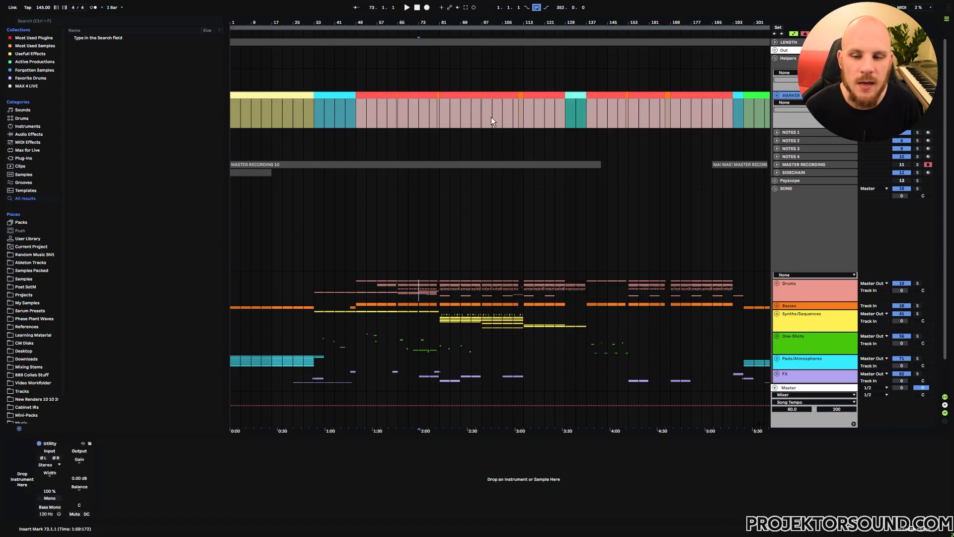
left_click_drag(264, 22, 285, 105)
left_click(289, 98)
left_click(440, 109)
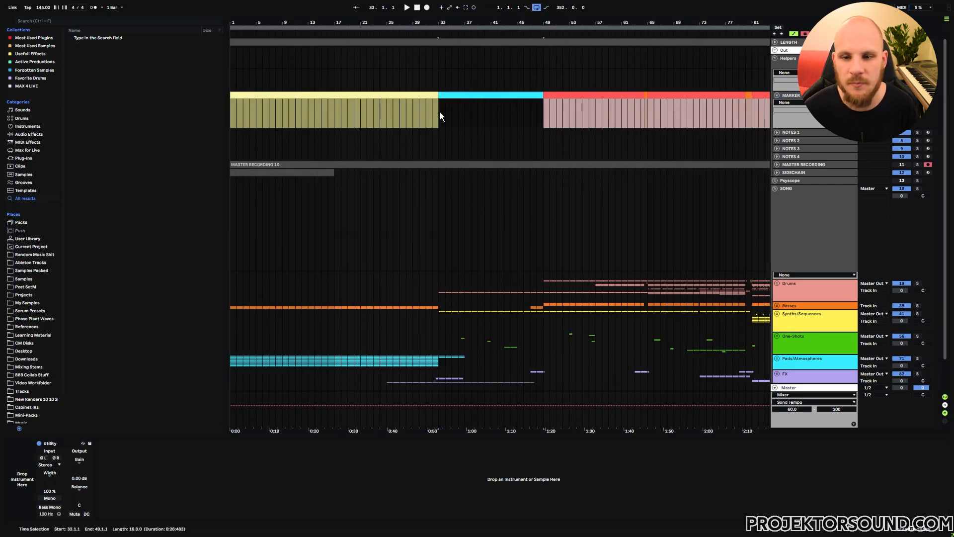
key("Right")
left_click_drag(566, 23, 396, 35)
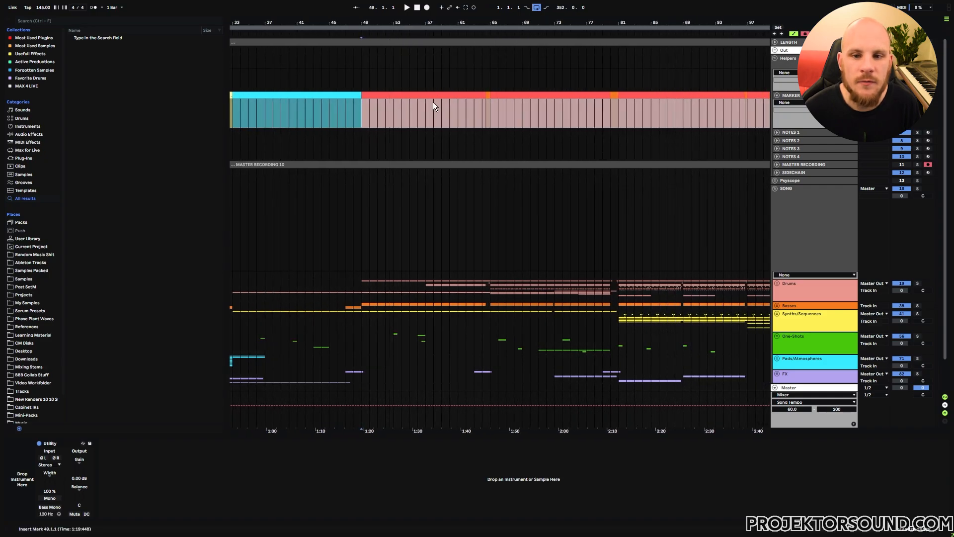
On the MARKER track, select the short transition ending at bar 65 and the section from bar 49 to 65
left_click(486, 102, "shift")
left_click(489, 113)
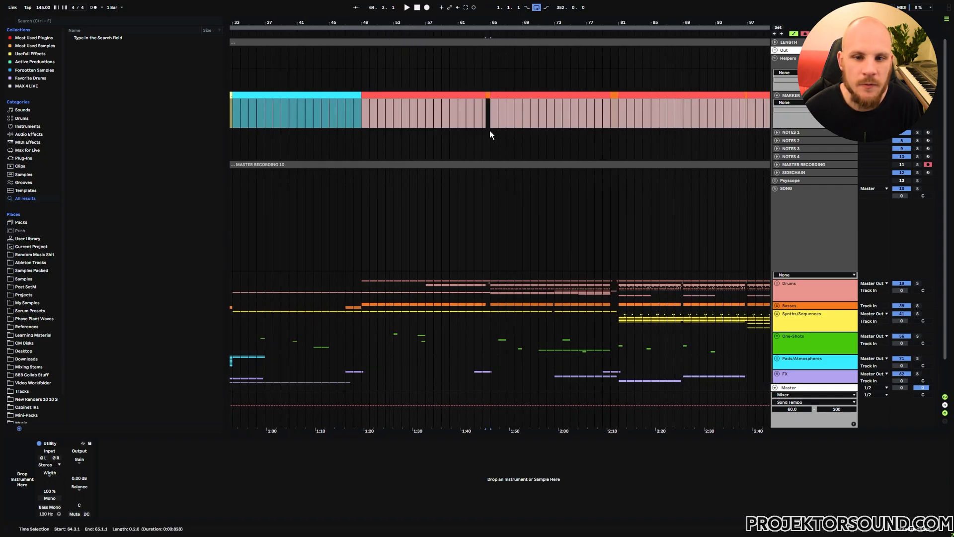
left_click_drag(488, 117, 363, 94)
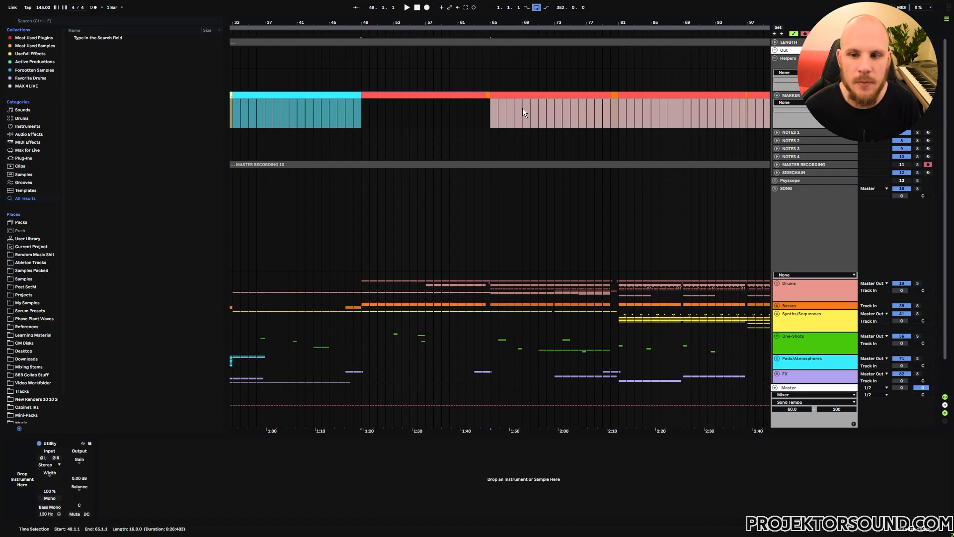
key("ctrl+d")
On the MARKER track, select the short transition markers ending at bar 81 and at bar 97
left_click(609, 124)
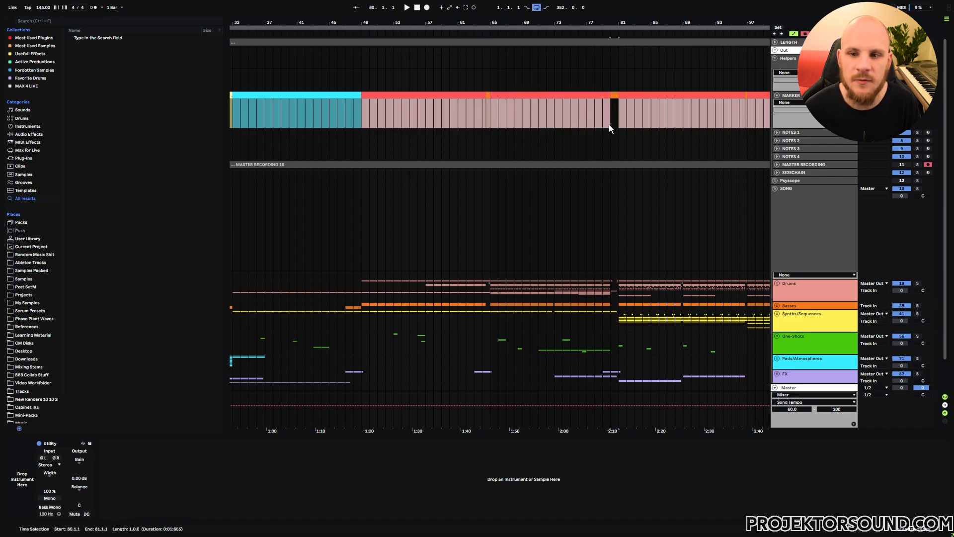
left_click(619, 112)
left_click_drag(641, 112, 404, 108)
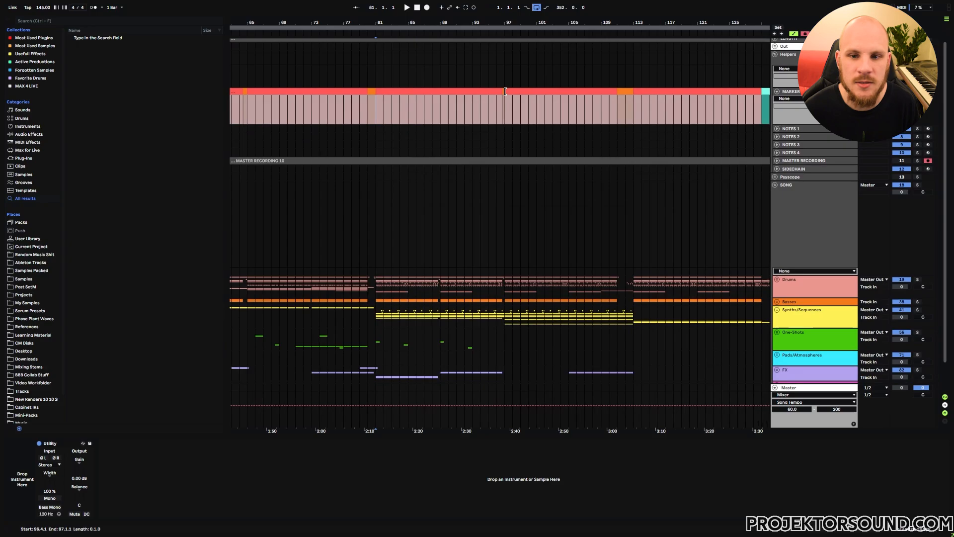
scroll(505, 92, "down", 1)
mouse_move(246, 100)
left_mouse_down()
mouse_move(452, 92)
mouse_move(559, 105)
mouse_move(661, 94)
left_mouse_up()
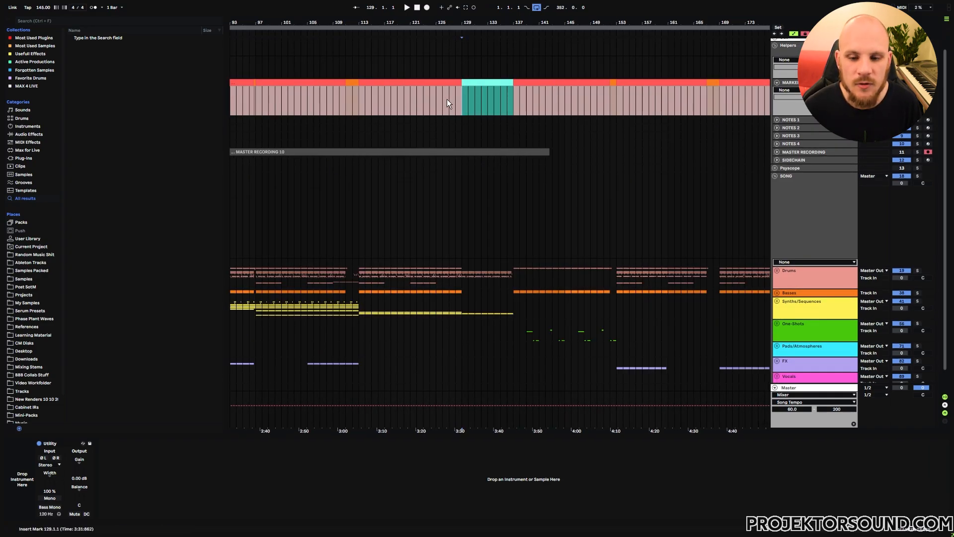
Compare the marker section from bar 129 to 137 with the one from bar 113 to 129 by selecting each
left_click(475, 82)
key("Delete")
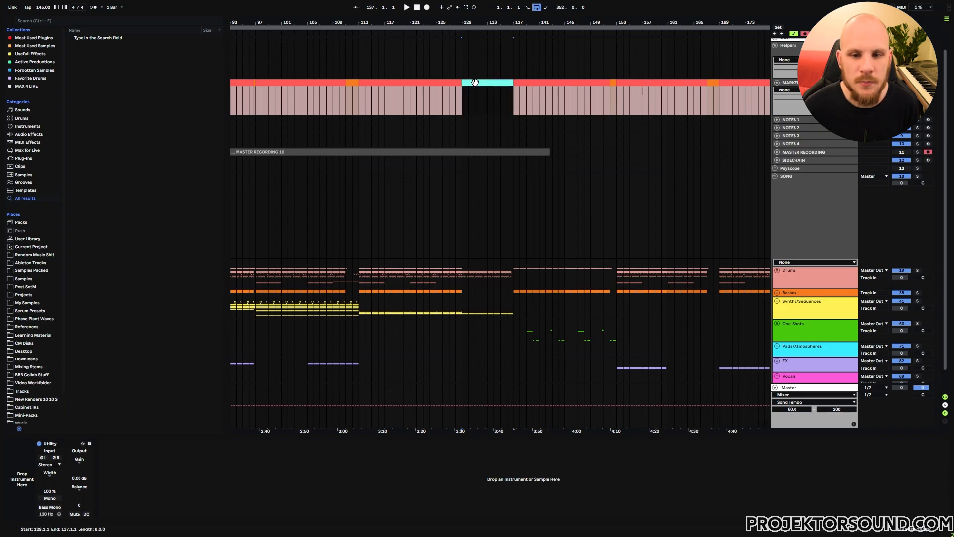
key("ctrl+z")
left_click_drag(361, 95, 431, 90)
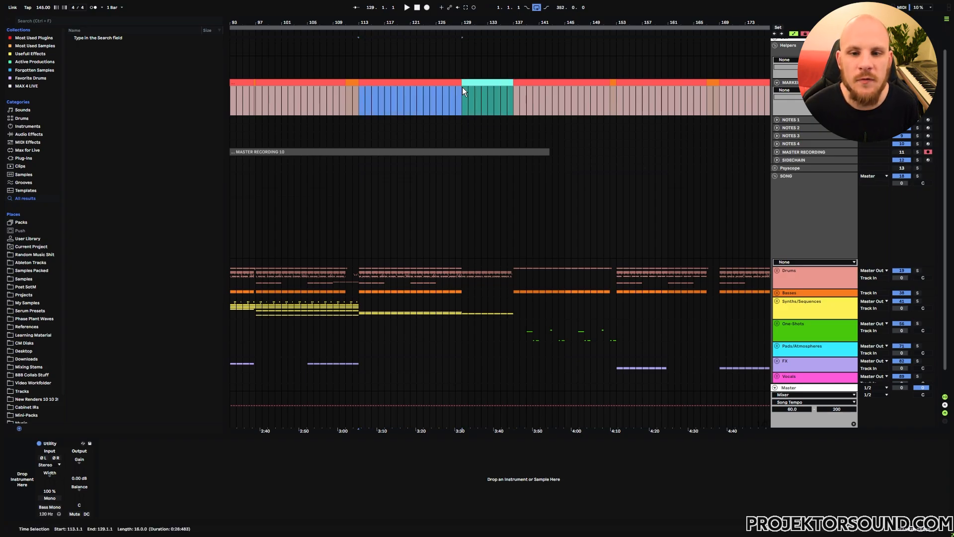
left_click_drag(501, 97, 462, 95)
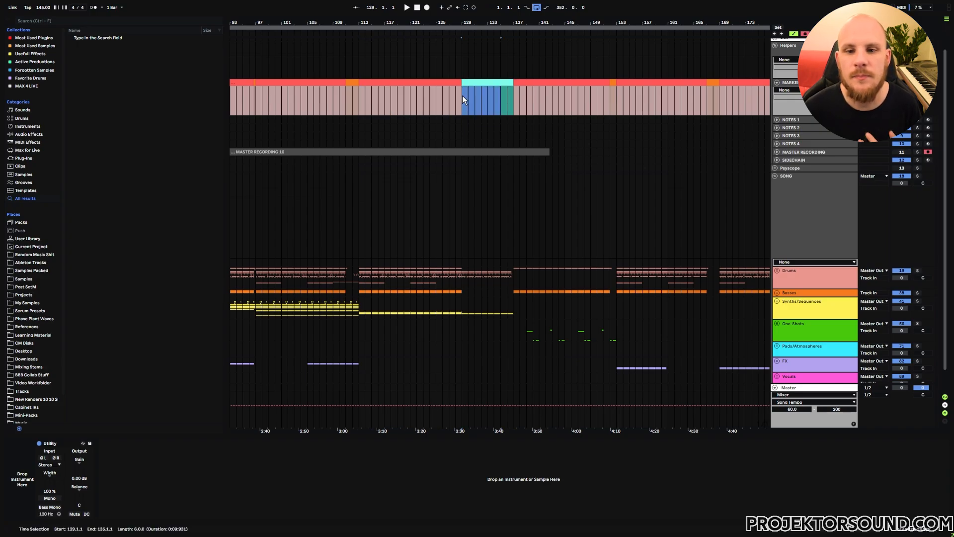
left_click_drag(361, 95, 461, 93)
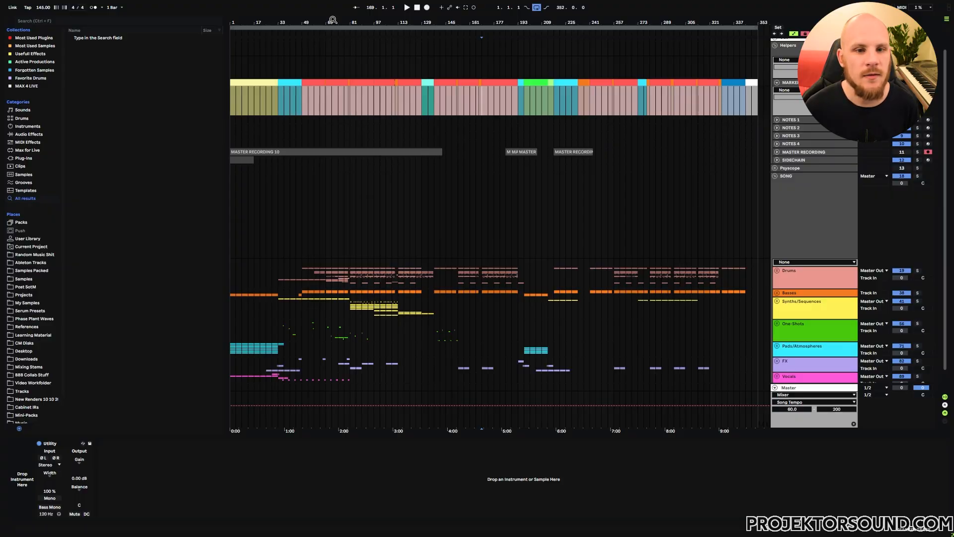
Select the MARKER track section from bar 49 to 129 and inspect the Drums clips starting at bar 49
left_click_drag(330, 23, 376, 68)
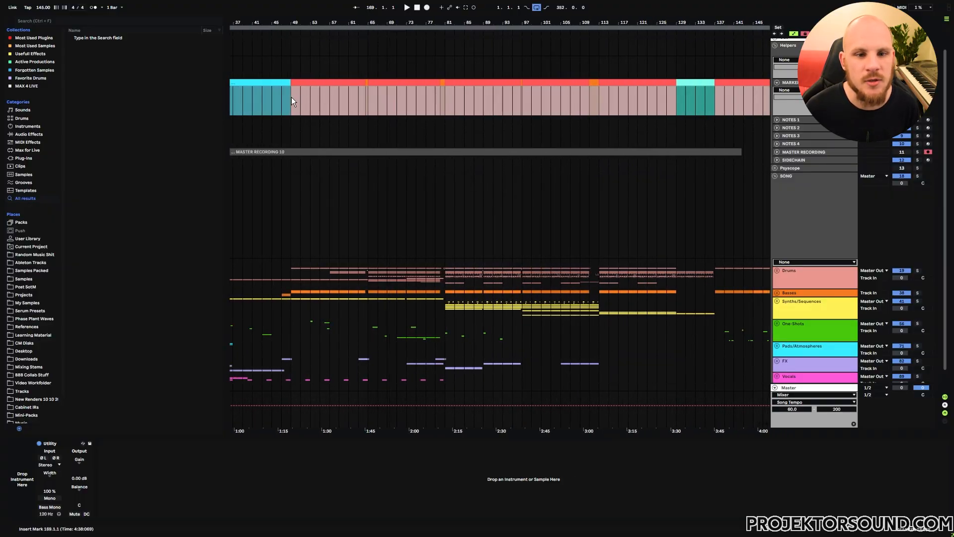
left_click_drag(292, 98, 372, 95)
left_click_drag(292, 102, 660, 103)
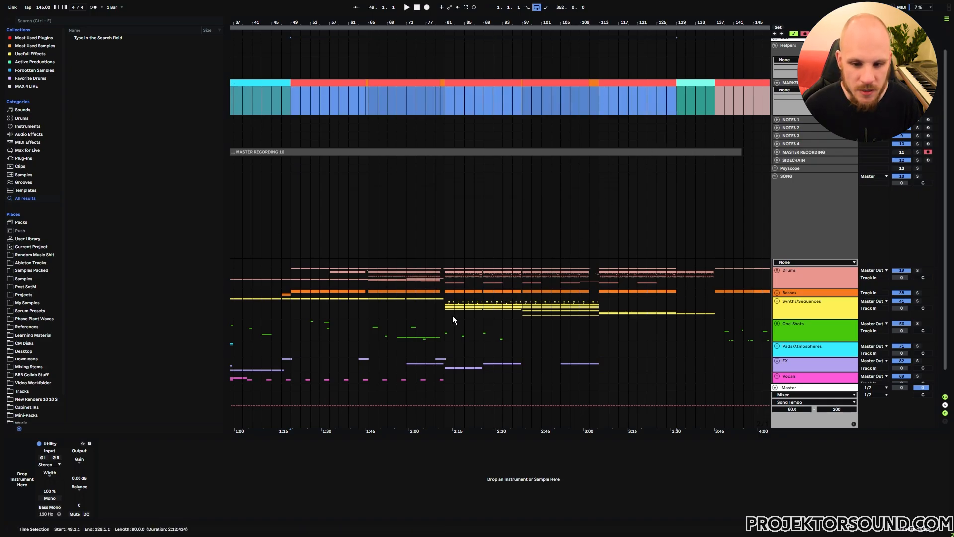
left_click_drag(292, 280, 607, 282)
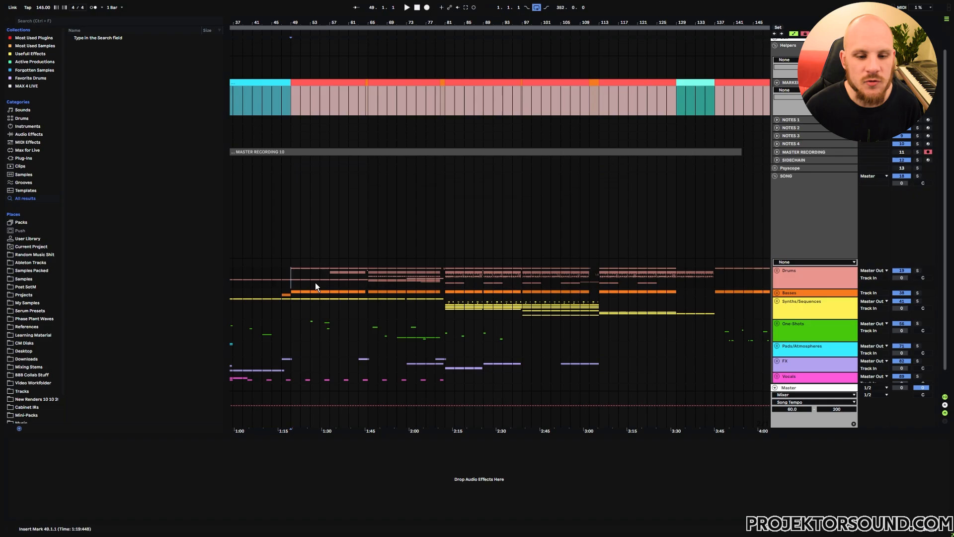
Audition the arrangement from bar 41 through the transition at bar 49 and on to about bar 64
left_click(253, 276)
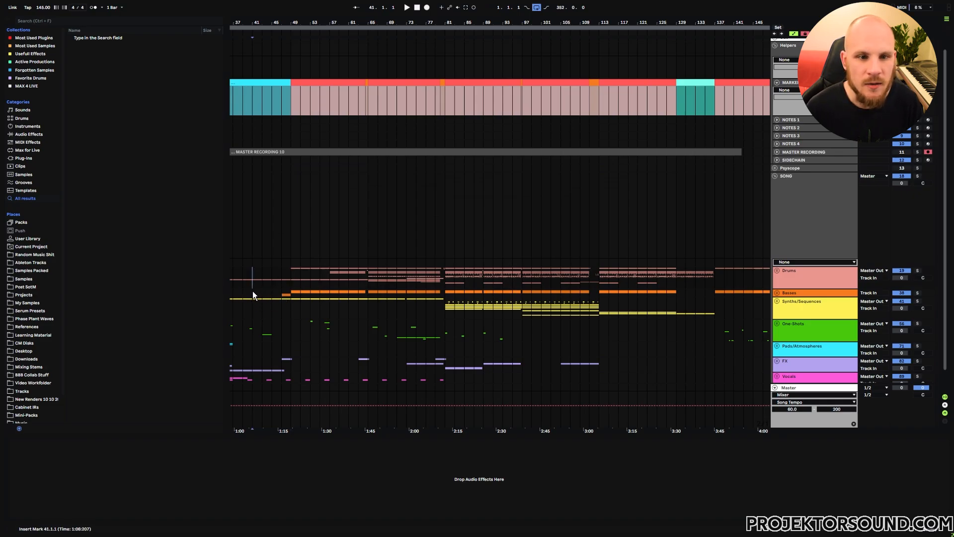
key("space")
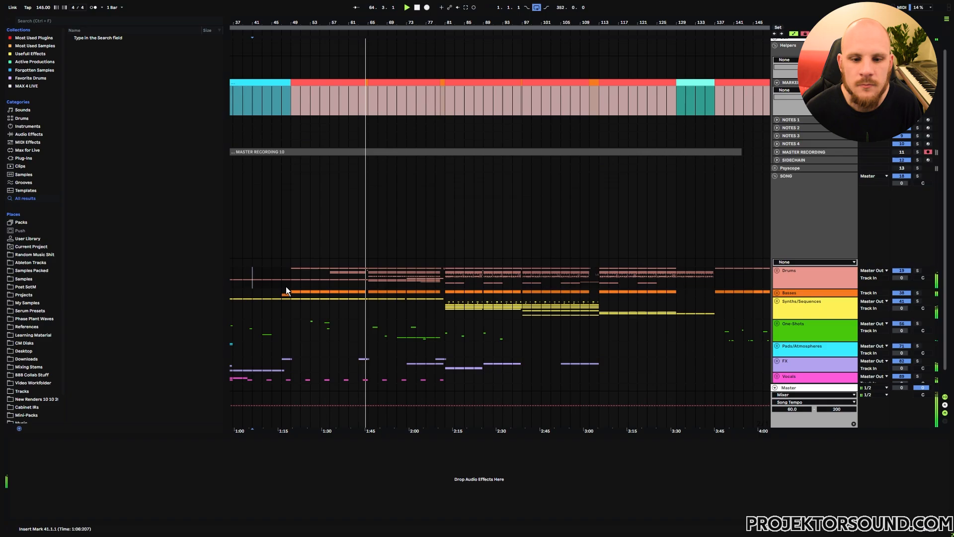
key("space")
Examine bars 49 to 65 by selecting that range on the One-Shots, FX and Vocals groups and across the layers from Drums down
left_click(297, 324)
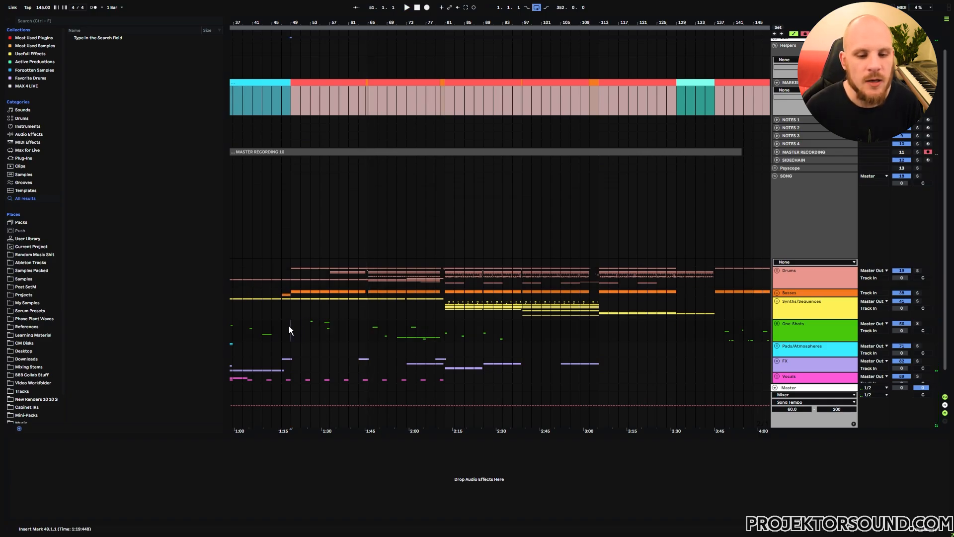
left_click_drag(289, 326, 359, 328)
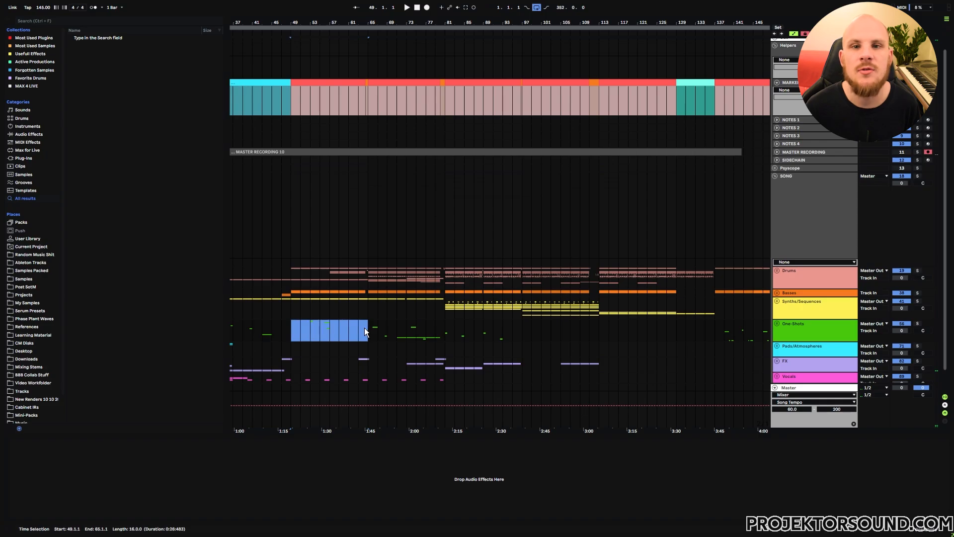
left_click_drag(293, 329, 364, 330)
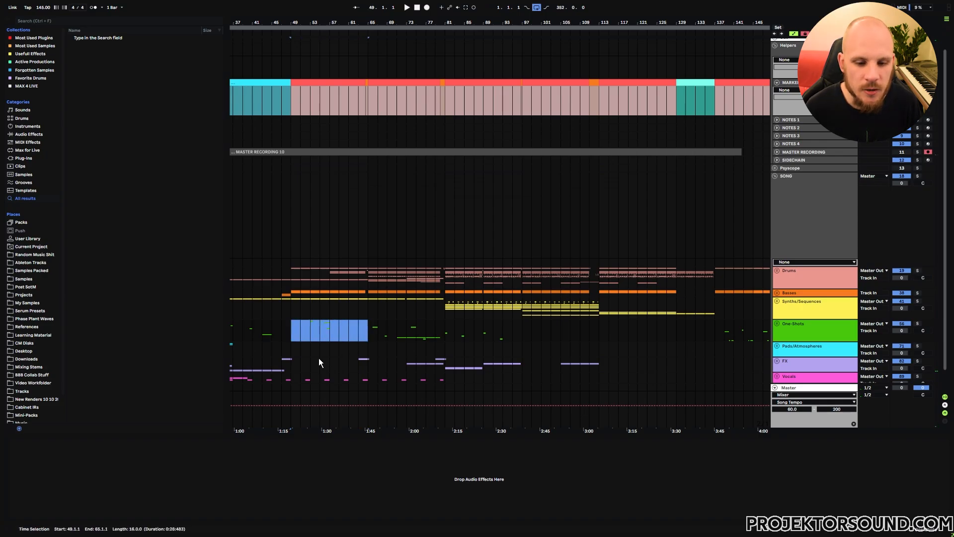
left_click_drag(294, 360, 369, 361)
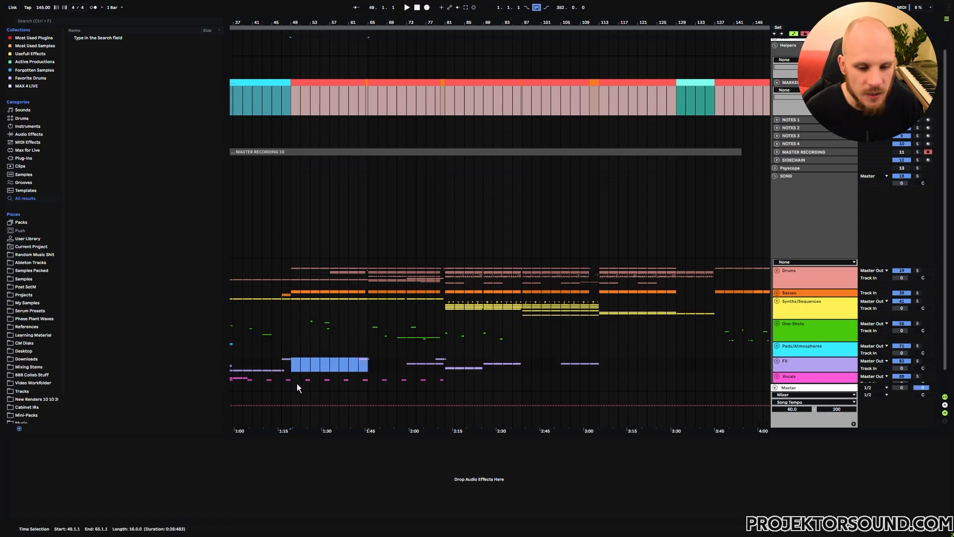
left_click_drag(290, 379, 367, 365)
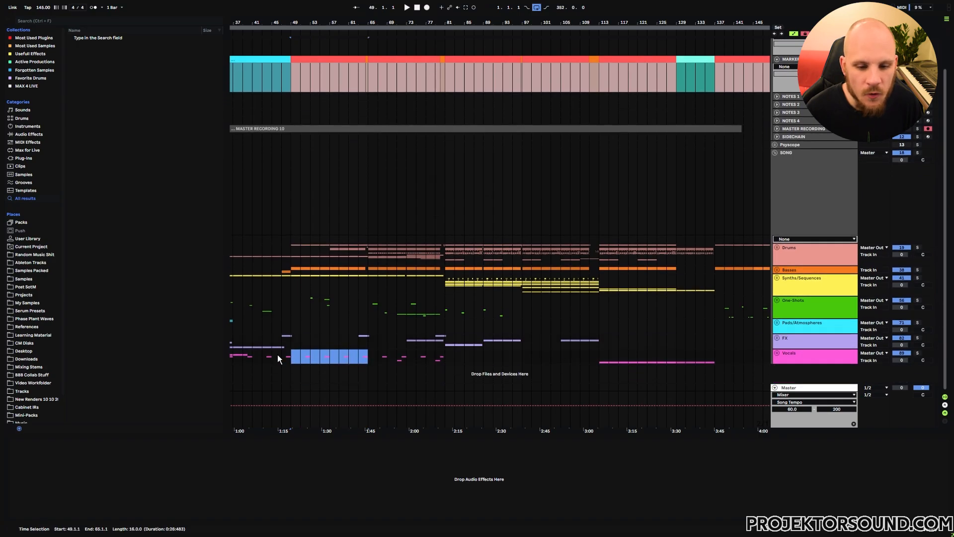
left_click(293, 252)
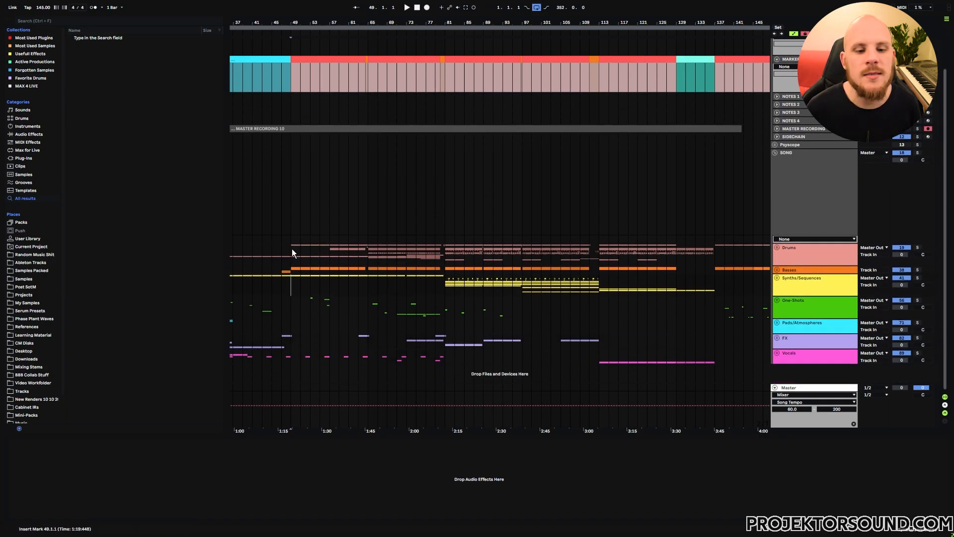
left_click_drag(291, 249, 368, 361)
left_click(365, 338)
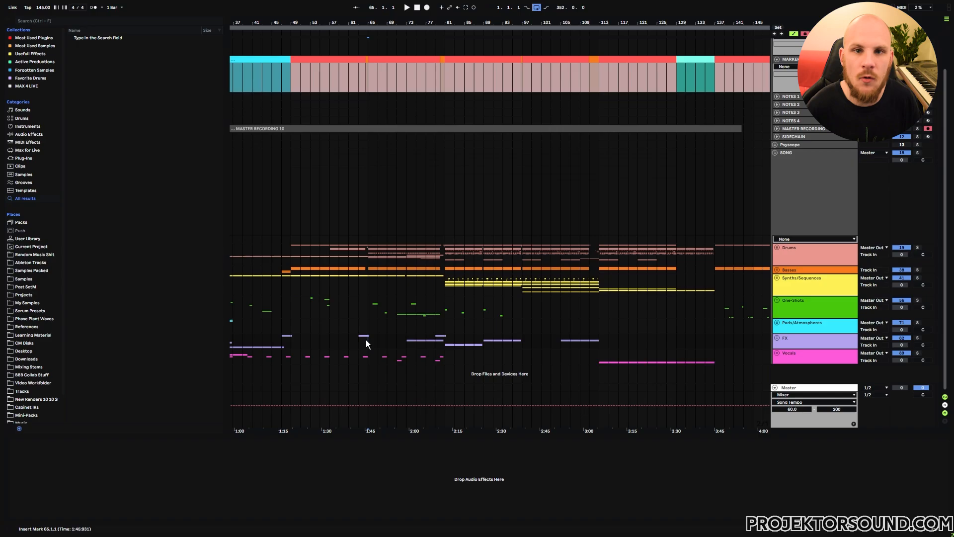
Select bars 97 to 113 of Synths/Sequences, then unfold the group and inspect 44 Group, 52 UNNAMED and 55 UNNAMED
left_click_drag(388, 255, 591, 289)
left_click(560, 285)
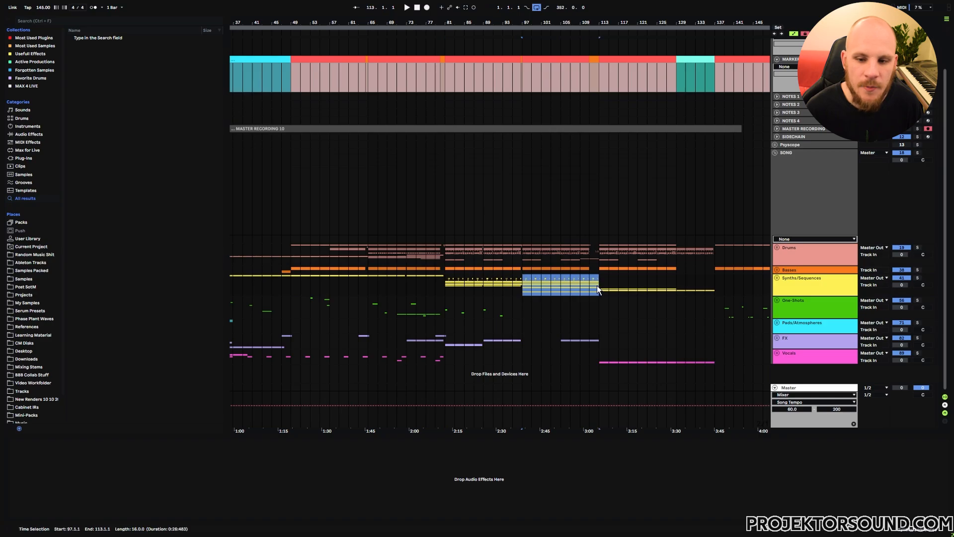
left_click(777, 279)
left_click(795, 324)
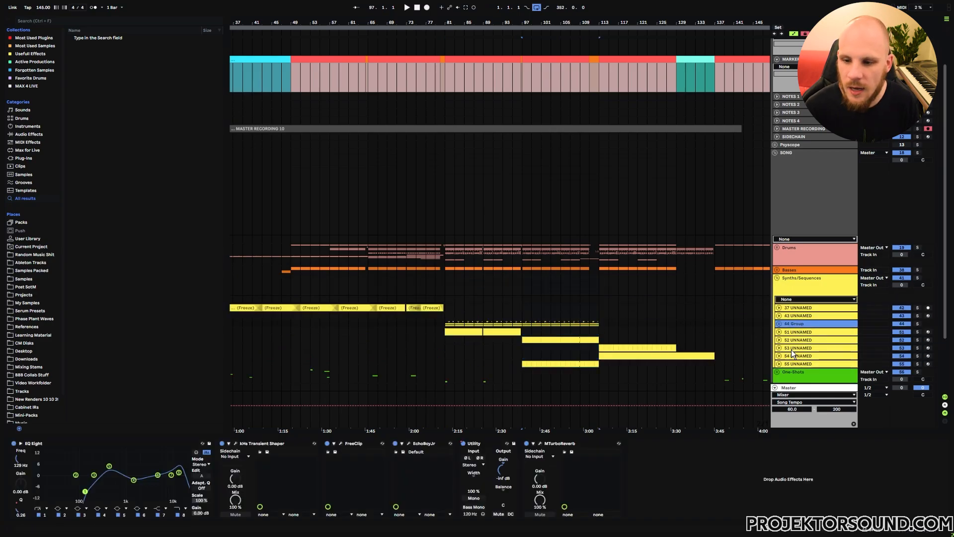
left_click(795, 340)
left_click(791, 364)
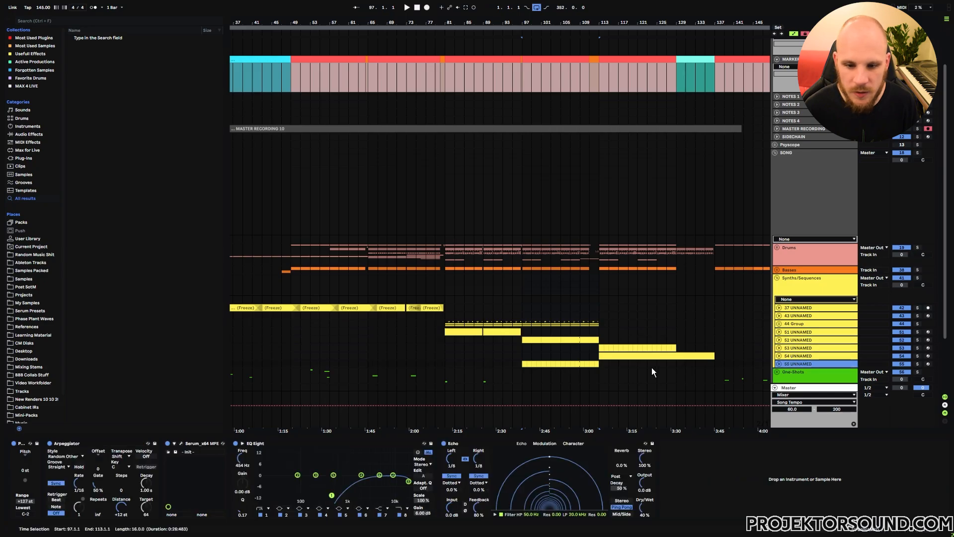
Audition the section from bar 97 where the additional synth layers enter
left_click(522, 328)
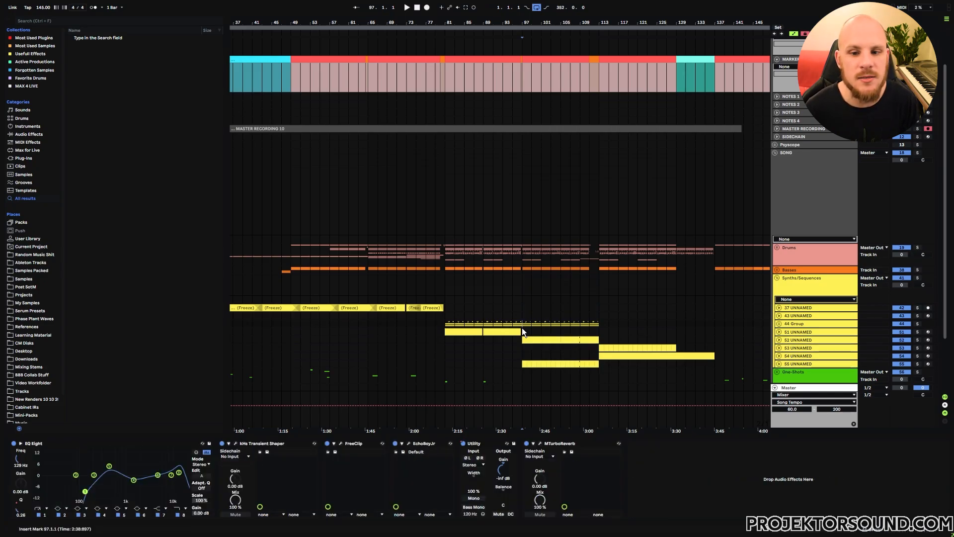
key("space")
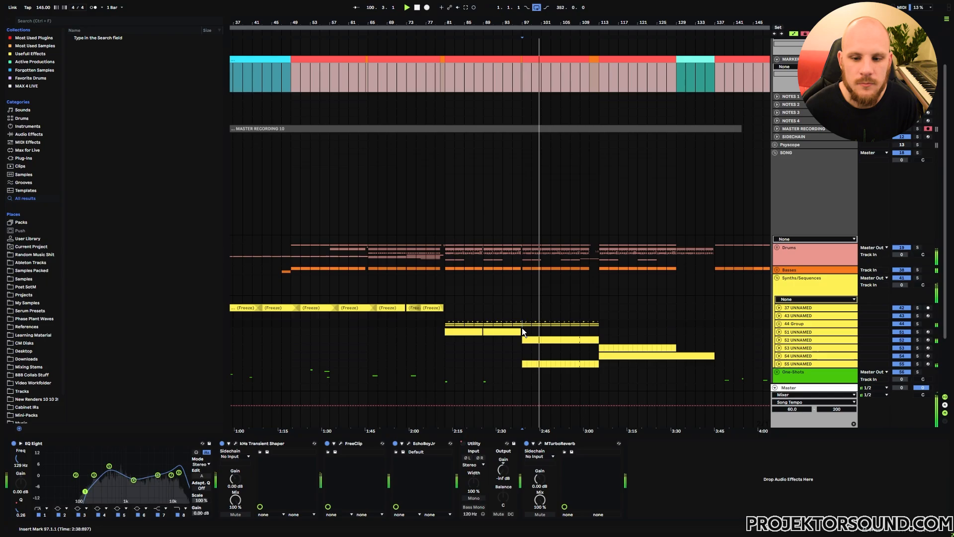
key("space")
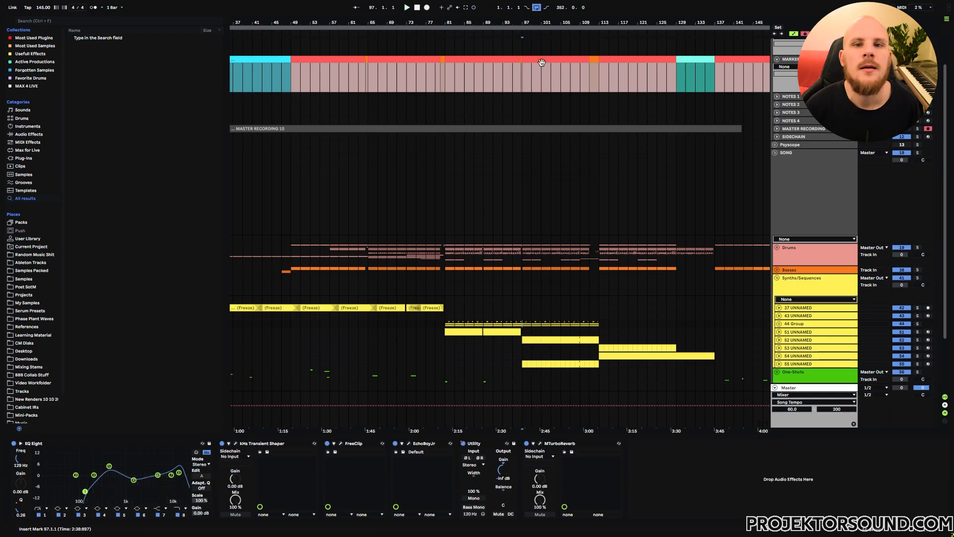
Unfold the Drums group and its nested 24 Group with the full song length in view
left_click_drag(522, 23, 522, 4)
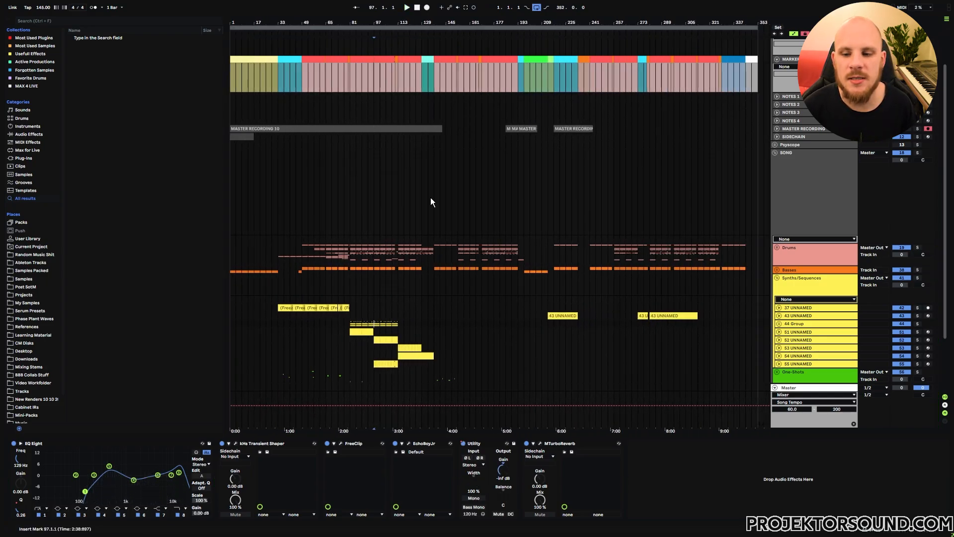
left_click(777, 247)
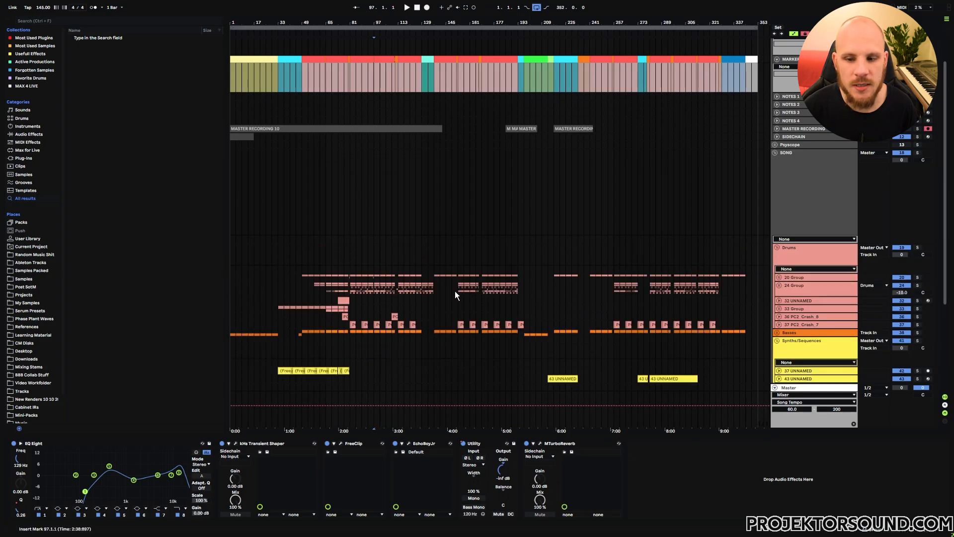
left_click(779, 285)
scroll(616, 309, "down", 3)
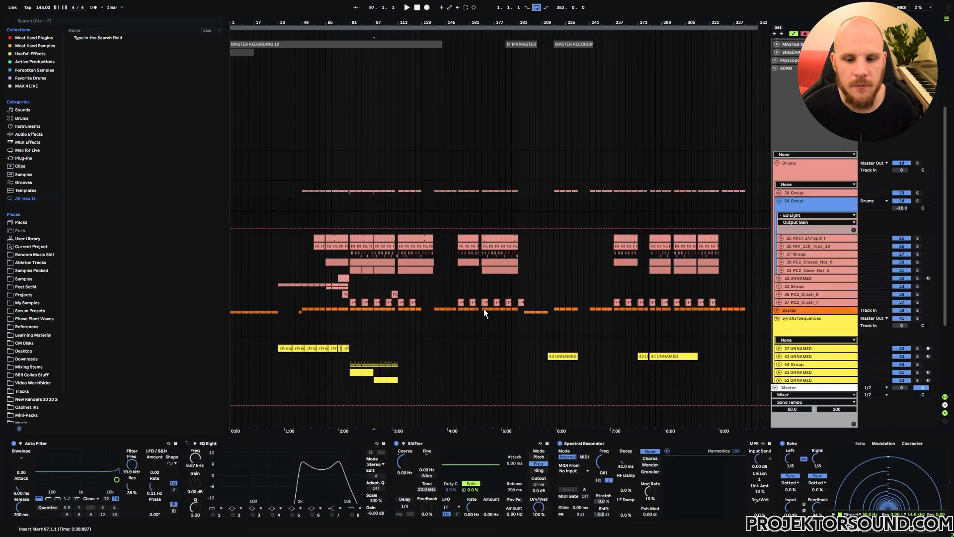
Examine the 24 Group percussion clips by selecting from bar 49 to about 106 and checking the blocks from bars 153 and 169 onward
left_click_drag(302, 237, 388, 271)
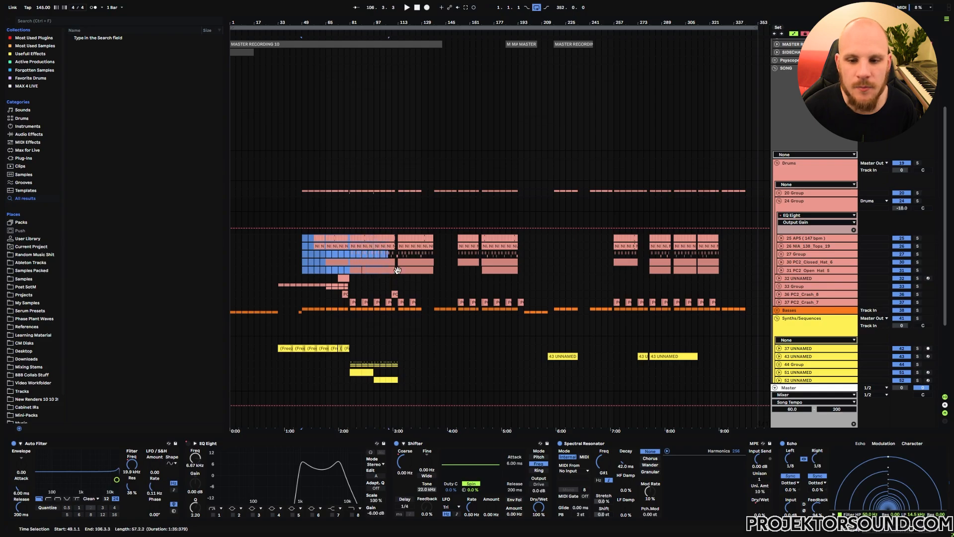
key("Delete")
left_click(460, 254)
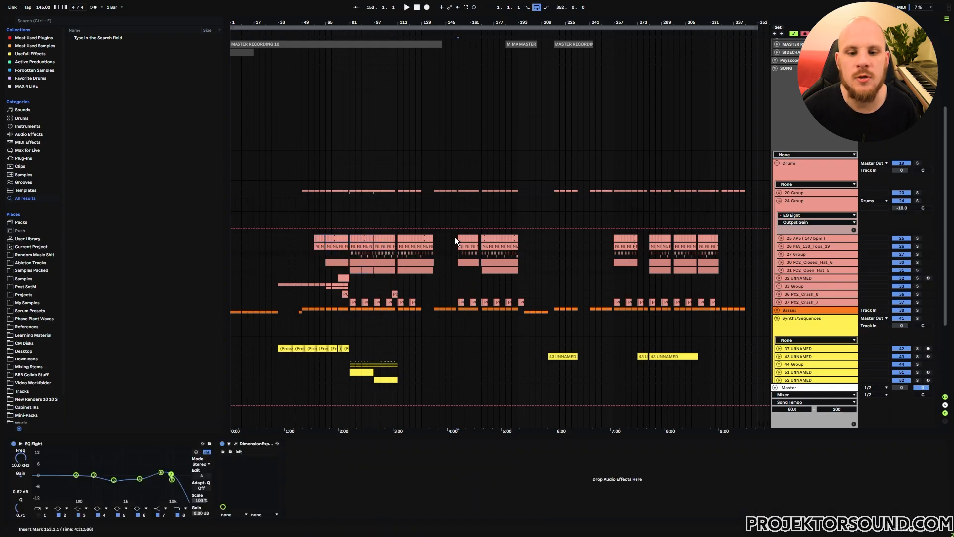
left_click_drag(458, 254, 478, 255)
left_click(483, 238)
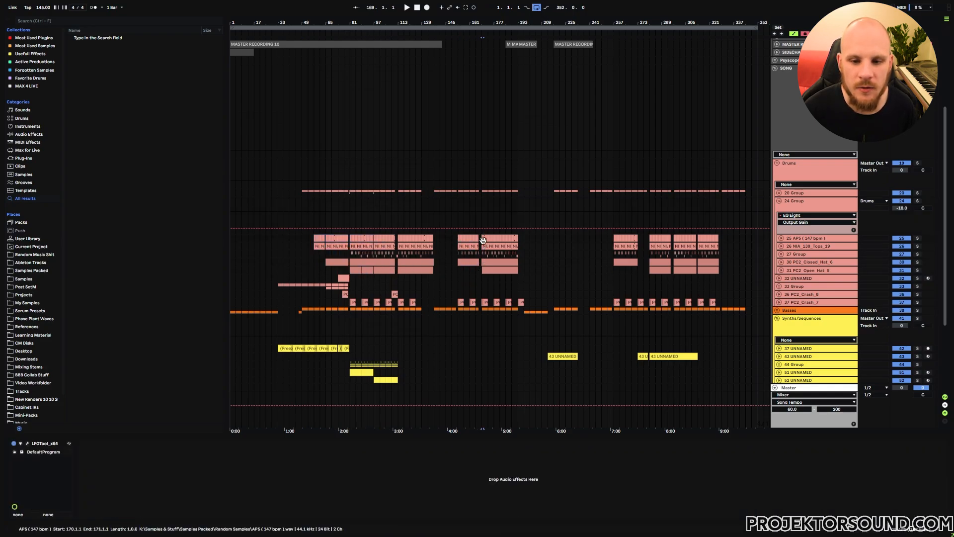
left_click_drag(616, 252, 721, 270)
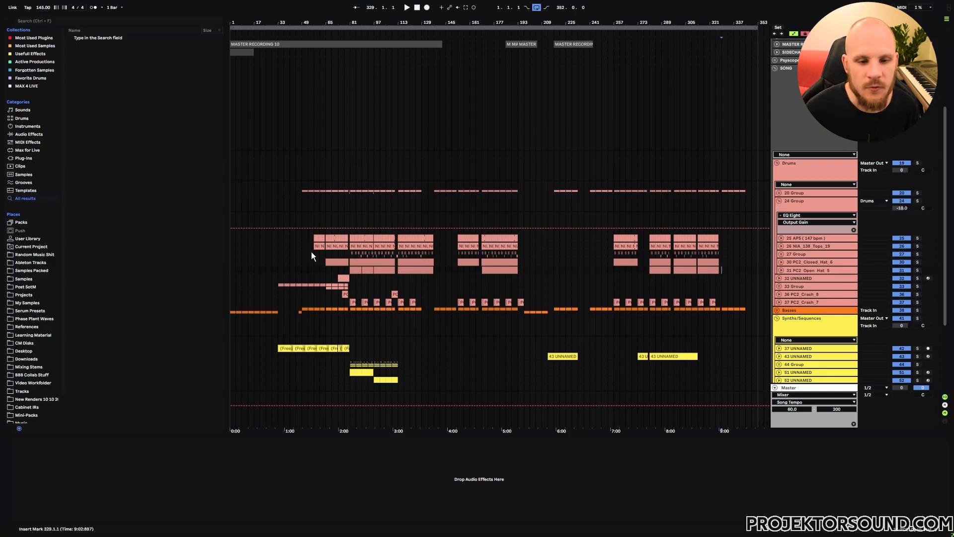
Select the 27 Group and hi-hat tracks from bar 57 across the song, then only 27 Group from bar 153 to 165
left_click_drag(311, 251, 704, 266)
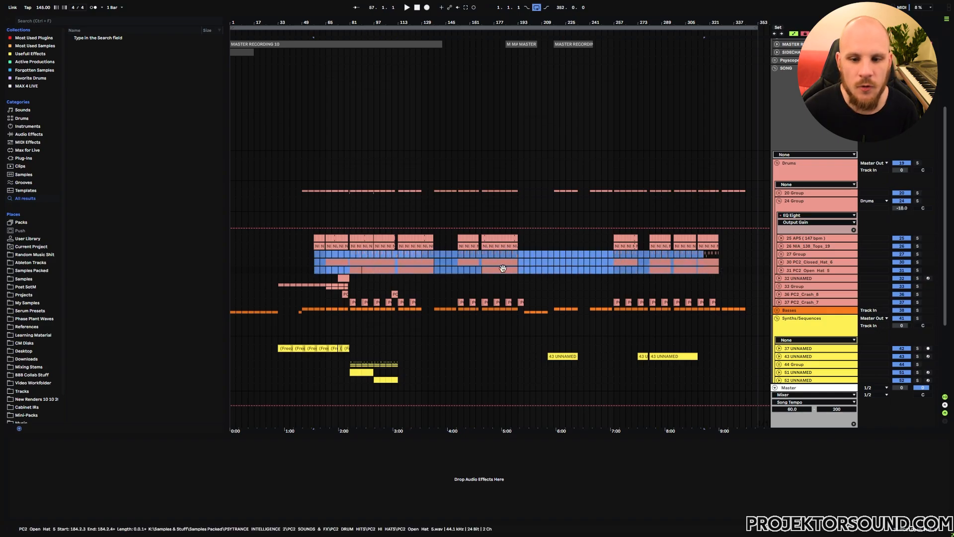
left_click(432, 263)
left_click_drag(435, 256, 479, 256)
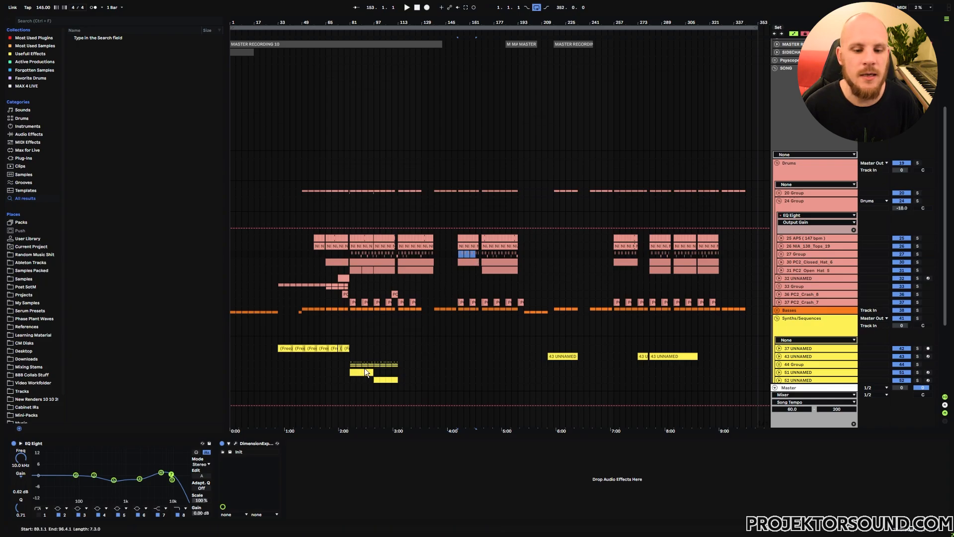
Select the Synths/Sequences tracks from bar 89 to 309, then fold the group
scroll(442, 353, "down", 3)
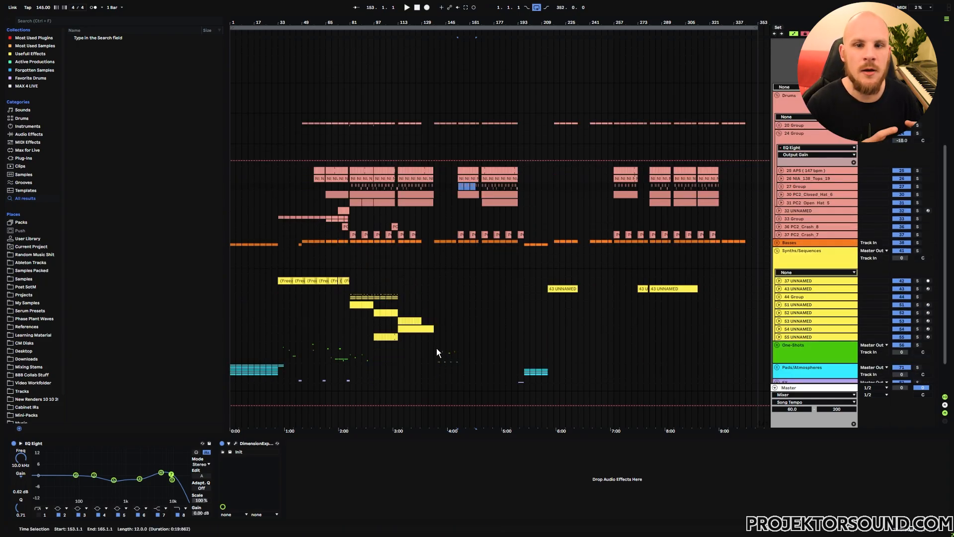
left_click(421, 350)
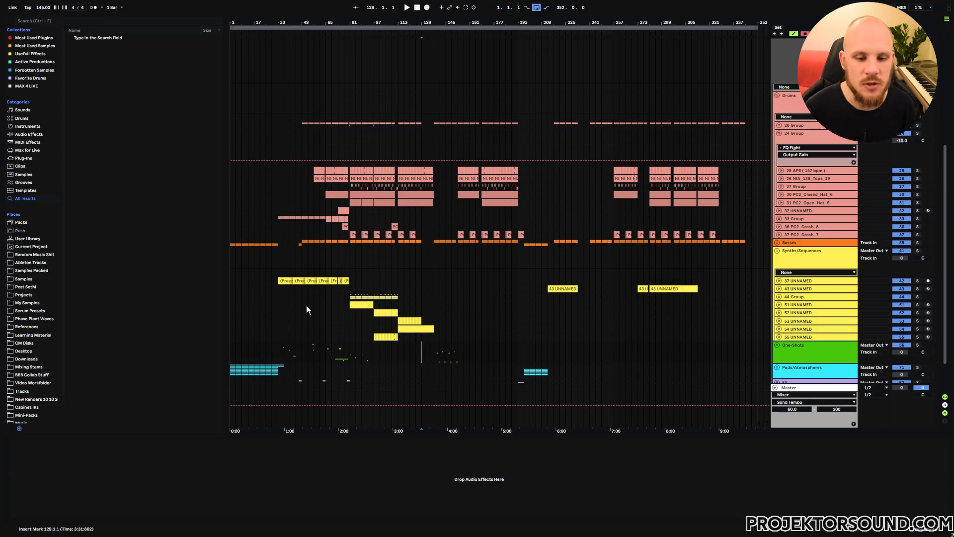
left_click_drag(307, 306, 695, 314)
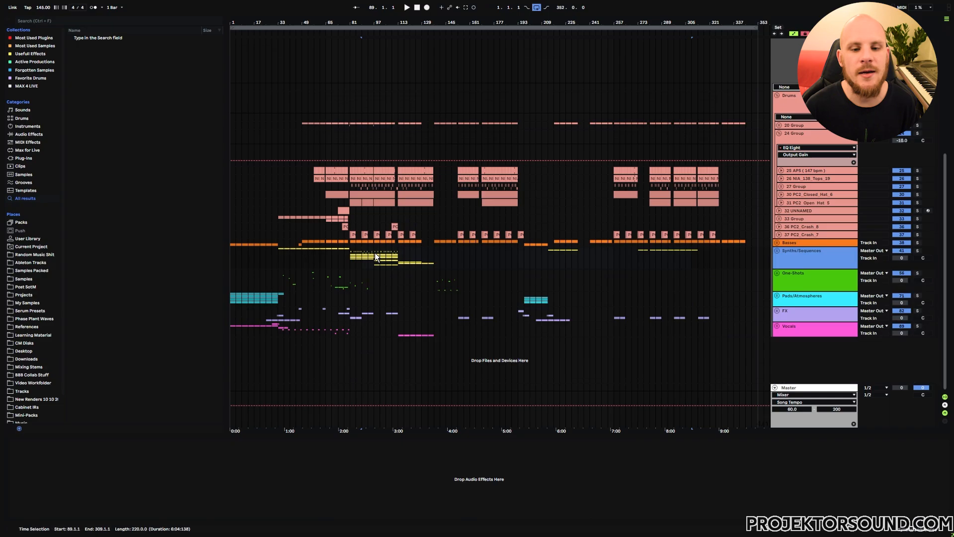
Compare the Synths/Sequences selections at bars 97 to 113 and 85 to 113 with the One-Shots group at bars 97 to 113
left_click_drag(375, 257, 397, 259)
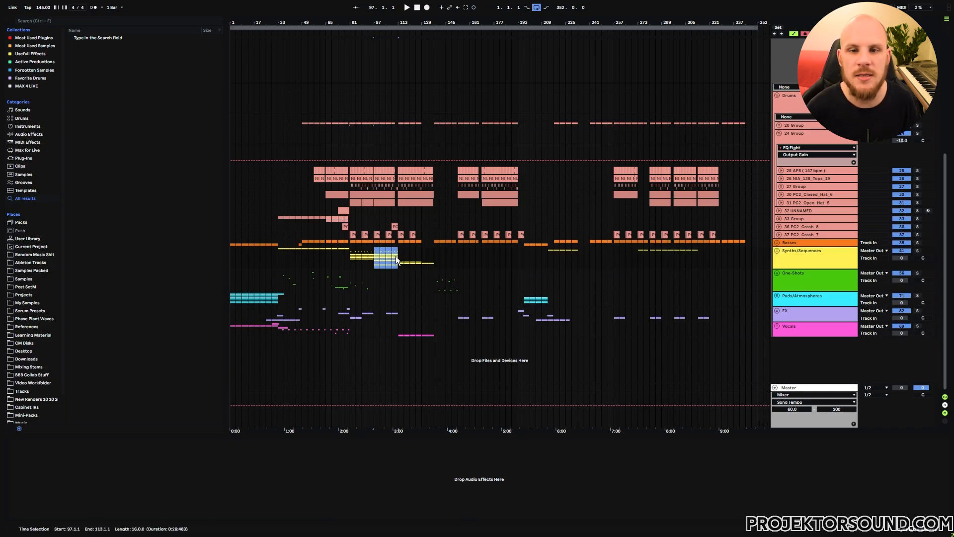
left_click(320, 281)
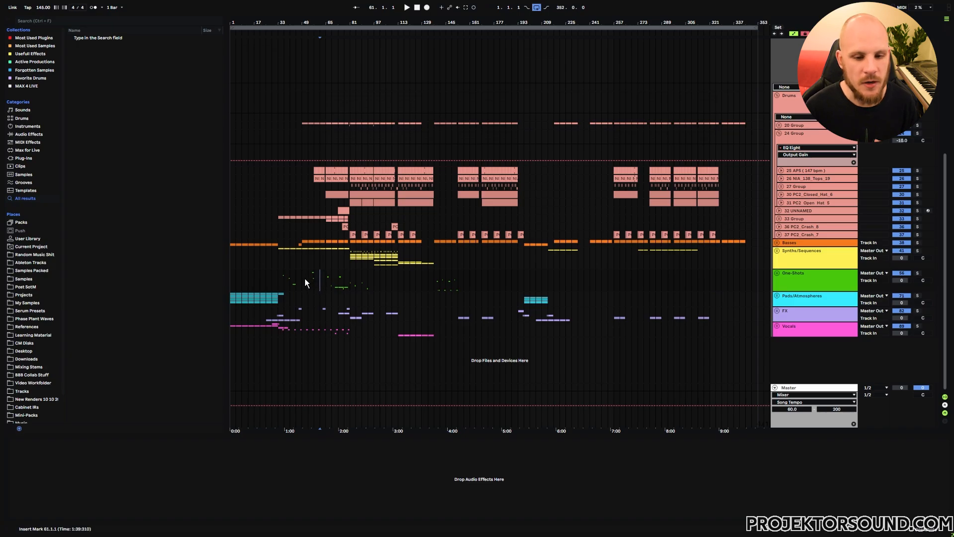
left_click_drag(305, 282, 397, 262)
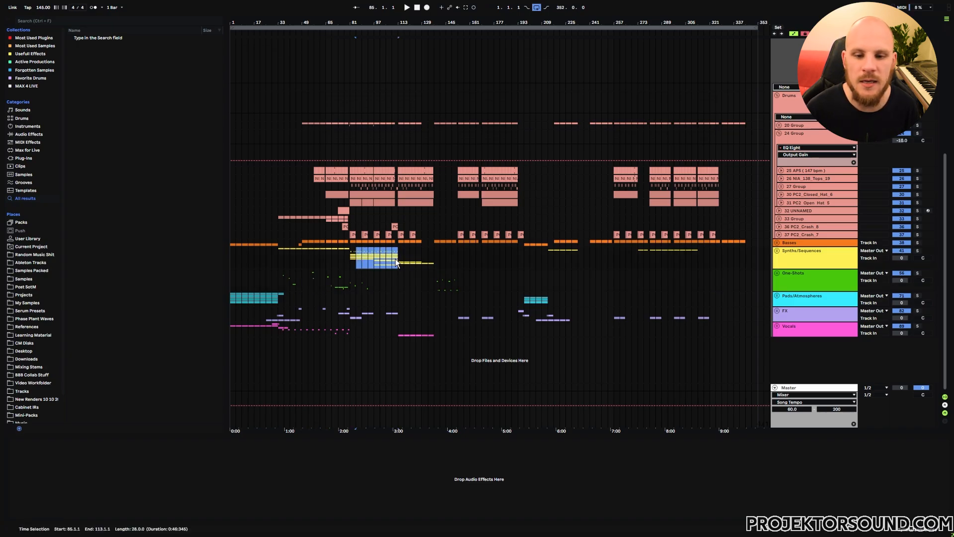
left_click(375, 285)
left_click_drag(375, 285, 397, 284)
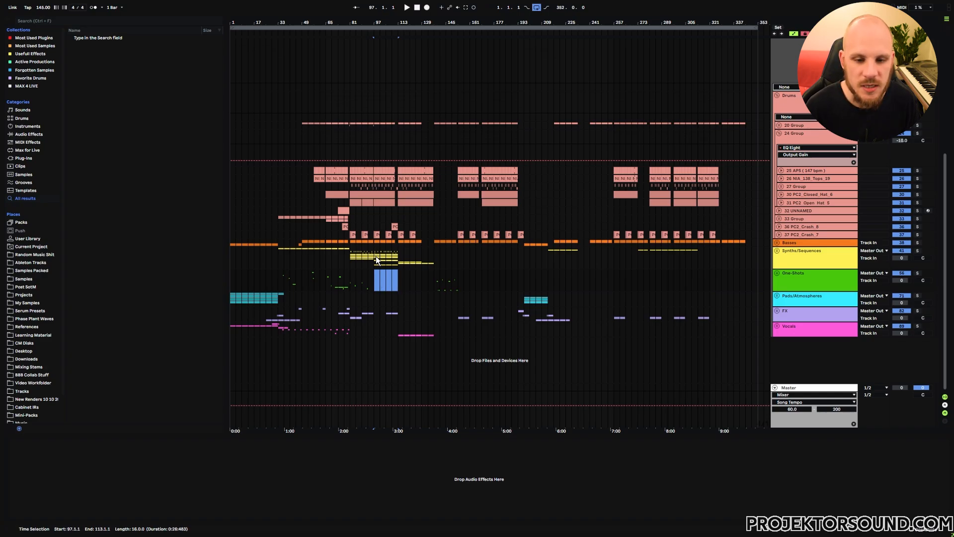
left_click(375, 285)
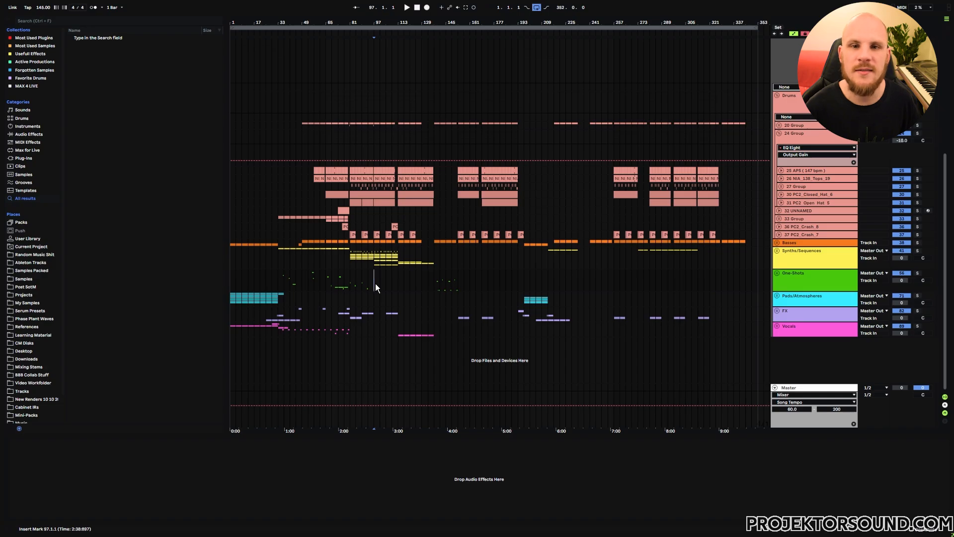
Unfold the One-Shots group and select its first two tracks from bar 49 to 65
left_click(388, 260)
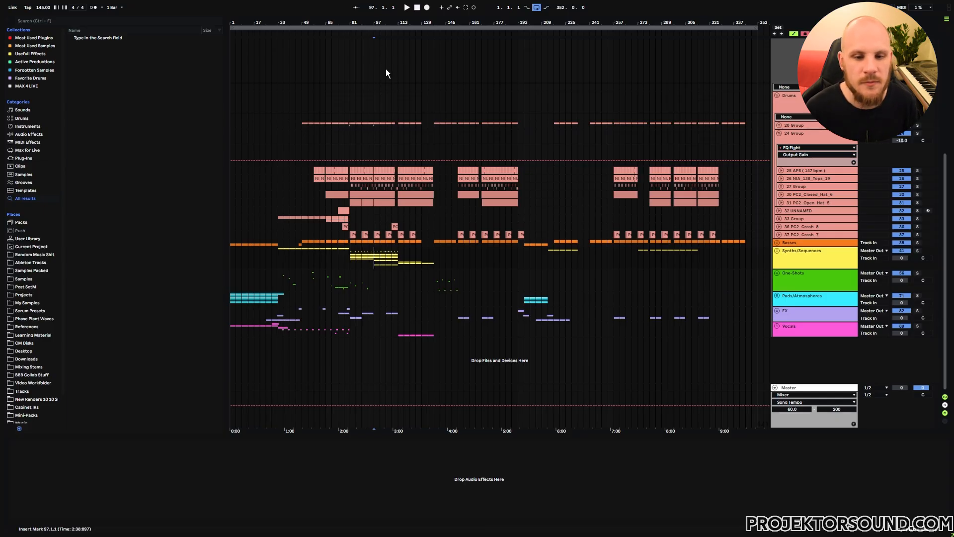
left_click_drag(334, 22, 504, 82)
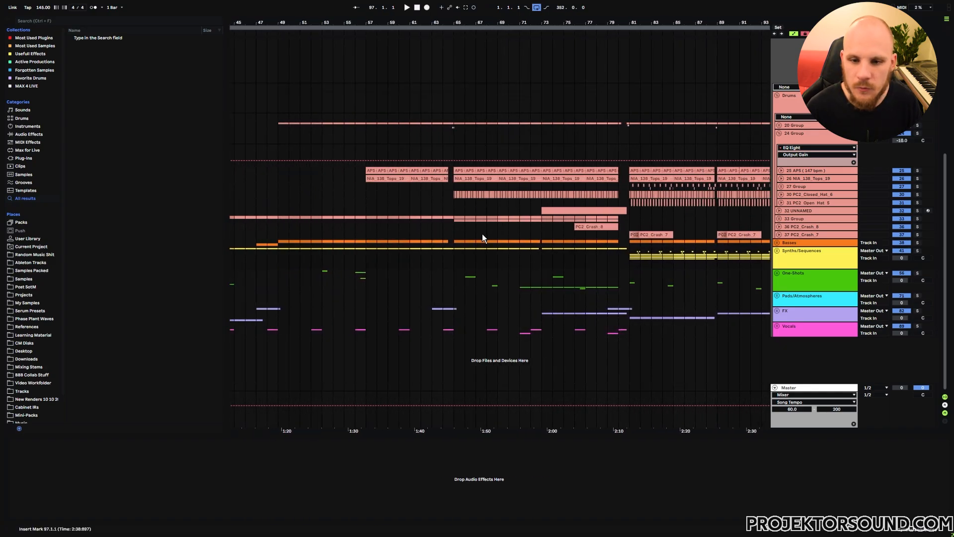
left_click(777, 273)
left_click(278, 235)
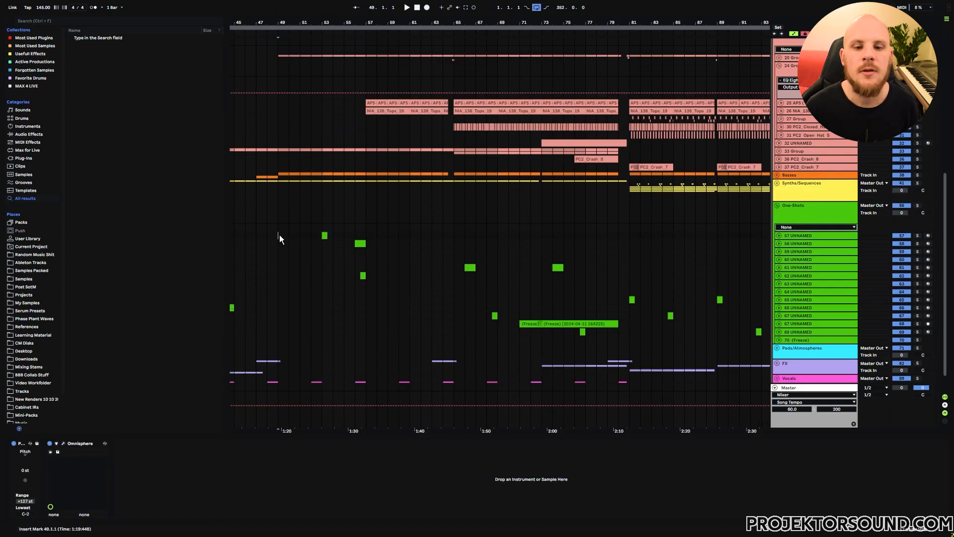
left_click_drag(279, 234, 455, 243)
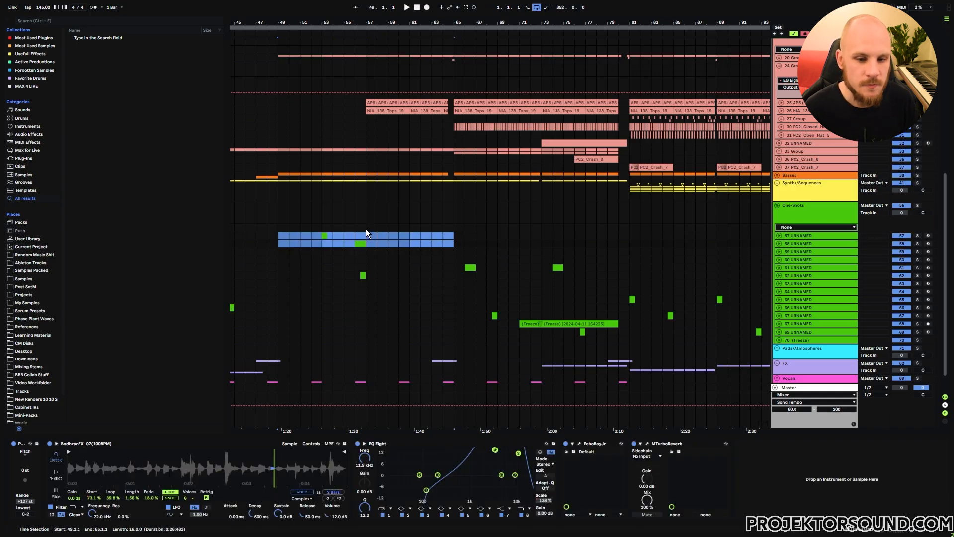
Check the one-shot clips ending at bar 57, unfolding track 58 and selecting its clip from bar 56 to 57
left_click(367, 243)
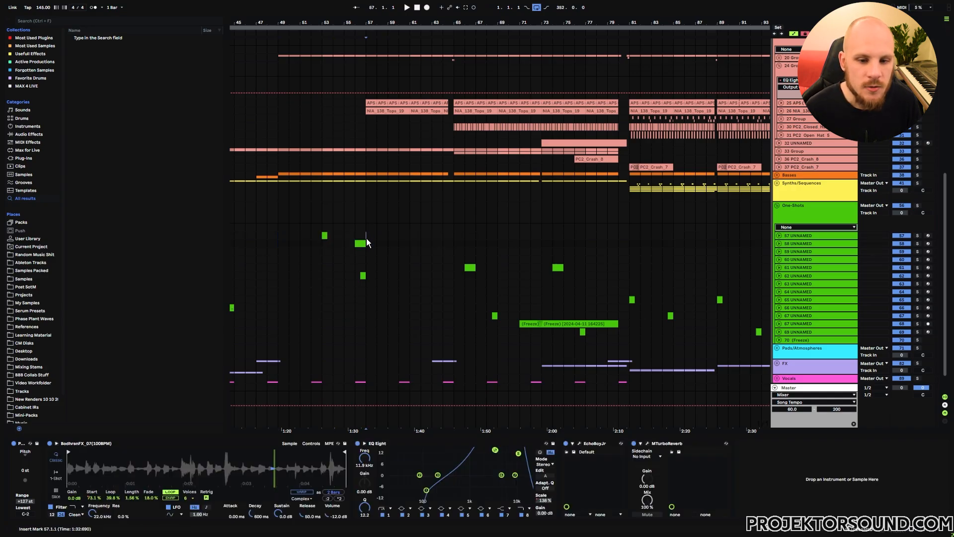
left_click(363, 275)
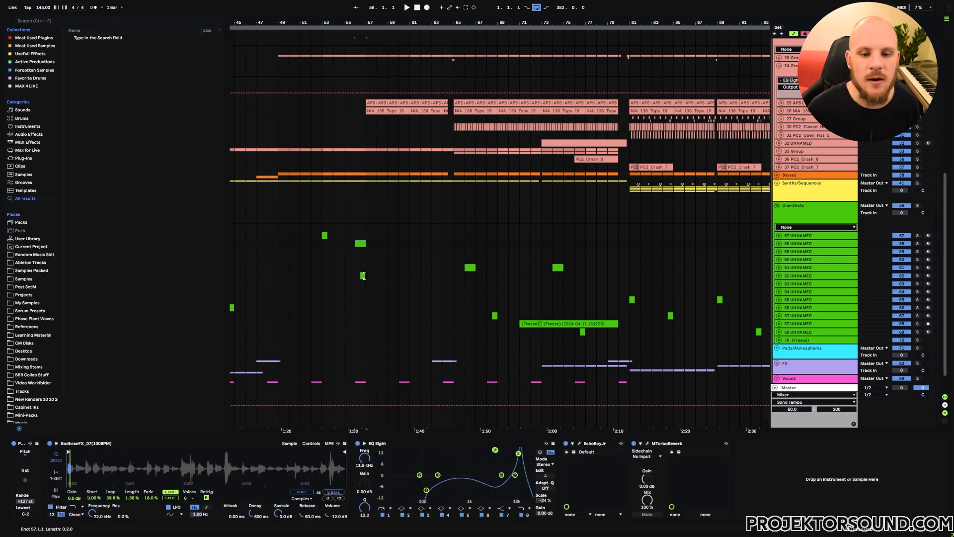
left_click(362, 277)
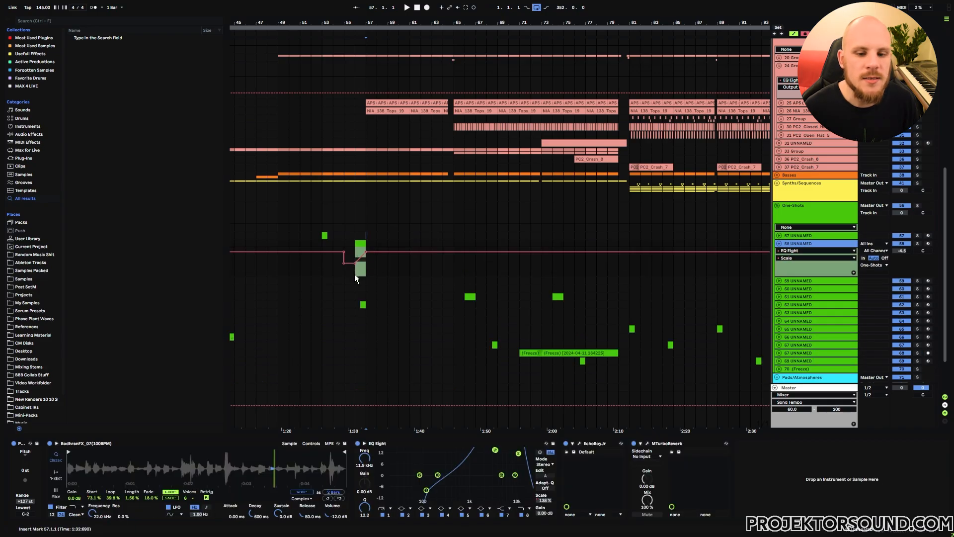
left_click_drag(357, 277, 365, 275)
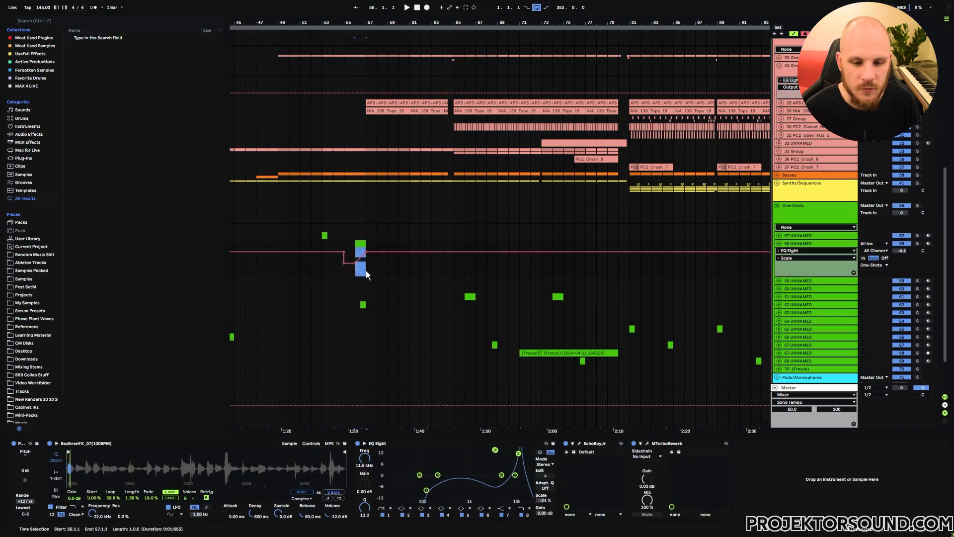
Audition the track 58 one-shot in solo from bar 56 and examine how it ends at bar 57
left_click(354, 276)
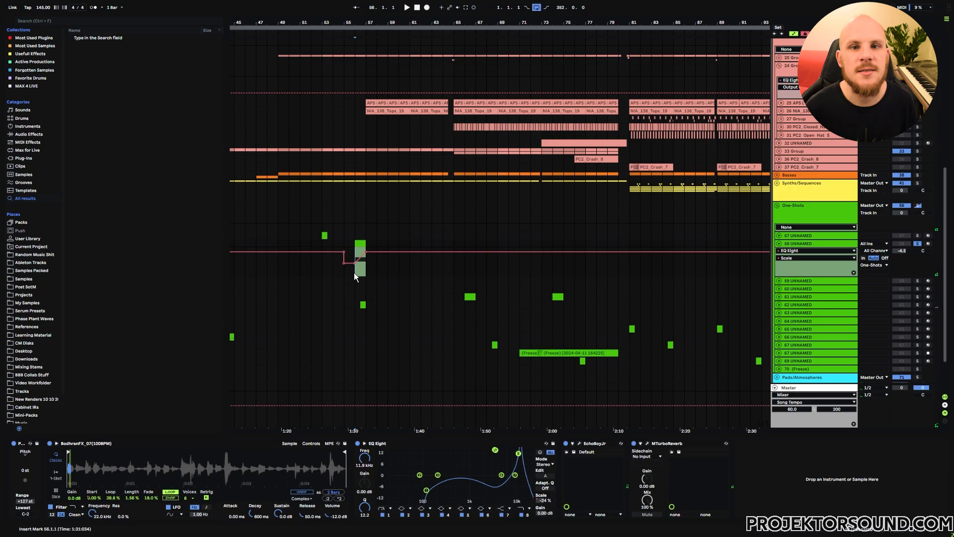
key("space")
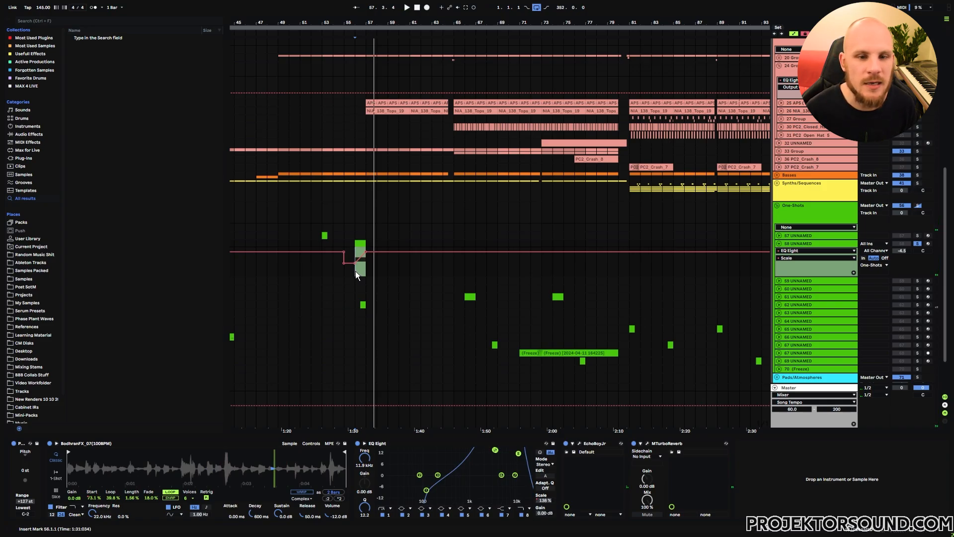
key("space")
left_click(356, 271)
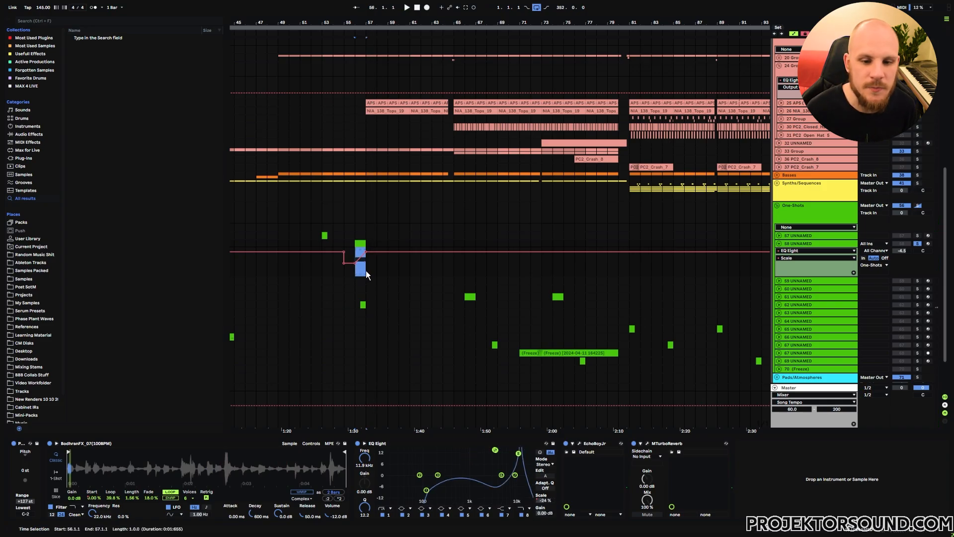
left_click(366, 270)
left_click_drag(357, 21, 357, 87)
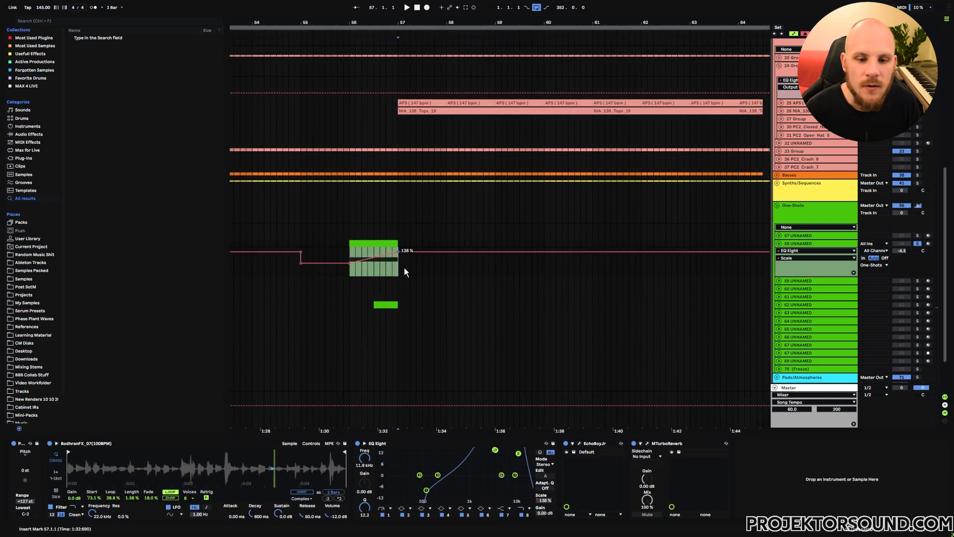
Solo track 62, play its one-shot clip from bar 56.3, and unfold the track
left_click(386, 305)
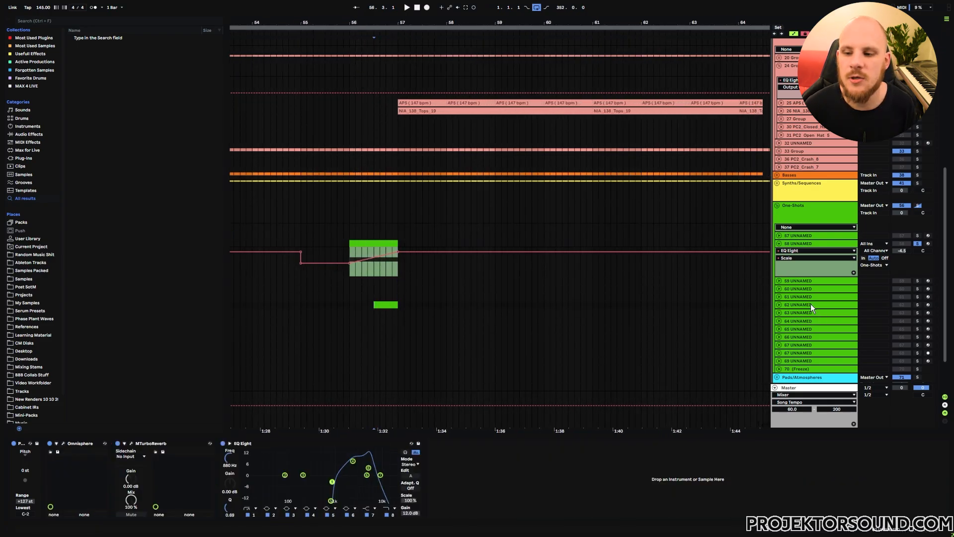
left_click(824, 304)
left_click(917, 304)
key("space")
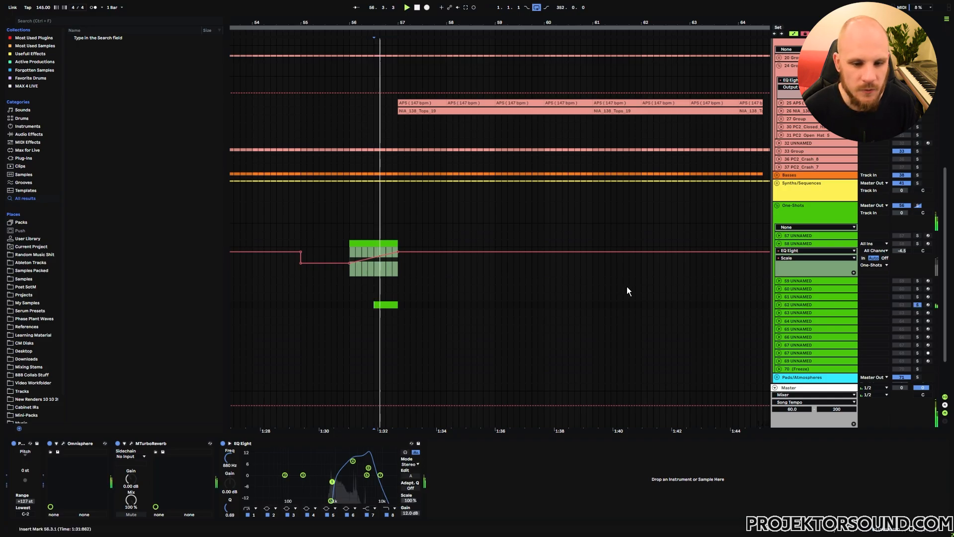
left_click(778, 304)
key("space")
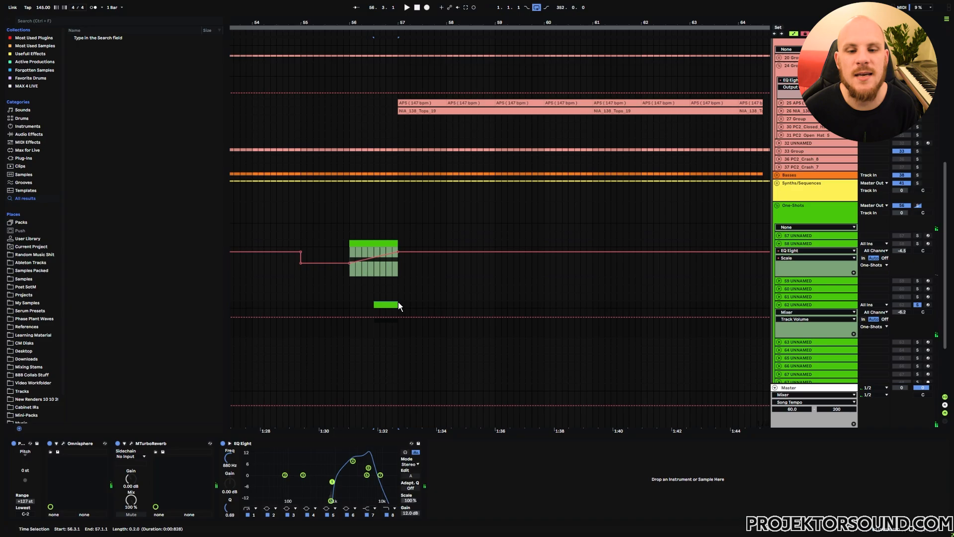
Move the track 62 one-shot clip to start at bar 57 and select the track from bar 56 to 57.3
left_click(398, 304)
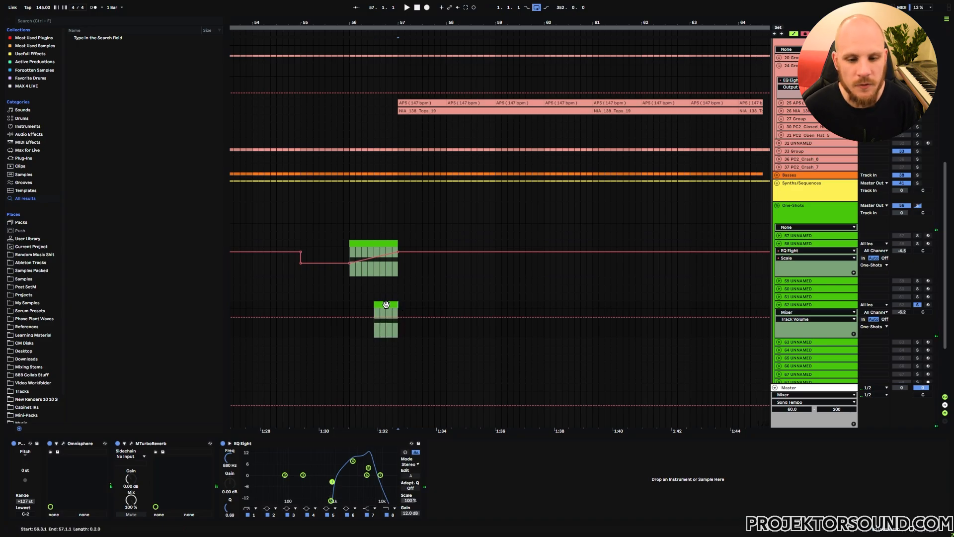
left_click_drag(381, 303, 406, 303)
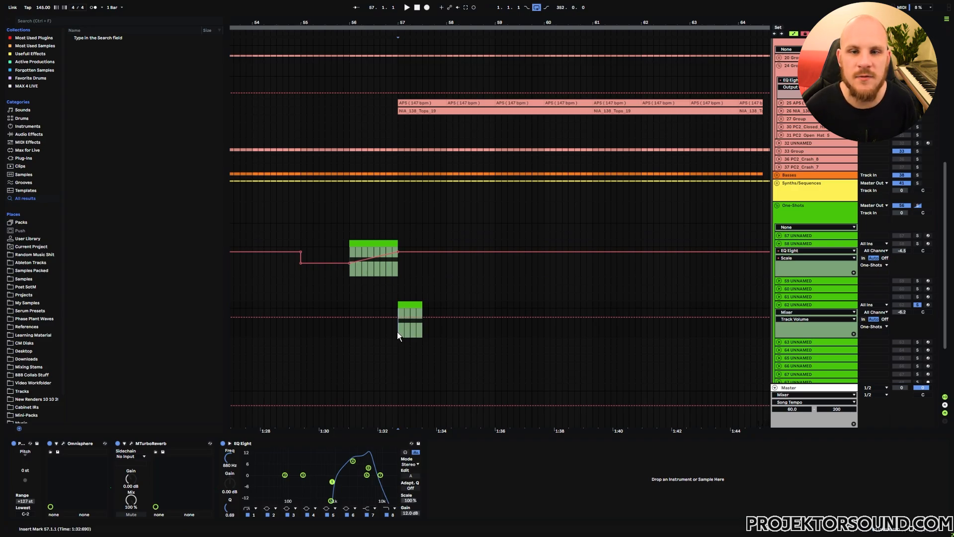
left_click_drag(412, 21, 413, 3)
left_click(413, 305, "shift")
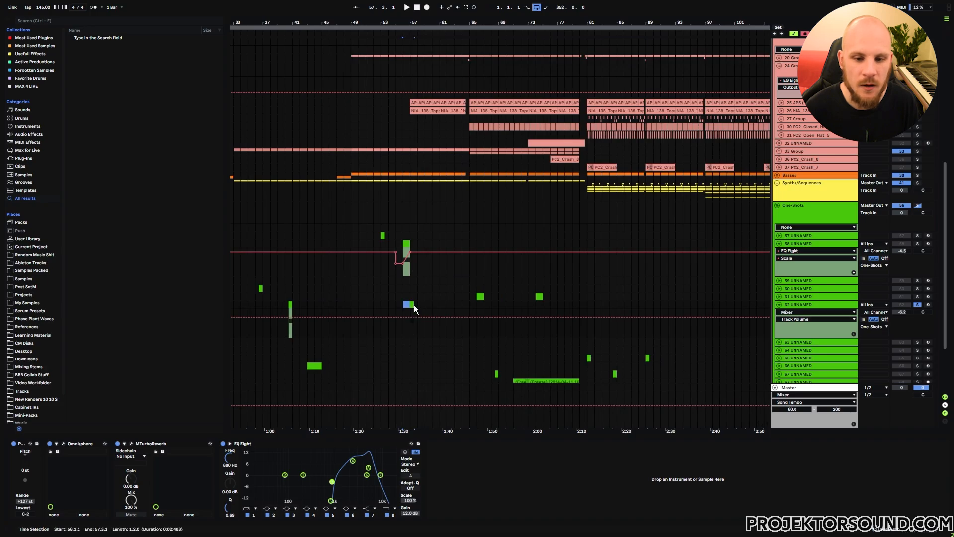
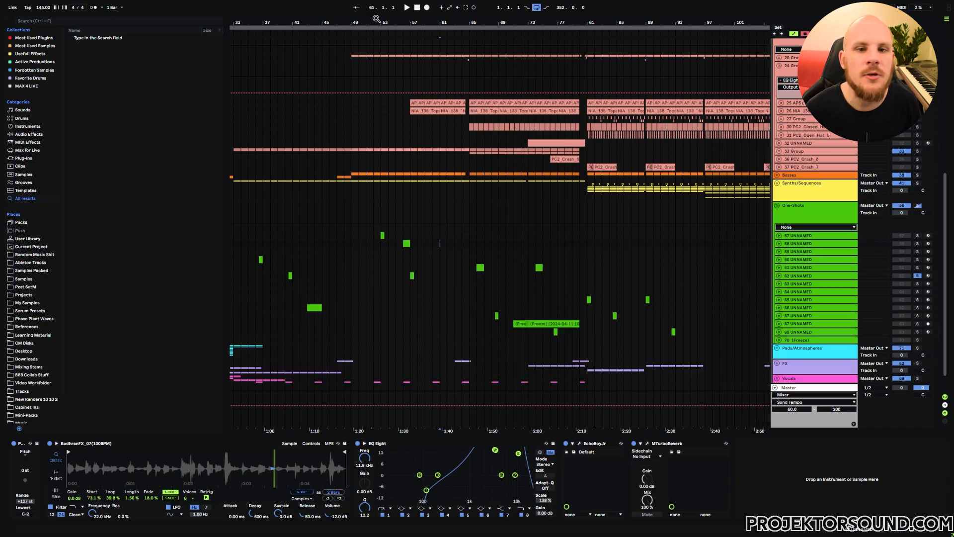
Examine the track 57 one-shot at bar 53 against the vocal clip leading into it and the surrounding layers
left_click_drag(374, 21, 412, 201)
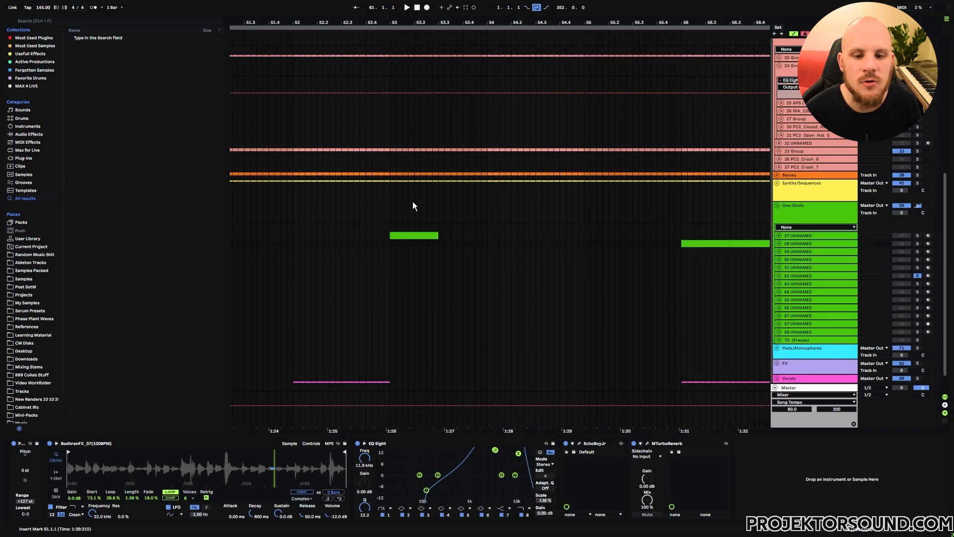
left_click(409, 237)
left_click_drag(390, 382, 294, 361)
left_click_drag(399, 21, 398, 0)
left_click_drag(398, 54, 393, 235)
left_click_drag(515, 360, 517, 72)
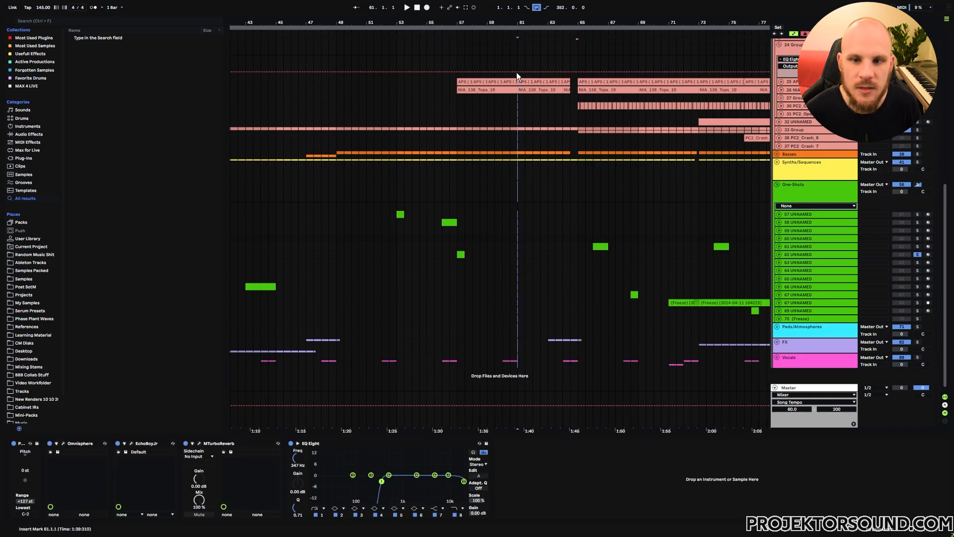
Examine the Vocals spacing by selecting bars 49 to 53 and checking the clips starting at bars 52 and 56
left_click_drag(461, 365, 468, 151)
left_click_drag(336, 361, 395, 365)
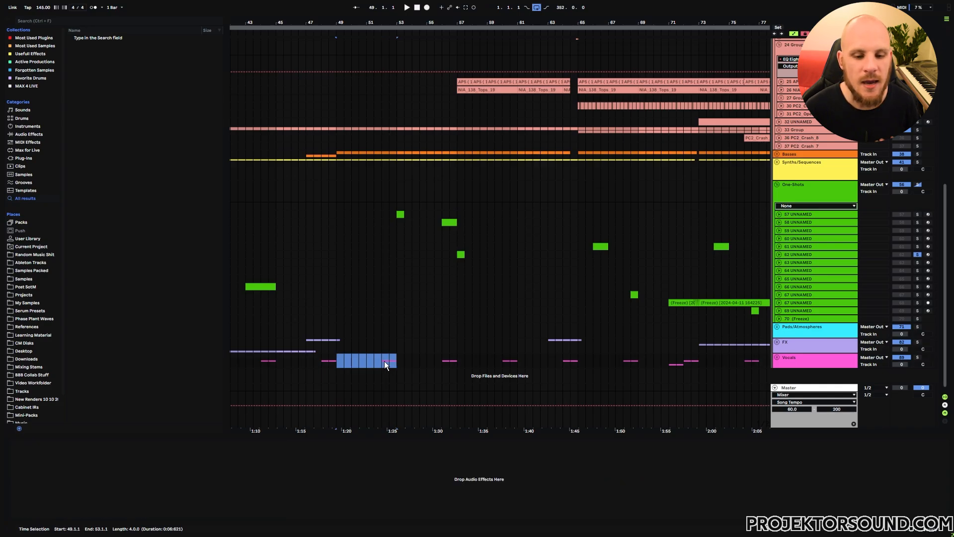
left_click(385, 365)
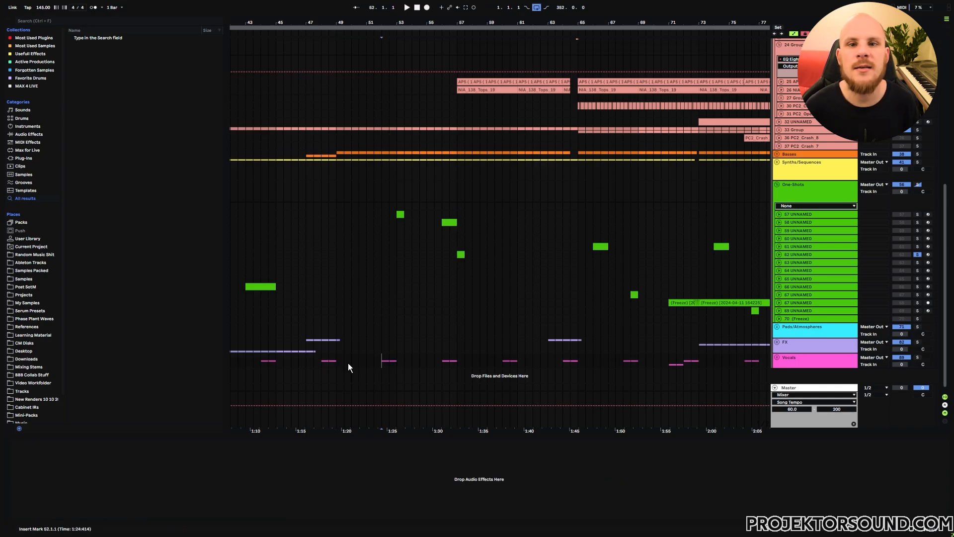
left_click_drag(394, 362, 334, 359)
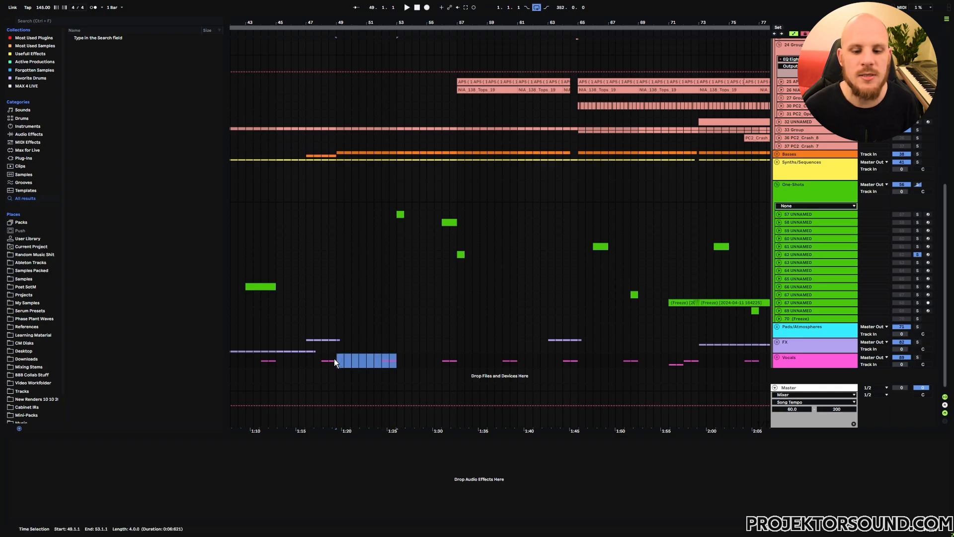
left_click(442, 358)
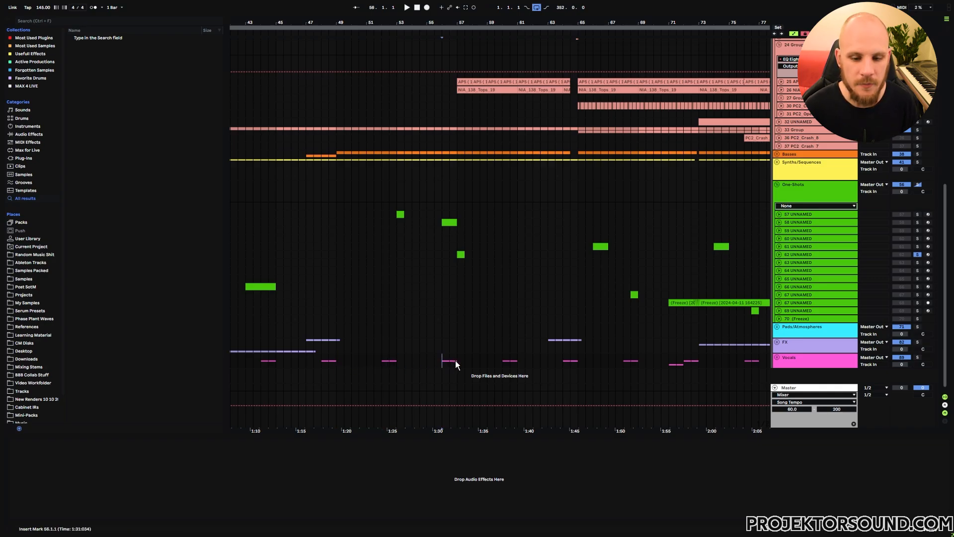
left_click(395, 357)
left_click_drag(398, 360, 397, 142)
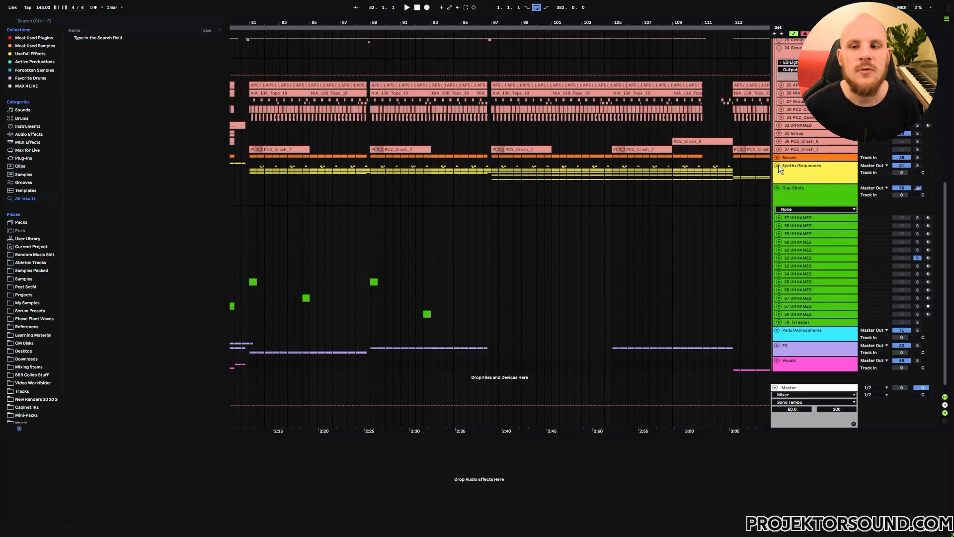
Unfold the Synths/Sequences group with its nested 44 Group and 45 Group to view the clips from bar 81
left_click(777, 166)
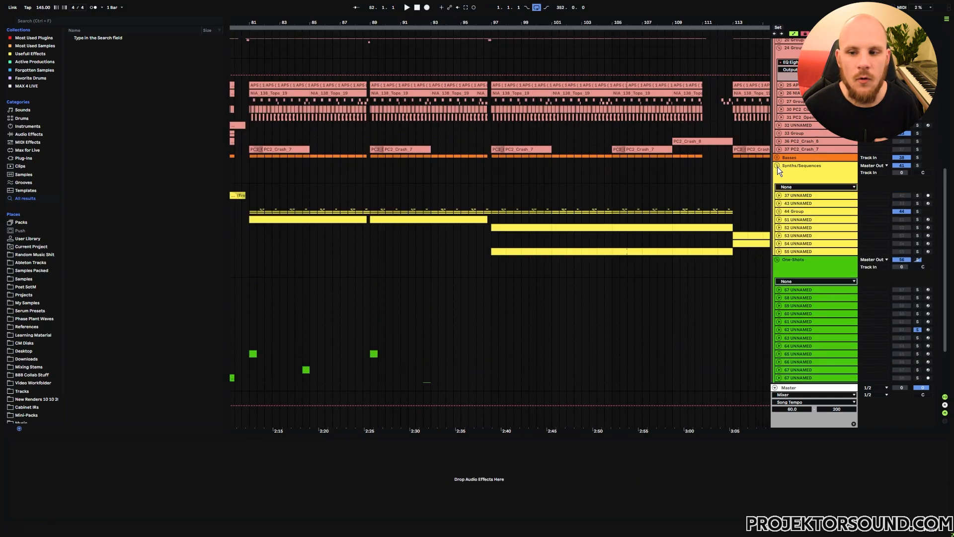
left_click(784, 213)
left_click(780, 211)
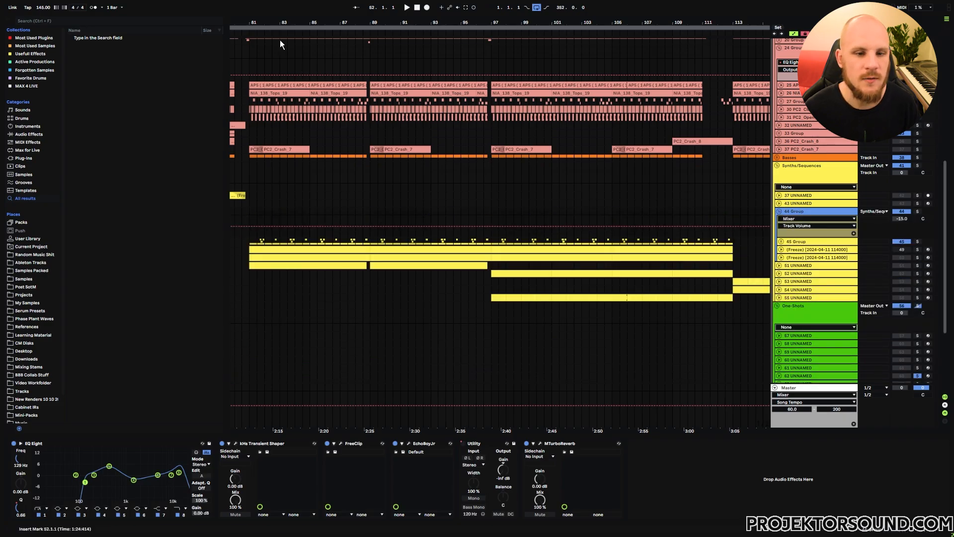
left_click_drag(251, 24, 271, 75)
left_click(781, 240)
scroll(782, 239, "down", 1)
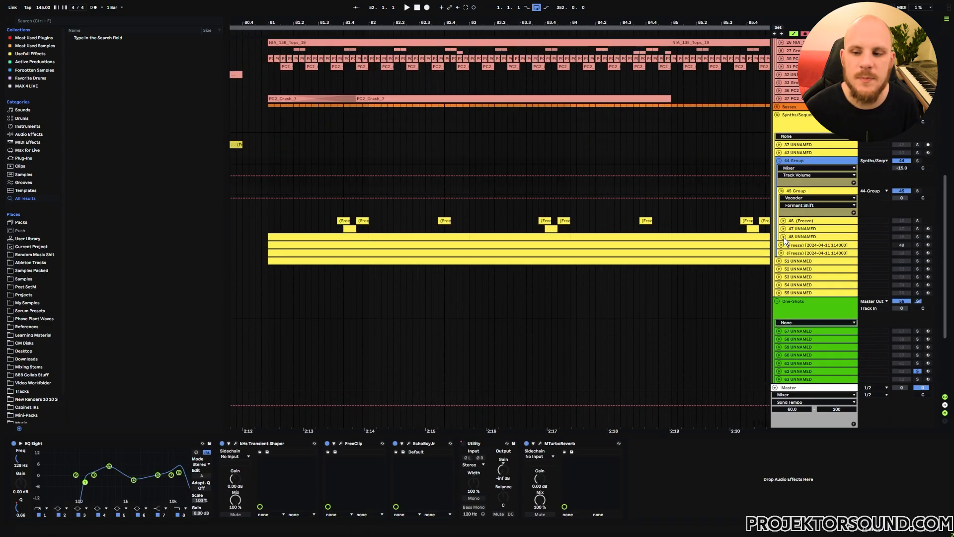
Unfold tracks 46, 47 and 48 and the two (Freeze) tracks below them to show their clip contents
left_click(782, 237)
left_click(780, 274)
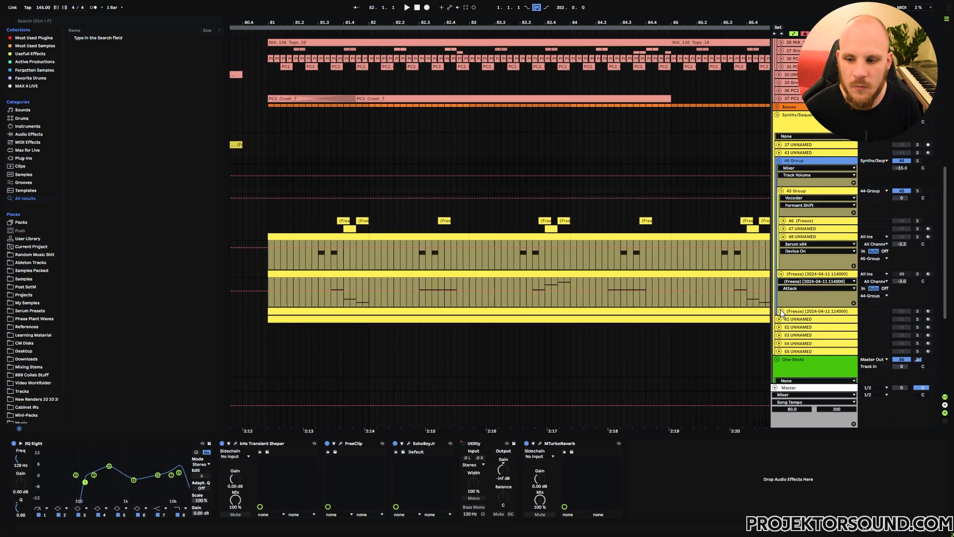
left_click(780, 312)
left_click(785, 229)
left_click(783, 220)
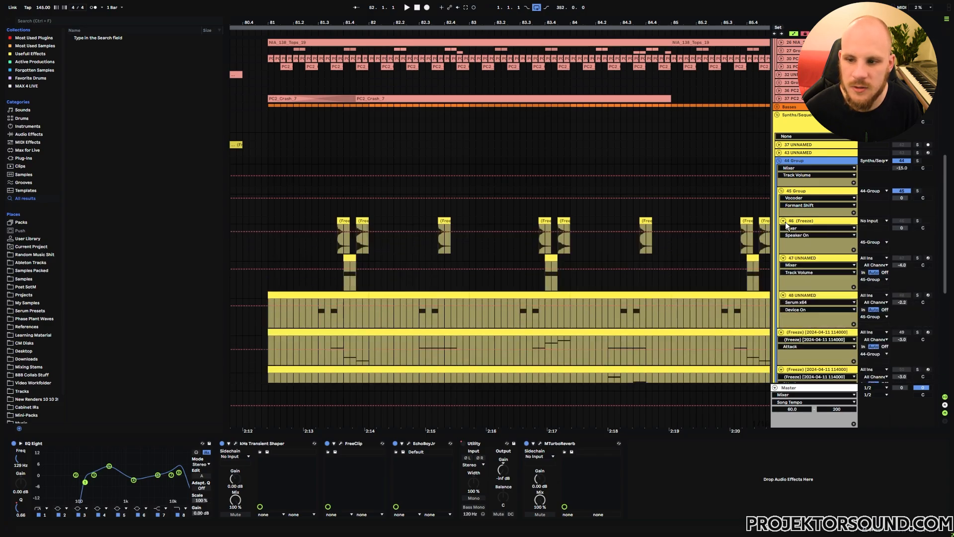
Inspect the device chains of the upper (Freeze) sampler track and the 45 Group, and play the sequence from bar 81
scroll(507, 209, "down", 3)
left_click(811, 248)
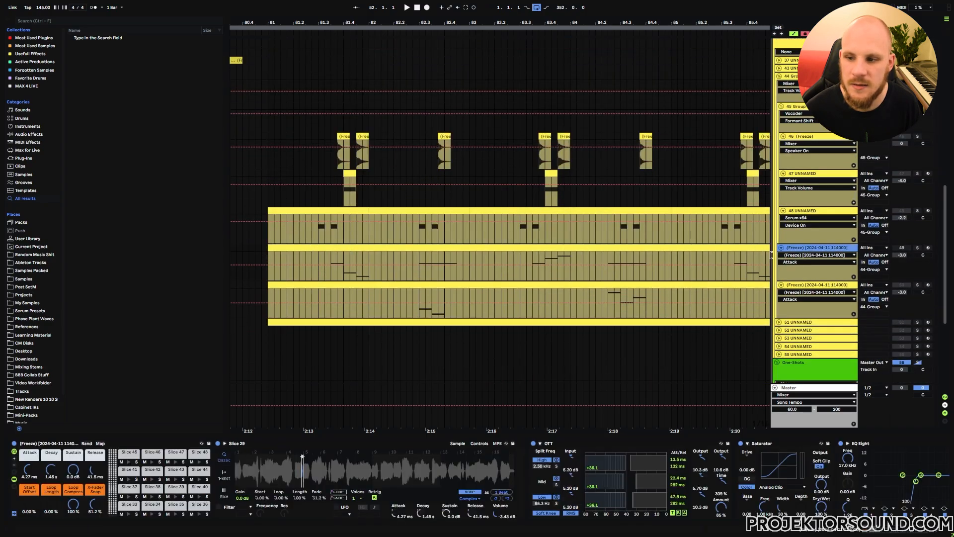
left_click(800, 107)
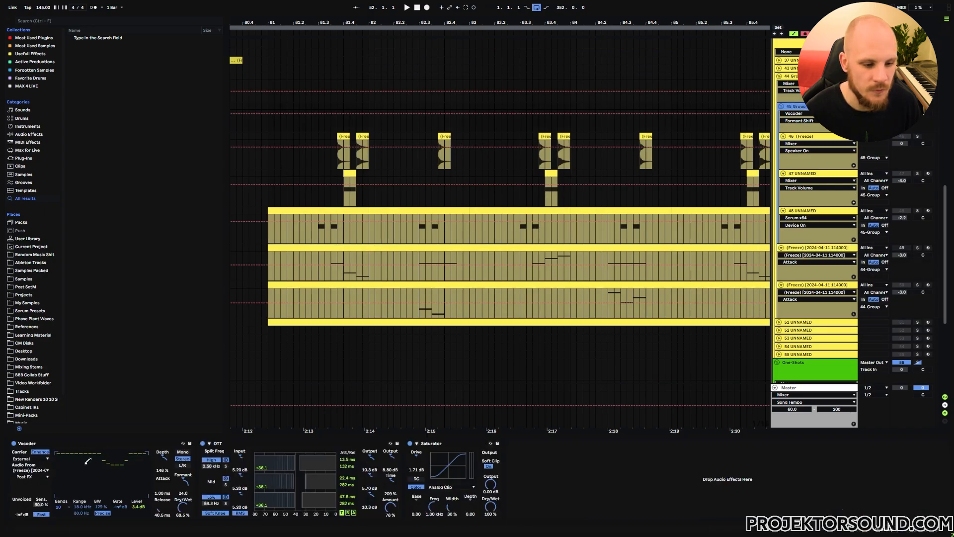
left_click(288, 135)
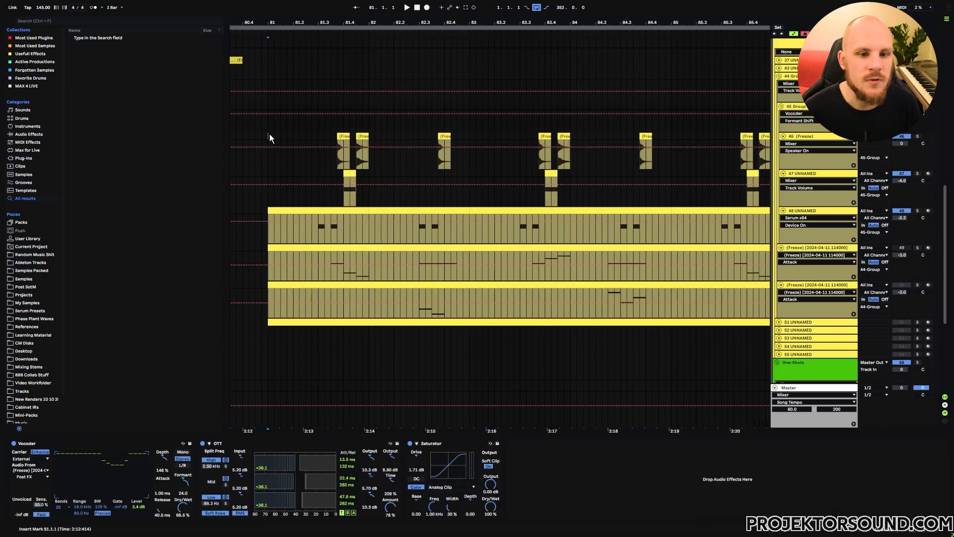
key("space")
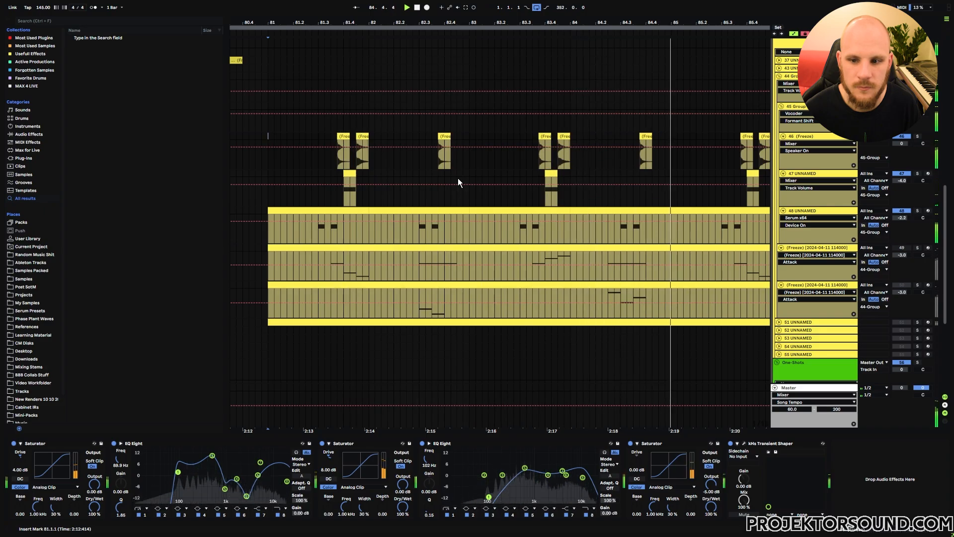
Solo the lower (Freeze) sampler track and audition it from bar 81
key("space")
left_click(918, 285)
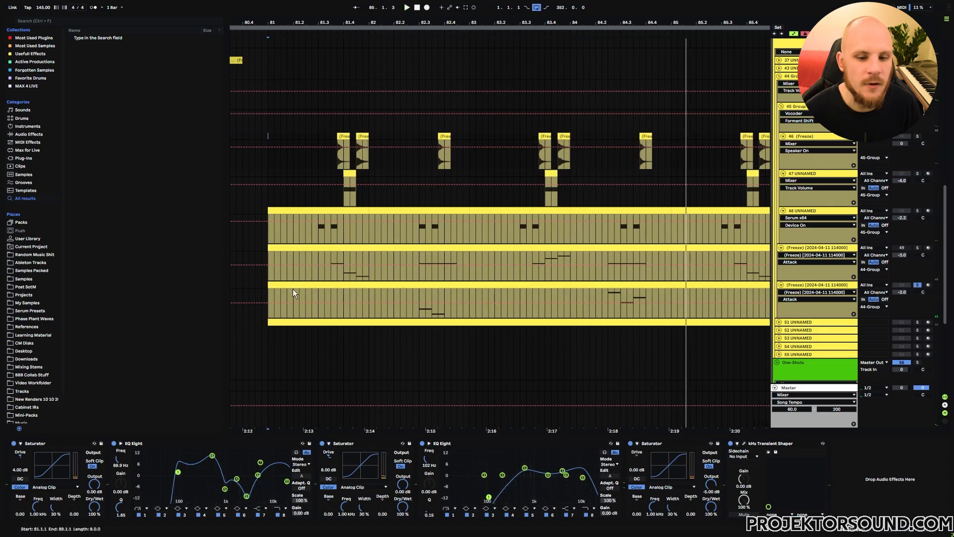
left_click(270, 309)
key("space")
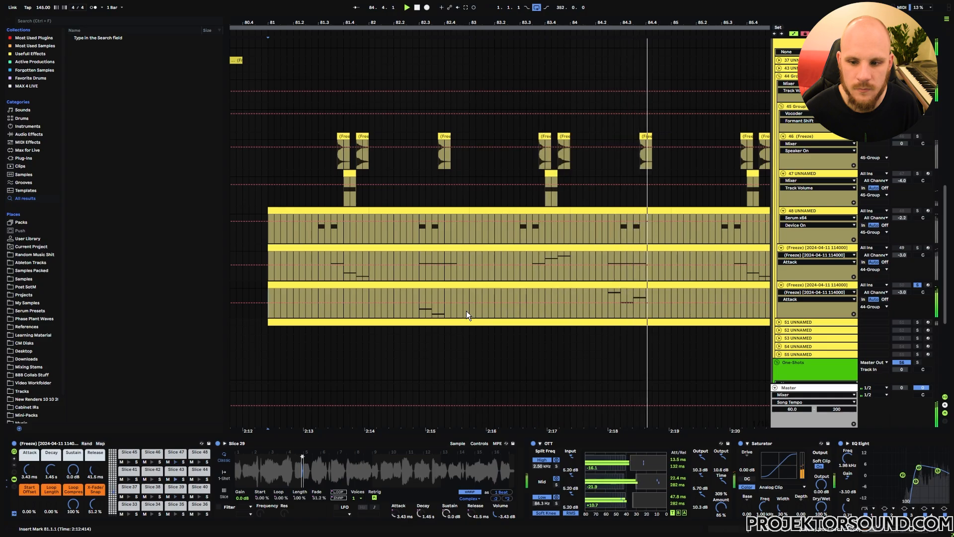
key("space")
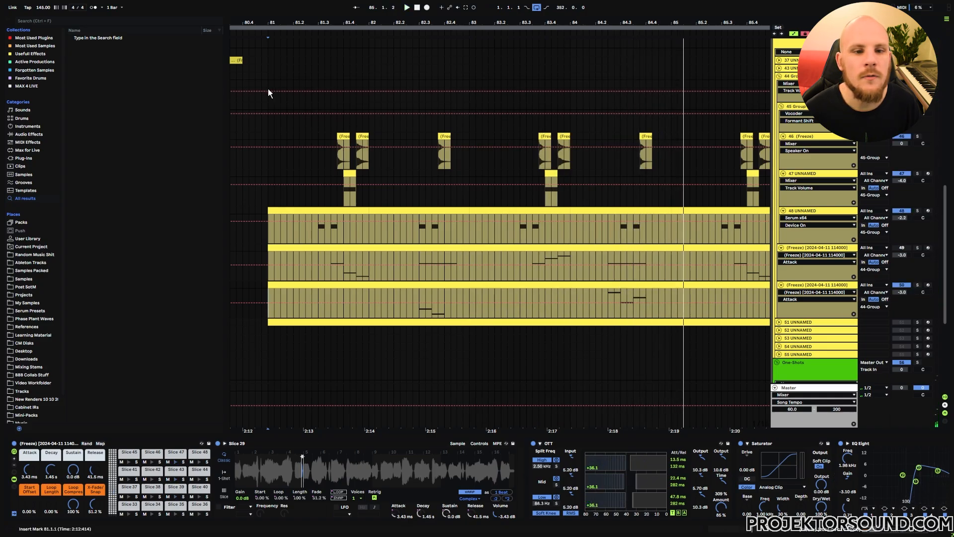
Play the 44 Group sequence from bar 81 with the (Freeze) track's solo off
left_click(268, 98)
key("space")
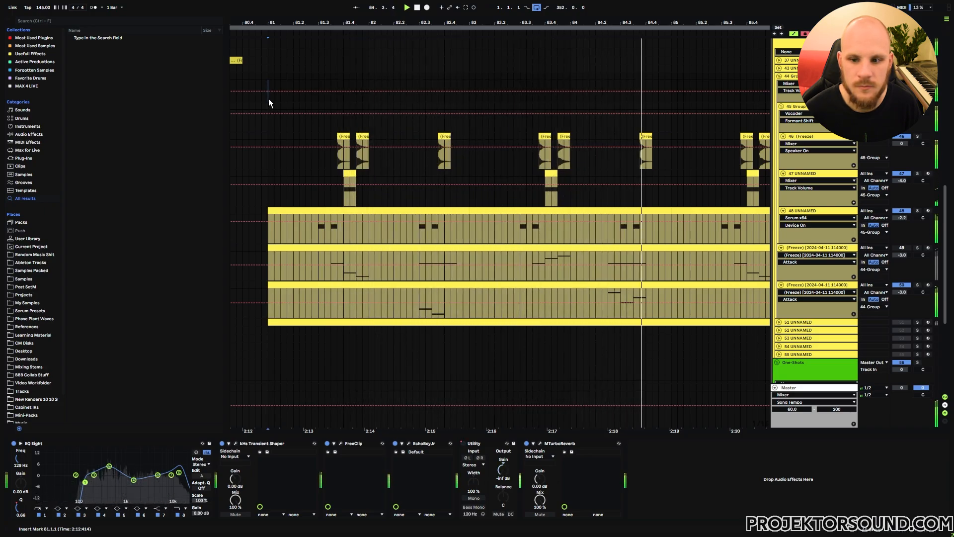
key("space")
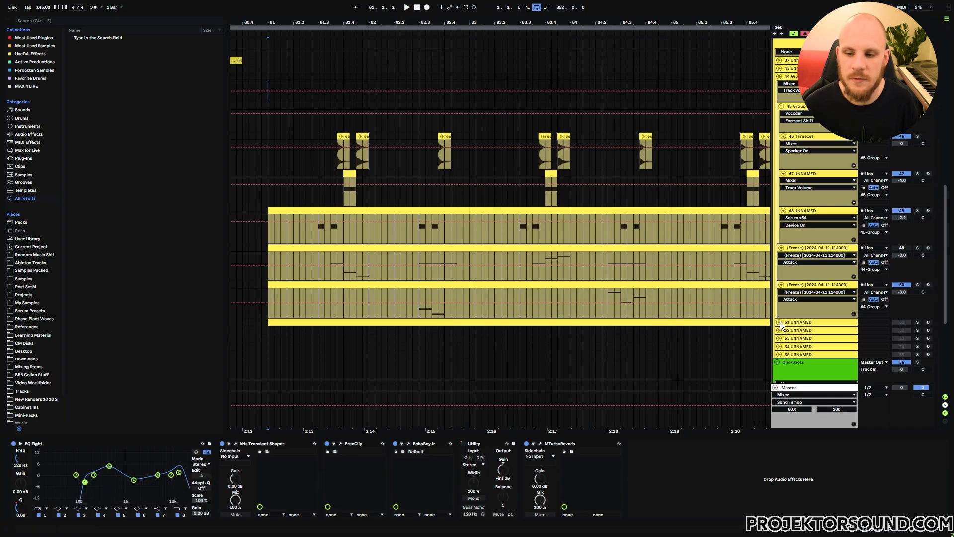
Unfold track 51 and solo it to audition its part
left_click(779, 322)
left_click(917, 322)
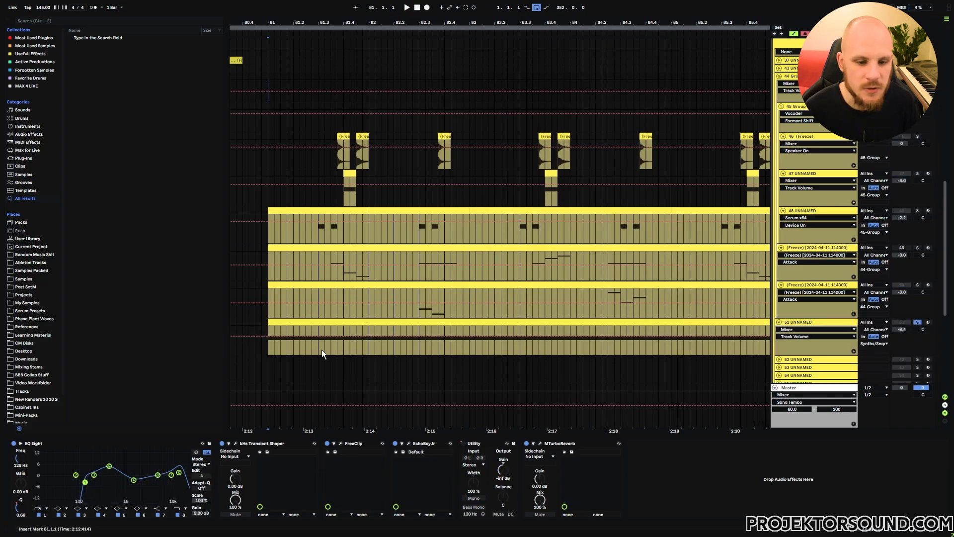
key("space")
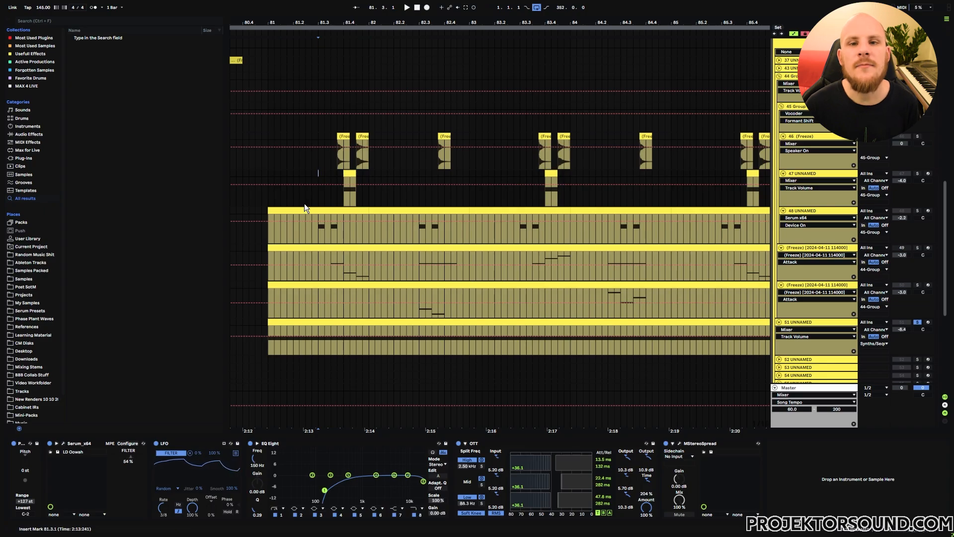
Examine the 81.3 to 82.1 range on track 47 and across the tracks from 44 Group down to the lower (Freeze) track
left_click(322, 176)
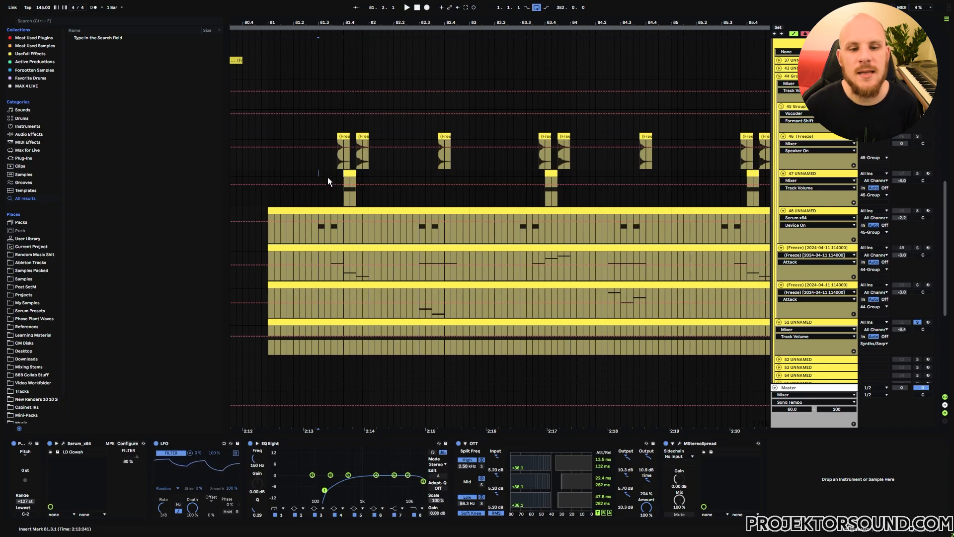
left_click_drag(318, 173, 369, 175)
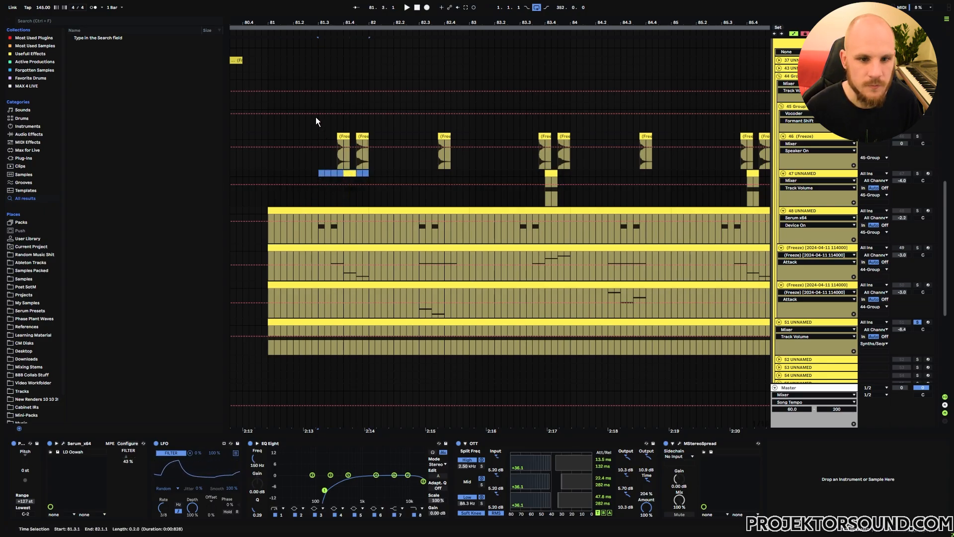
left_click_drag(320, 80, 371, 78)
left_click(327, 312)
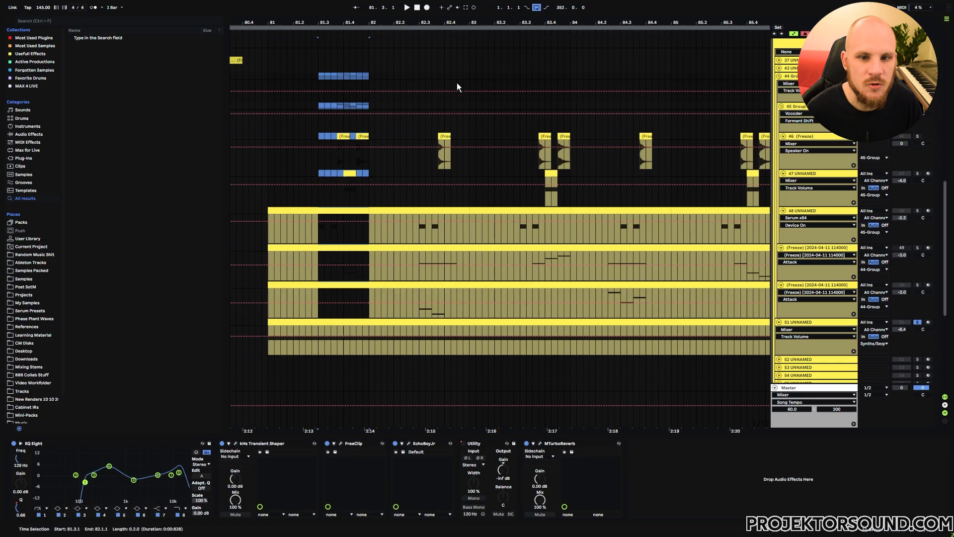
Check where the phrases repeat along the 44 Group between 82.3 and 84.1
left_click(421, 77)
left_click_drag(421, 75, 569, 77)
left_click(523, 76)
left_click(569, 76)
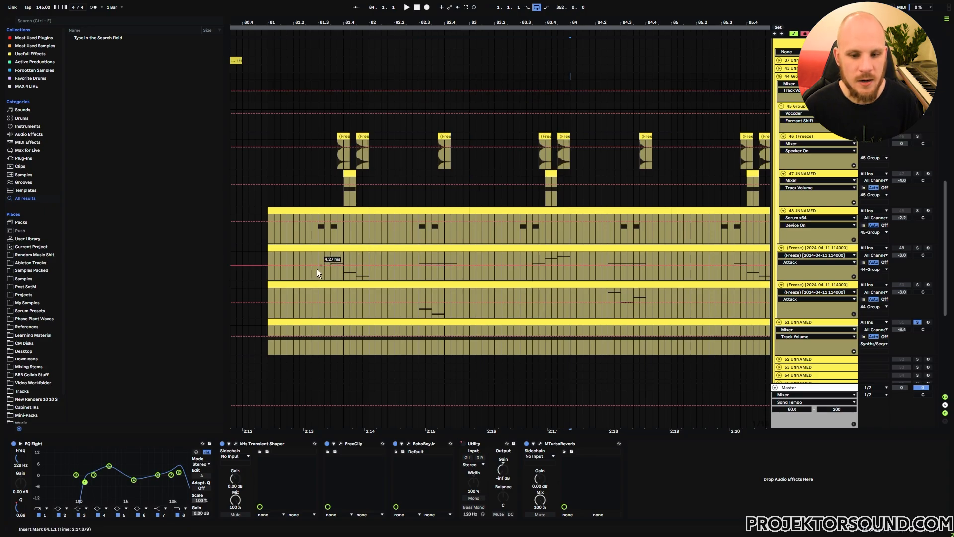
left_click_drag(417, 24, 332, 2)
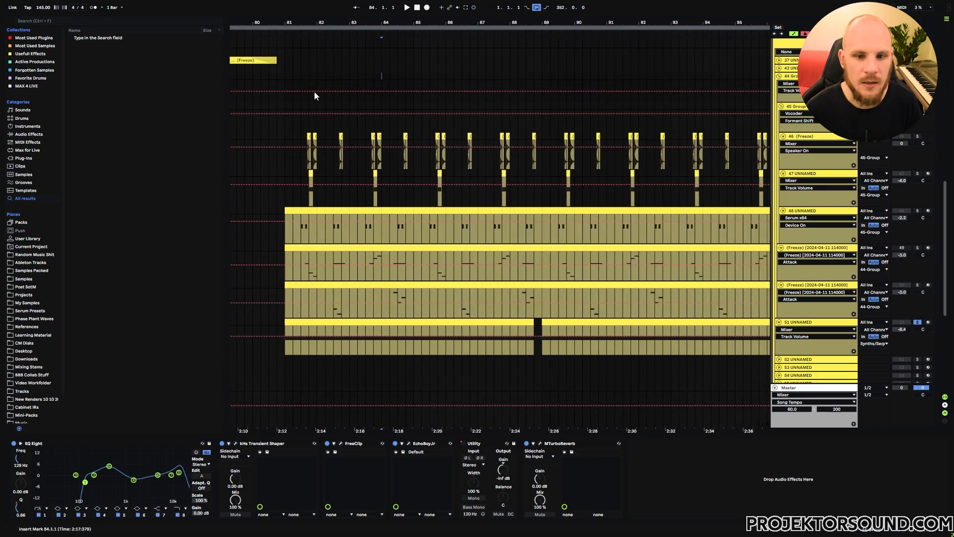
Compare phrase lengths by selecting bars 81 to 83 on tracks 46 to 48 and bars 81 to 85 on each (Freeze) track
left_click_drag(291, 137, 352, 224)
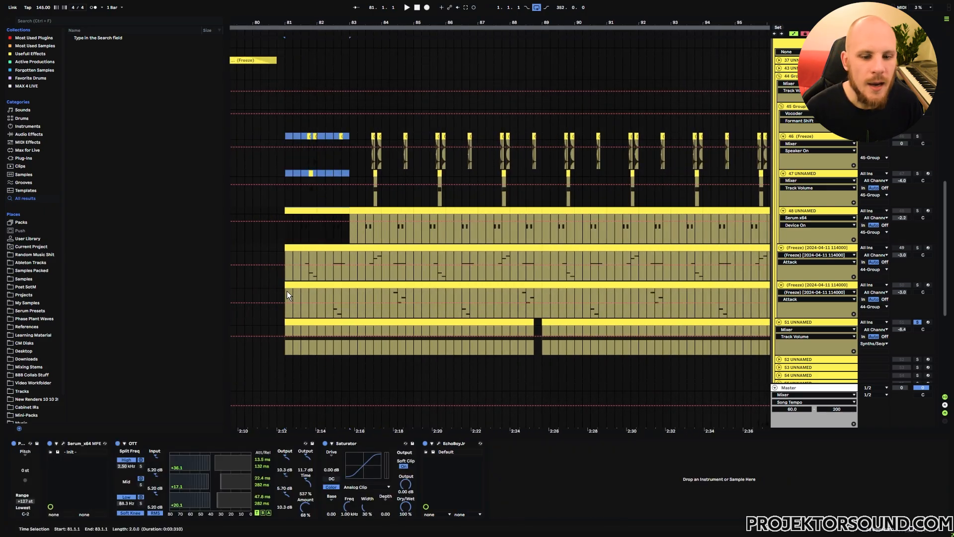
left_click_drag(287, 291, 414, 289)
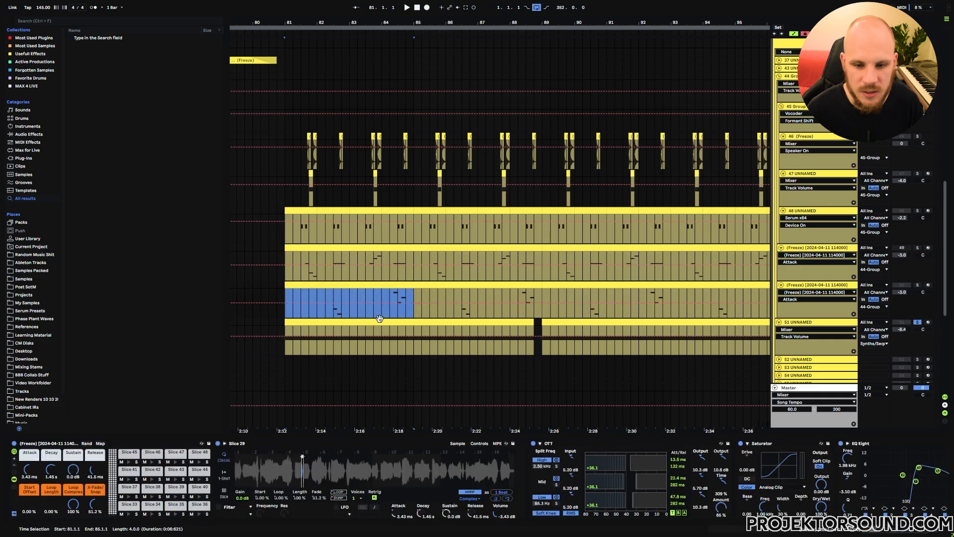
left_click(332, 312)
left_click_drag(389, 293, 405, 293)
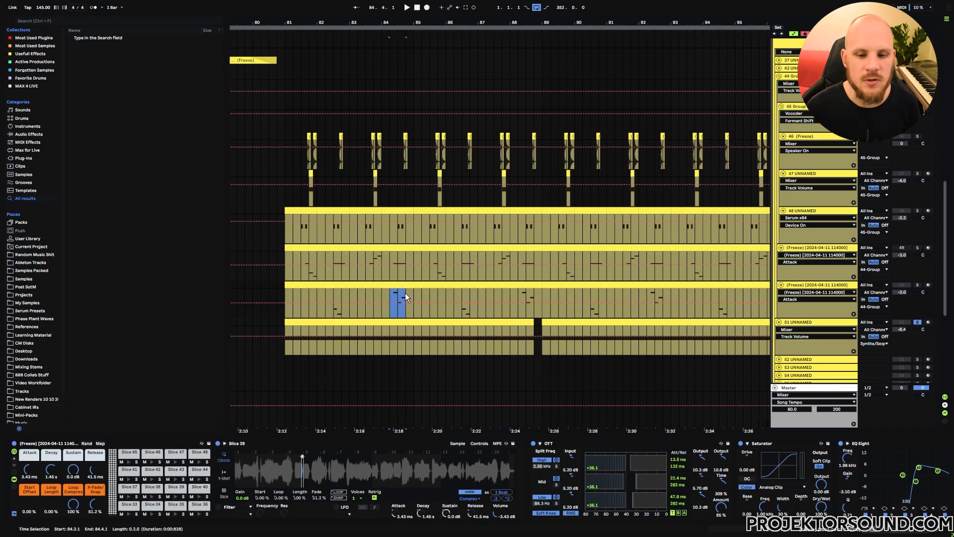
left_click(287, 257)
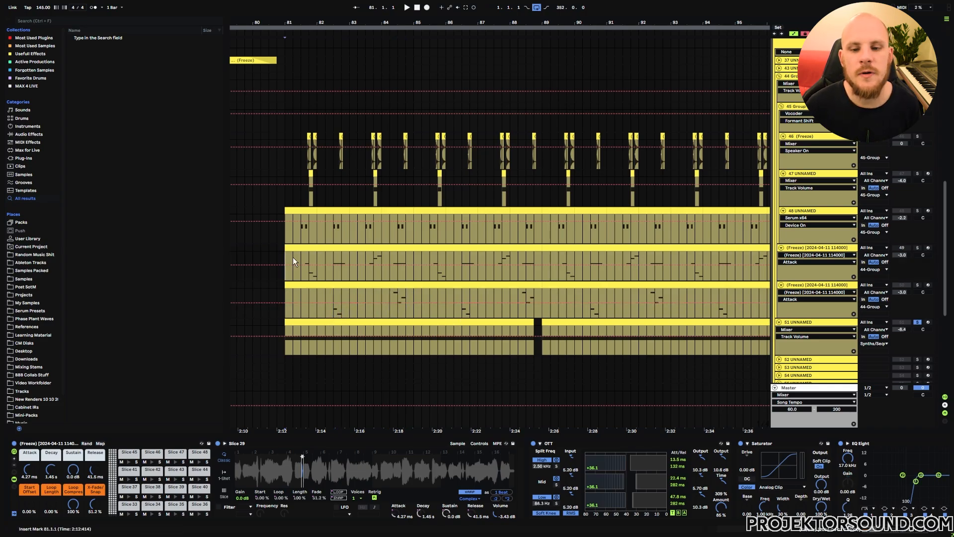
left_click_drag(284, 257, 415, 254)
key("Delete")
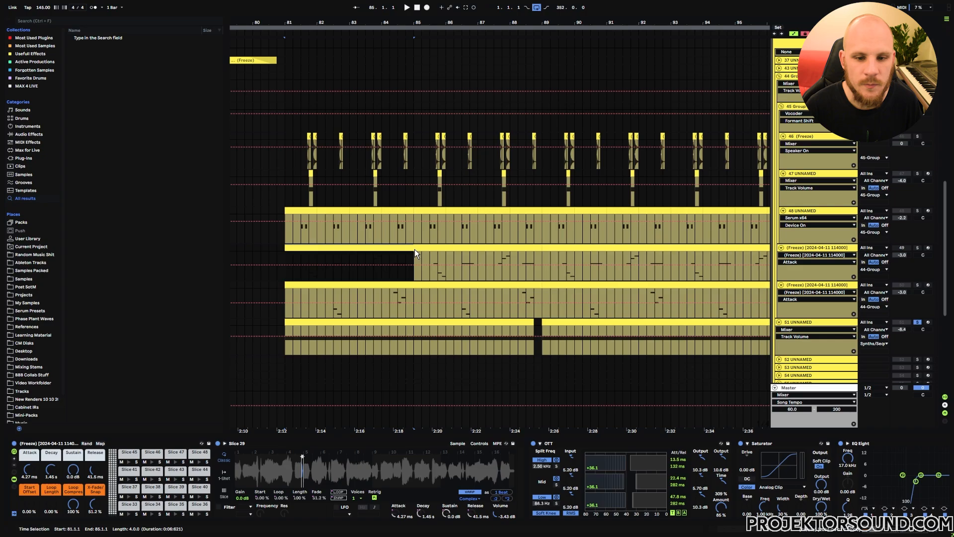
Fold tracks 46 to 48 and both (Freeze) tracks, and show the Utility's Device On automation on the 44 Group
left_click(413, 271)
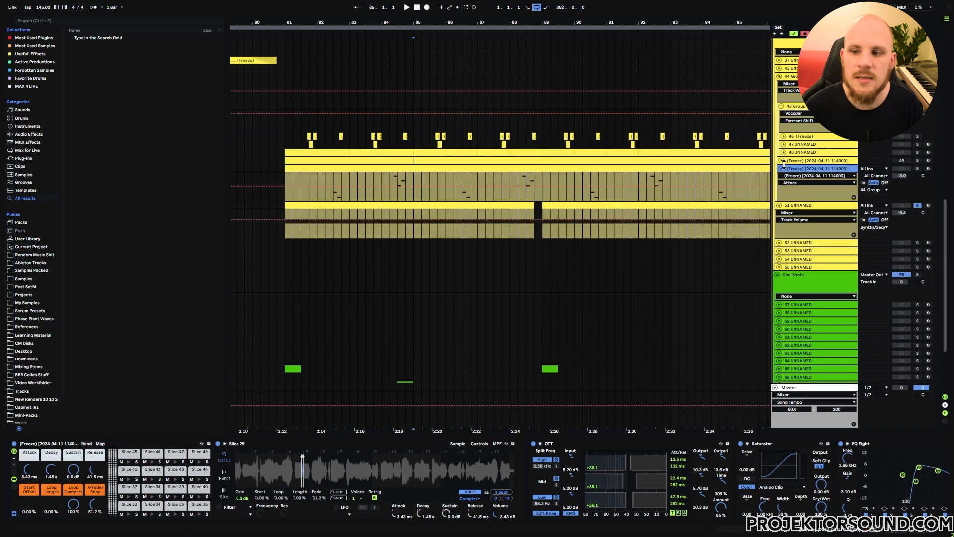
left_click(782, 167)
left_click(817, 76)
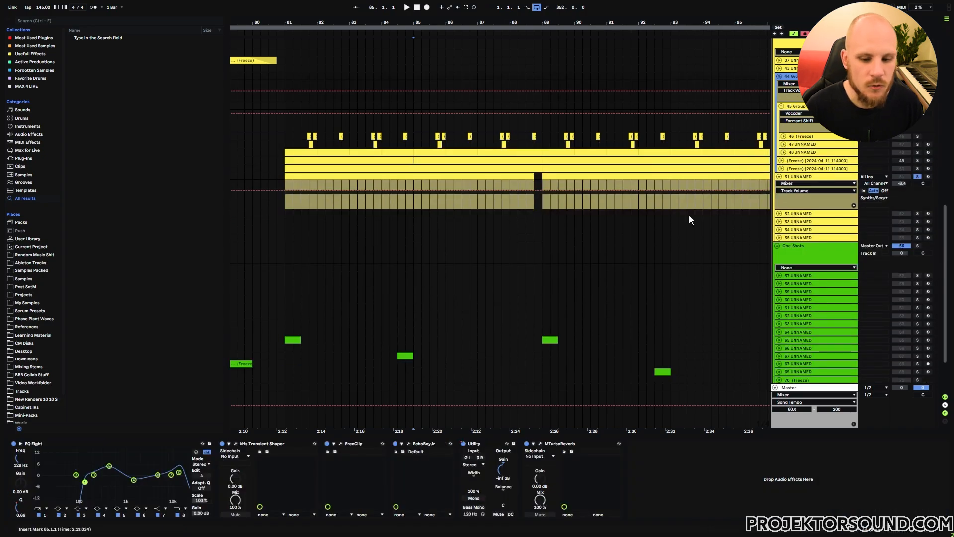
left_click(484, 445)
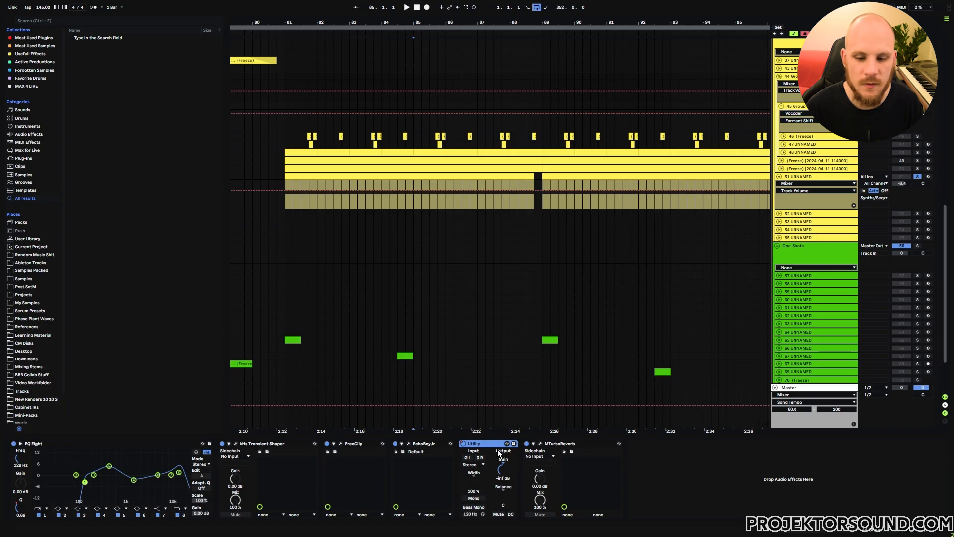
left_click(498, 451)
left_click(422, 444)
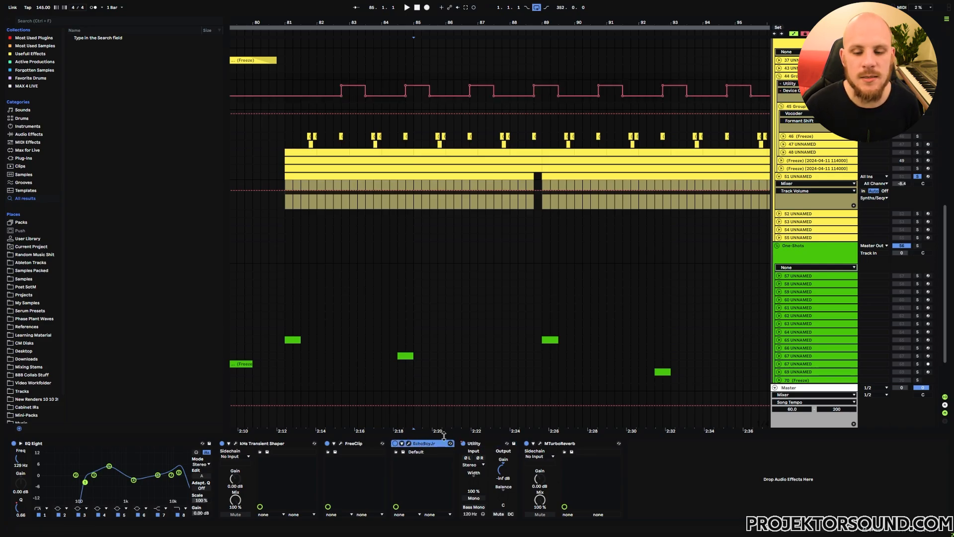
left_click(479, 445)
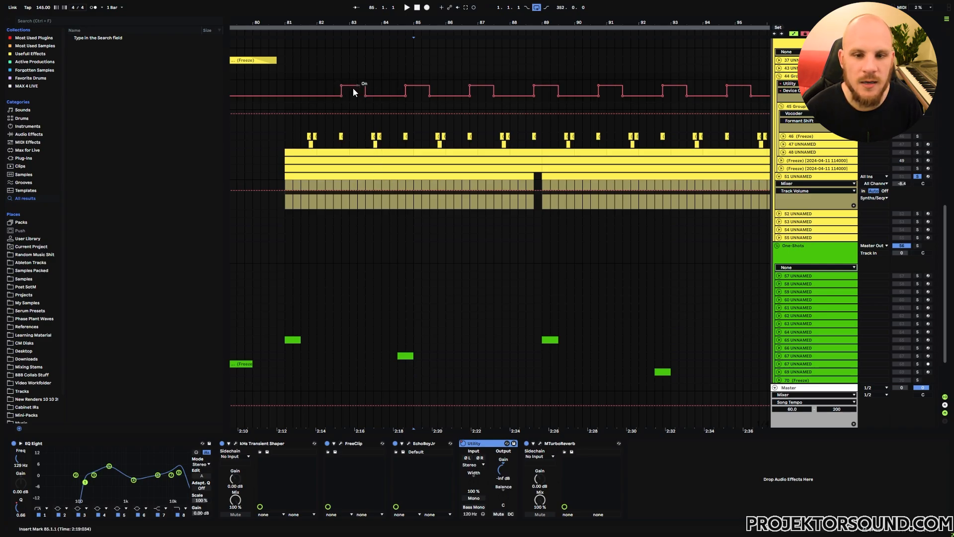
Play from bar 81 and examine the clip spacing on tracks 46 and 47 by selecting ranges between 81.3 and 82.4
left_click(284, 89)
key("space")
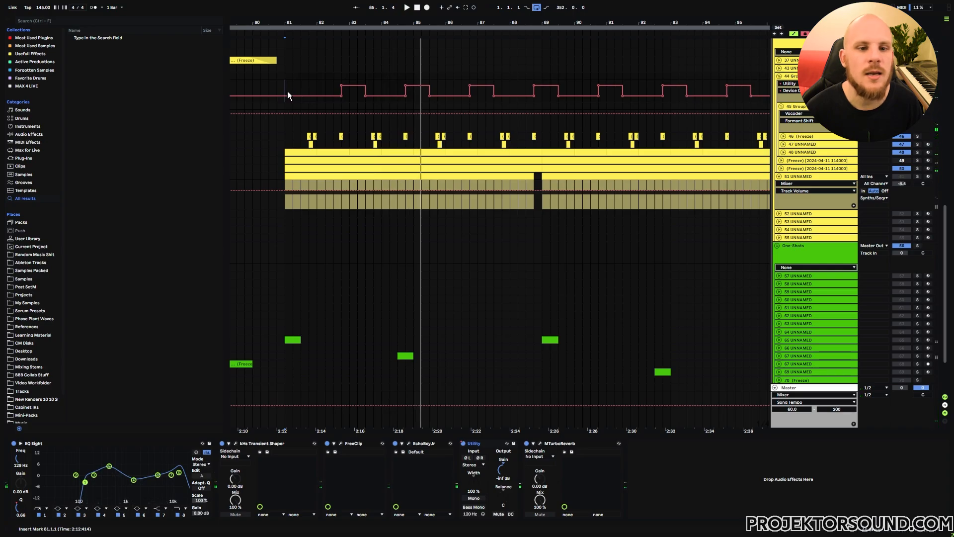
left_click_drag(295, 134, 318, 140)
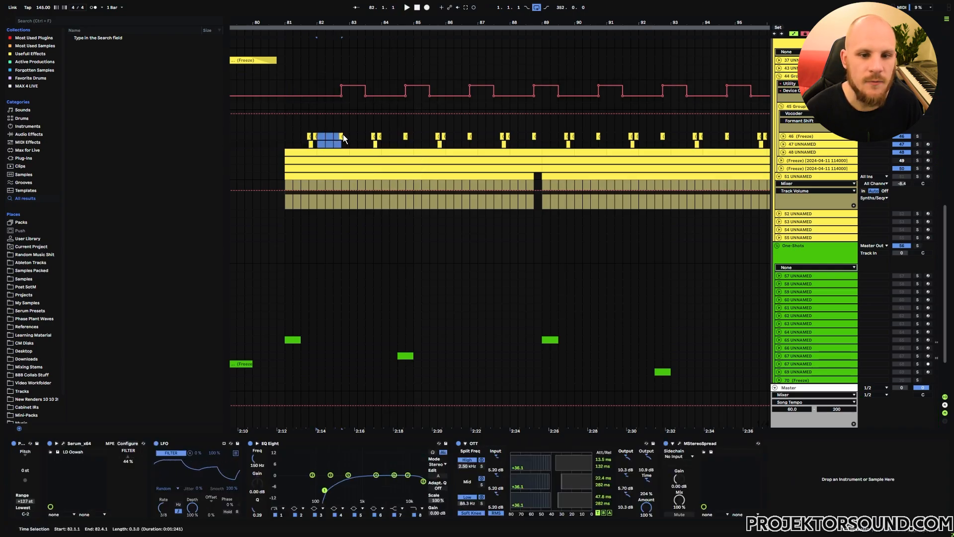
left_click_drag(344, 133, 357, 137)
key("Delete")
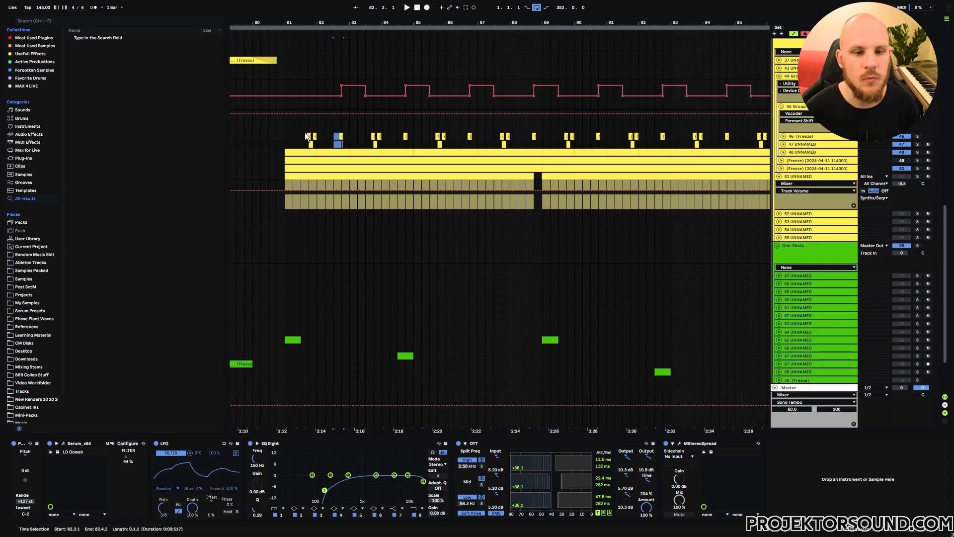
left_click_drag(305, 135, 320, 140)
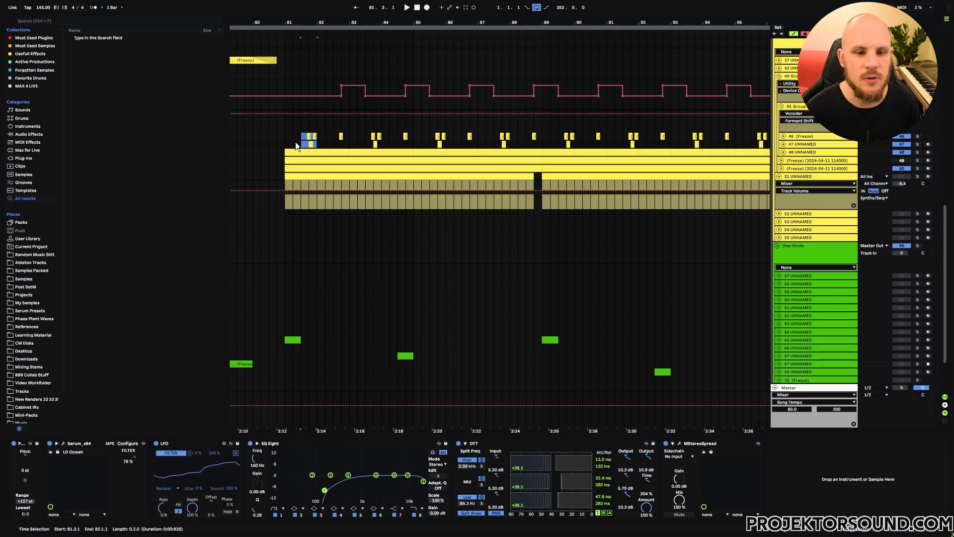
mouse_move(285, 137)
left_mouse_down()
mouse_move(348, 145)
mouse_move(283, 137)
left_mouse_up()
Unfold track 48 and select bars 81 to 83 across tracks 46 to 48
left_click(783, 152)
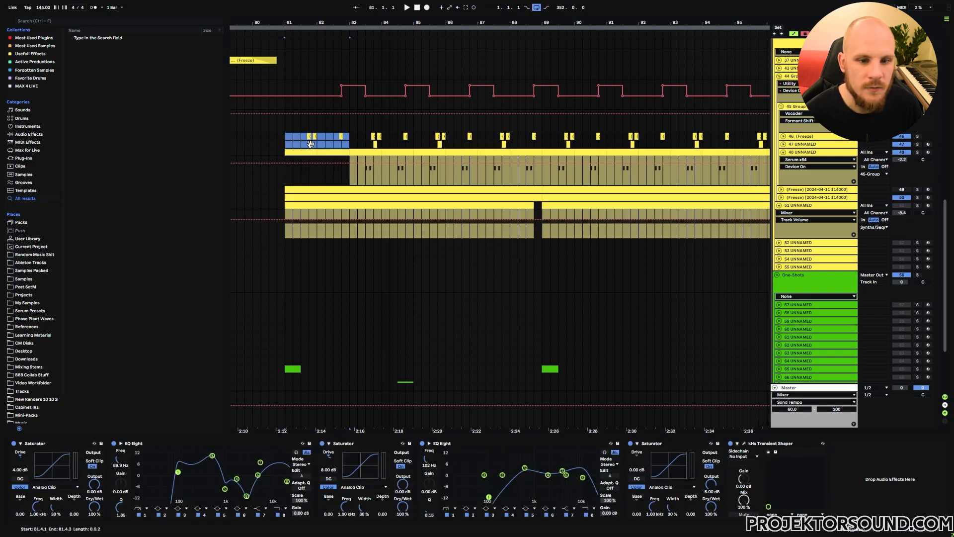
left_click(303, 166)
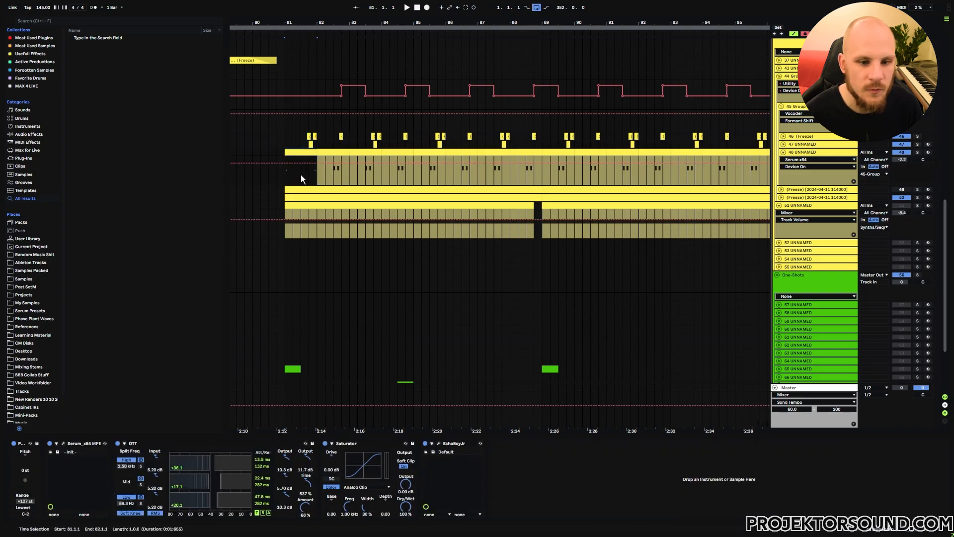
left_click_drag(285, 138, 349, 160)
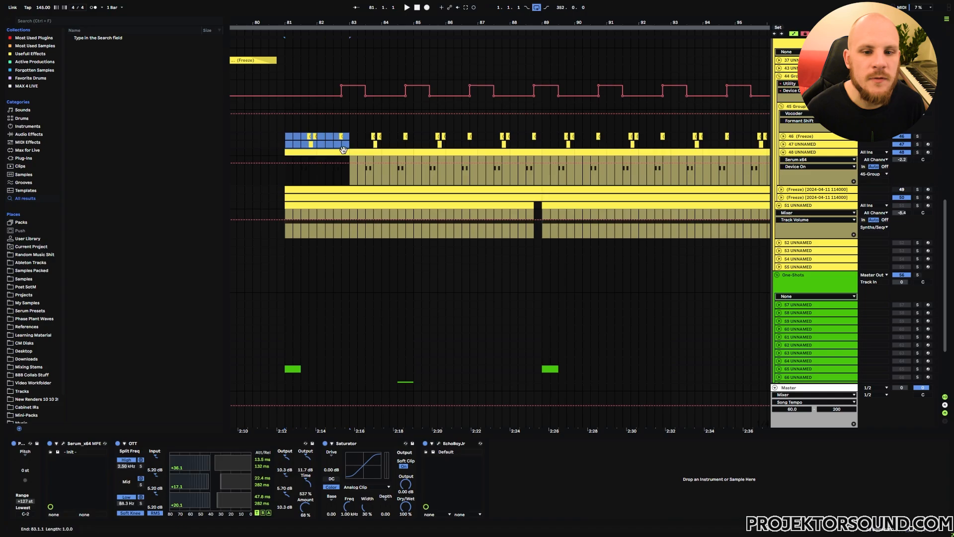
Move the two-bar selection along tracks 46 to 48 up to bars 95 to 97 to check the repetition, and return to bar 81
key("Right")
key("Right")
key("Right")
key("Right")
key("Right")
key("Right")
key("Right")
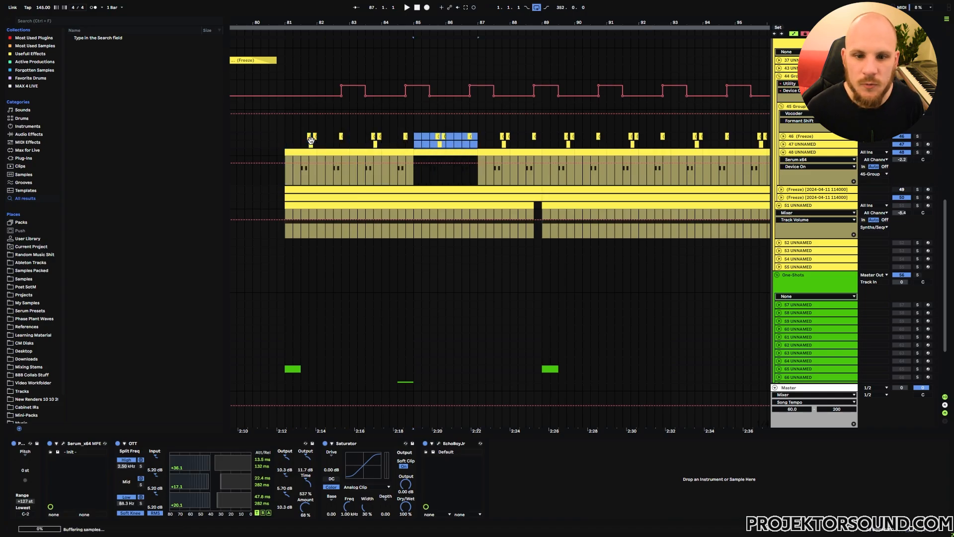
scroll(403, 43, "down", 5)
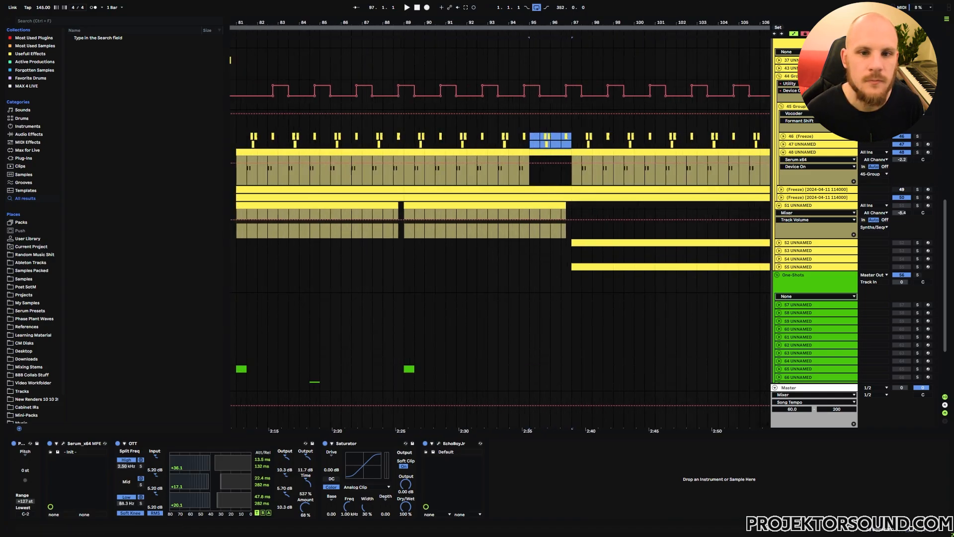
mouse_move(307, 138)
left_mouse_down()
mouse_move(466, 163)
mouse_move(305, 148)
left_mouse_up()
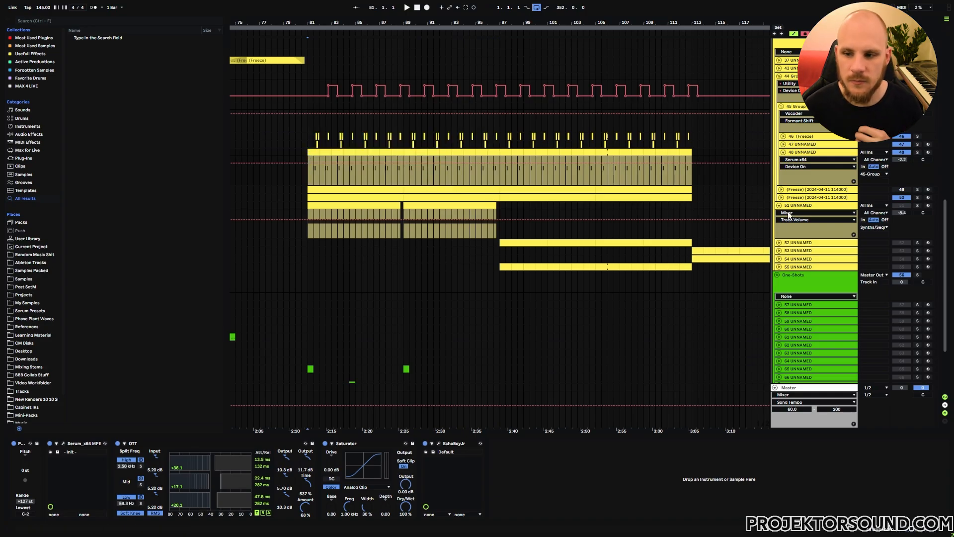
Unfold both (Freeze) tracks and examine their clips by selecting 81.1 to 85.3 and the clips' full length
left_click(781, 197)
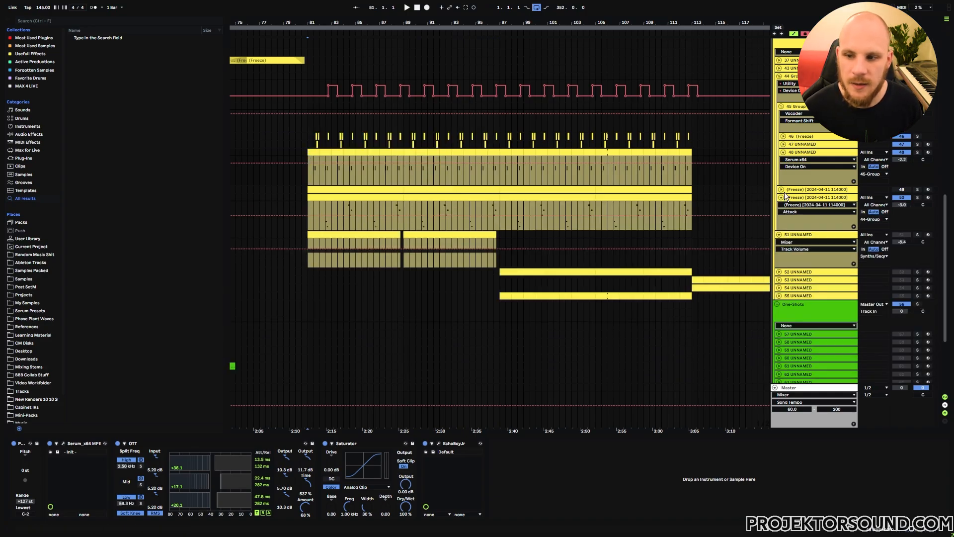
left_click(781, 189)
left_click_drag(308, 234, 360, 204)
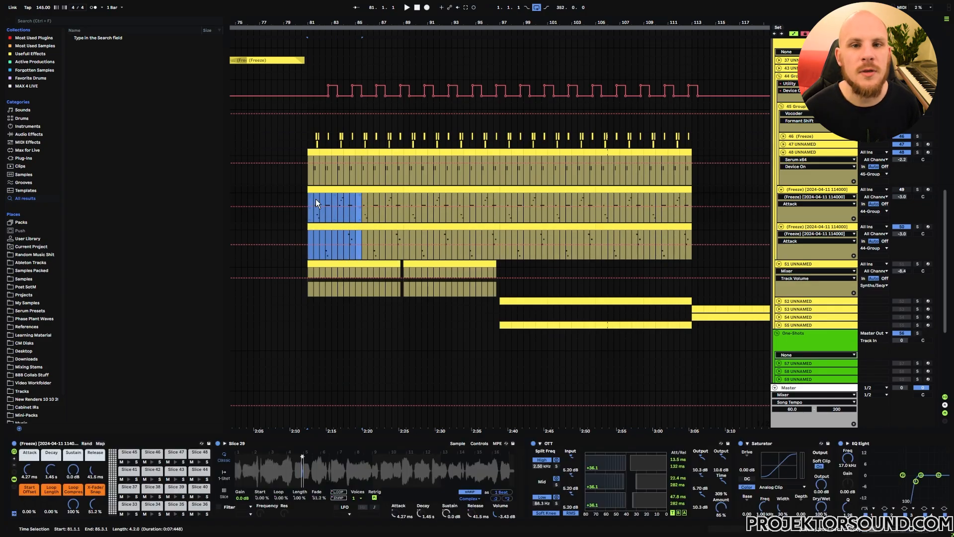
left_click_drag(308, 235, 691, 226)
key("z")
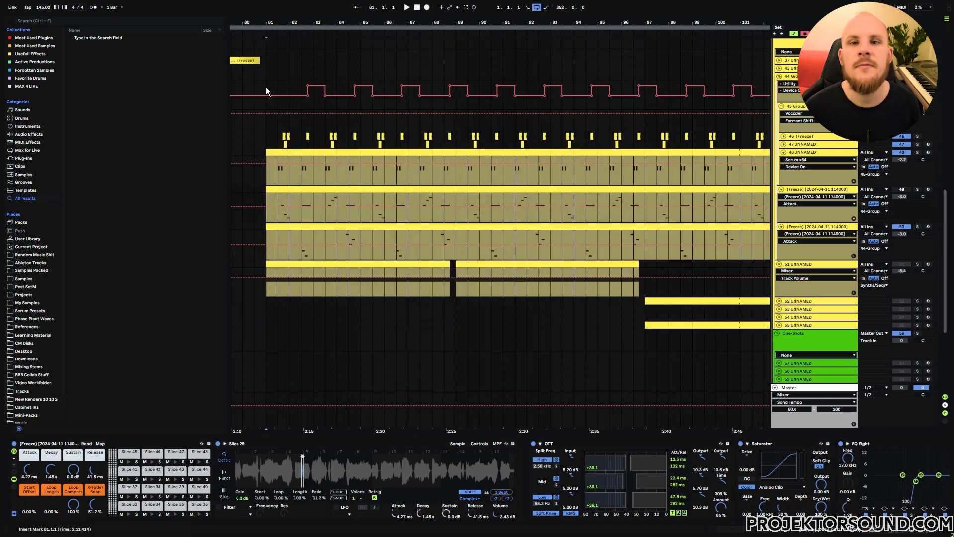
Play track 51 from bar 81 and examine its Vital Macro 2 automation by selecting bars 81 to 97
left_click(266, 87)
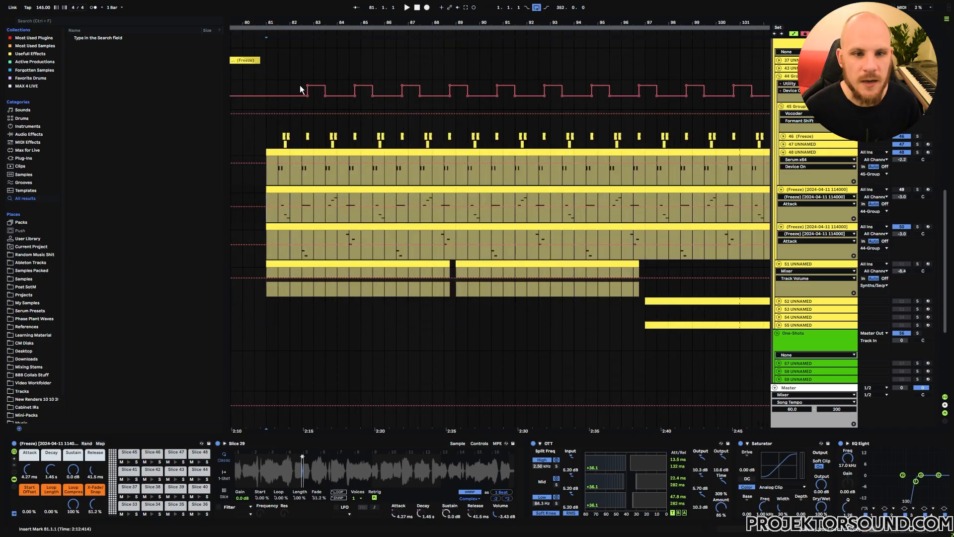
left_click(339, 119)
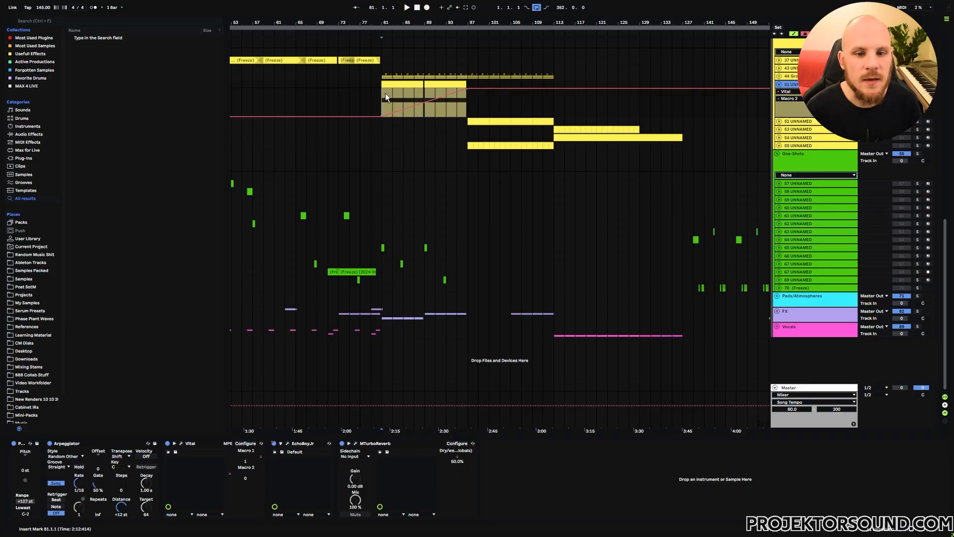
key("space")
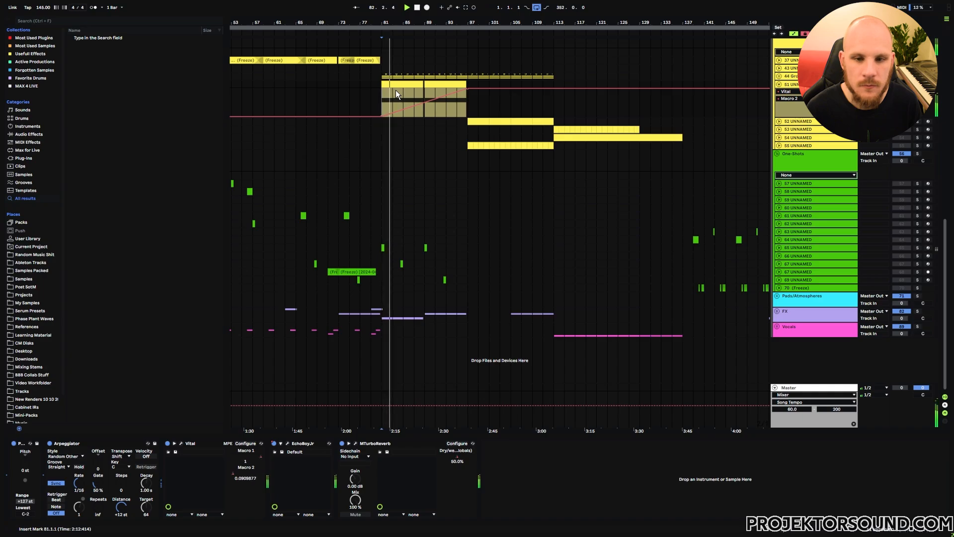
key("space")
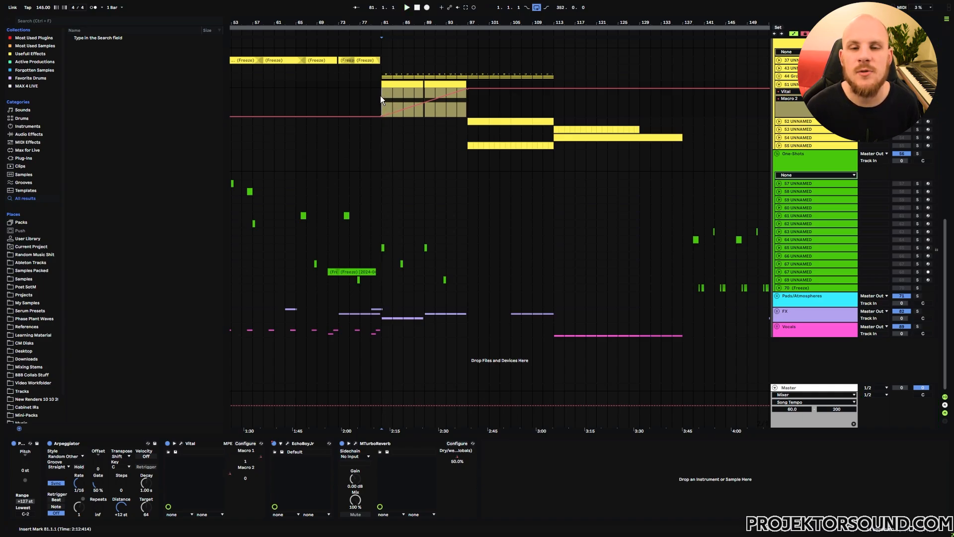
left_click_drag(382, 96, 463, 97)
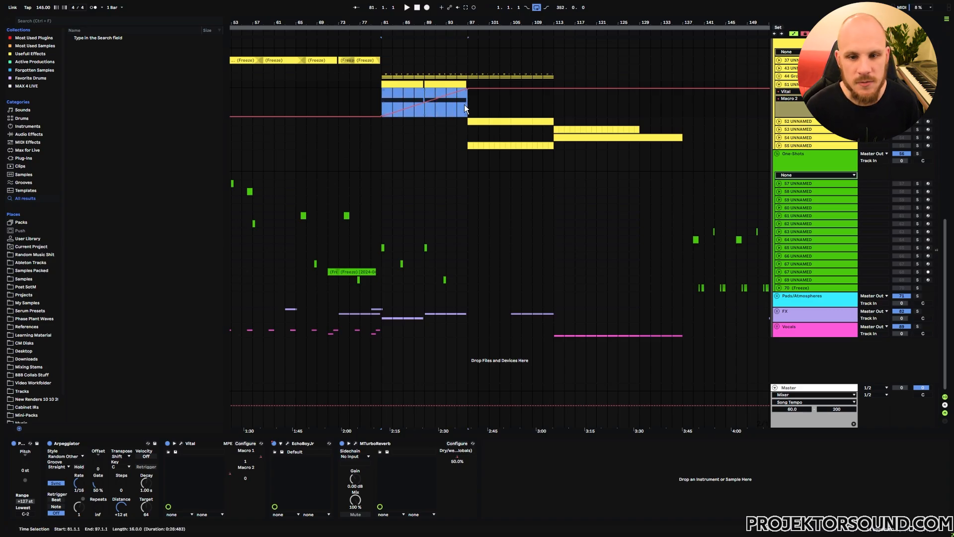
left_click(464, 105)
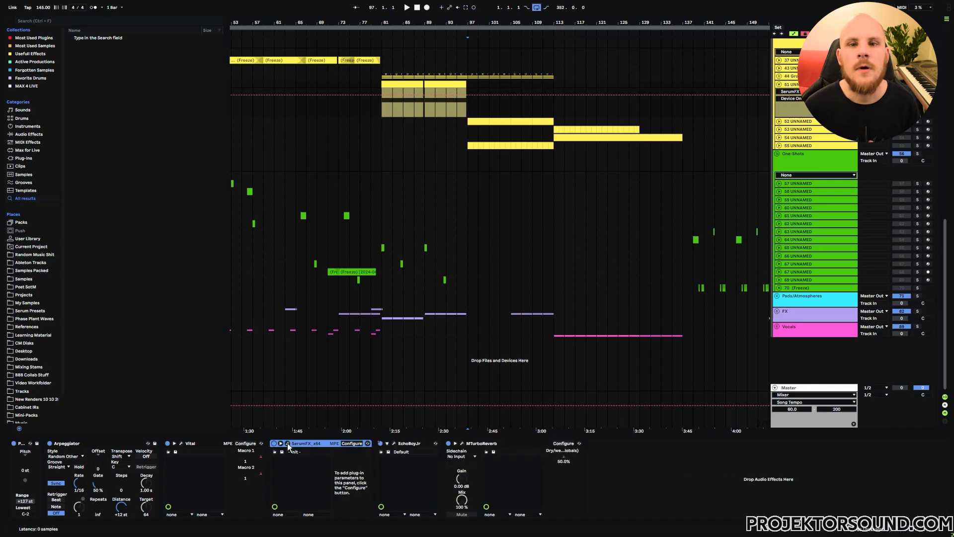
Open SerumFX on track 51 and enable its Filter effect with the Phs 24+ type
left_click(288, 443)
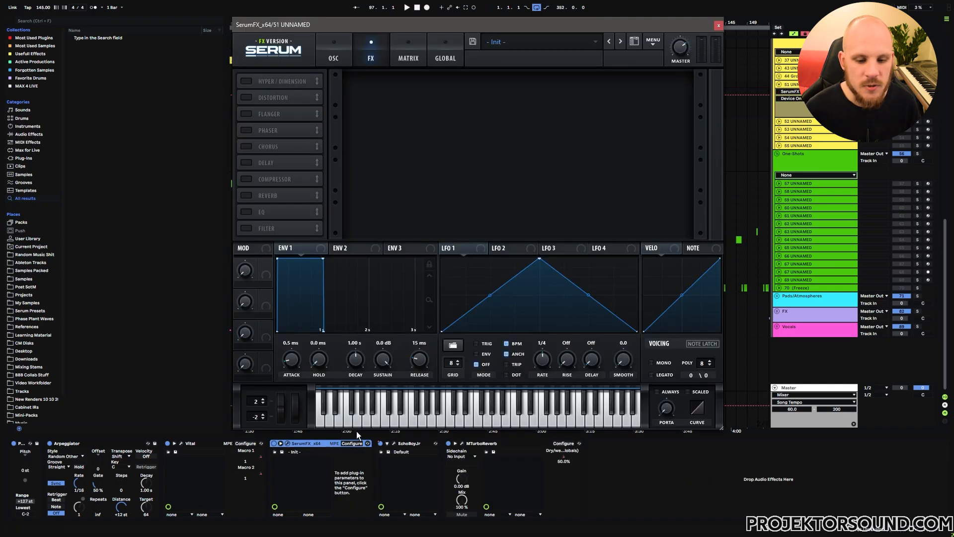
left_click(246, 228)
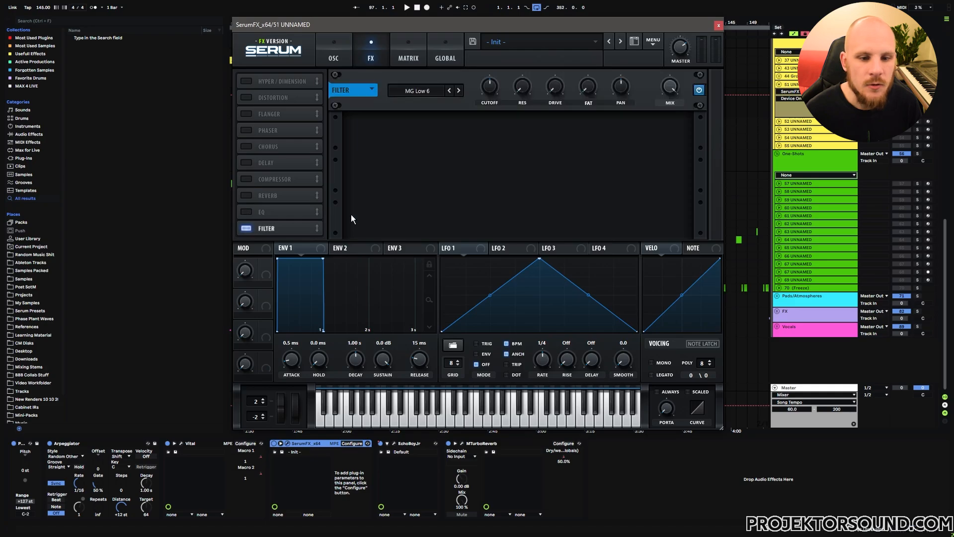
left_click(423, 91)
mouse_move(419, 125)
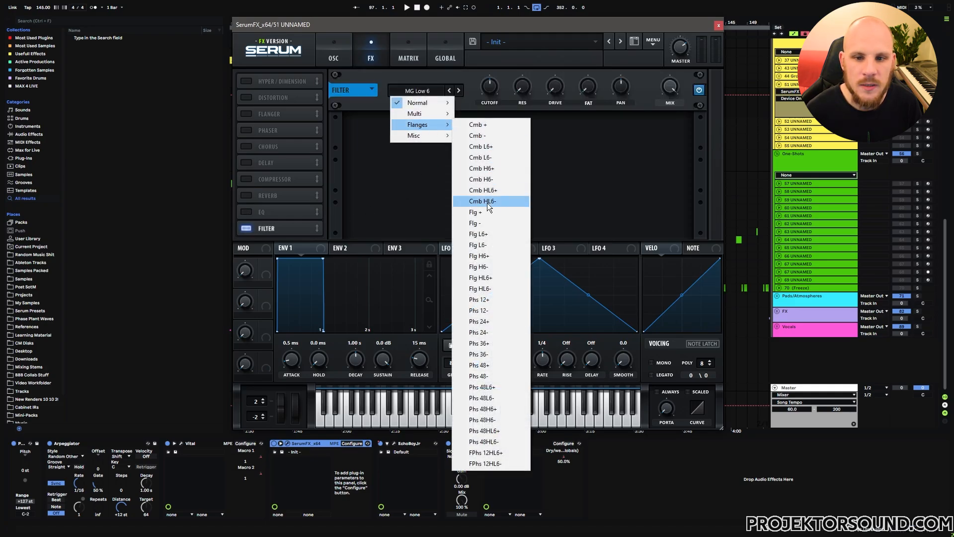
left_click(488, 322)
Adjust the SerumFX filter cutoff, assign Macro 1 to modulate it, and expose Macro 1 for automation
left_click_drag(487, 91, 538, 58)
left_click_drag(554, 89, 566, 61)
left_click_drag(487, 86, 487, 88)
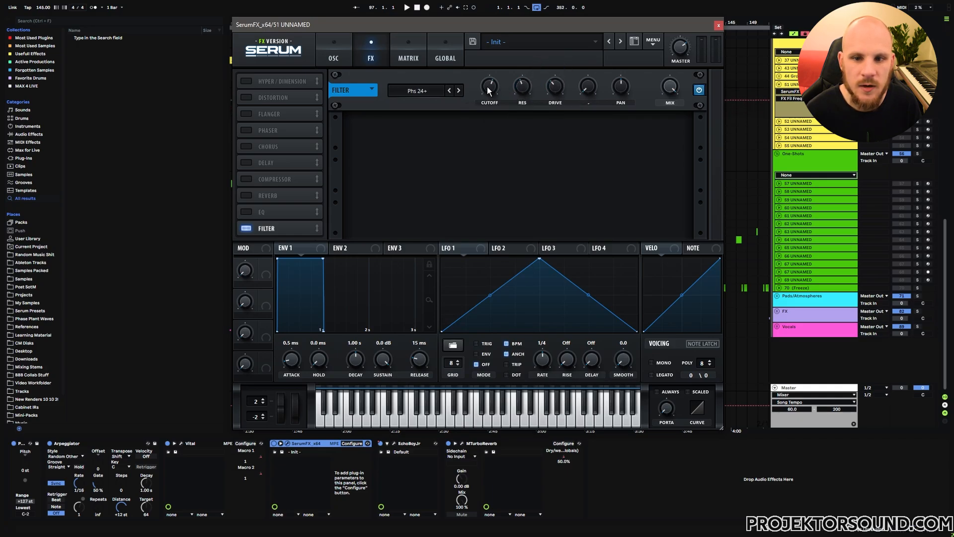
left_click_drag(264, 268, 489, 89)
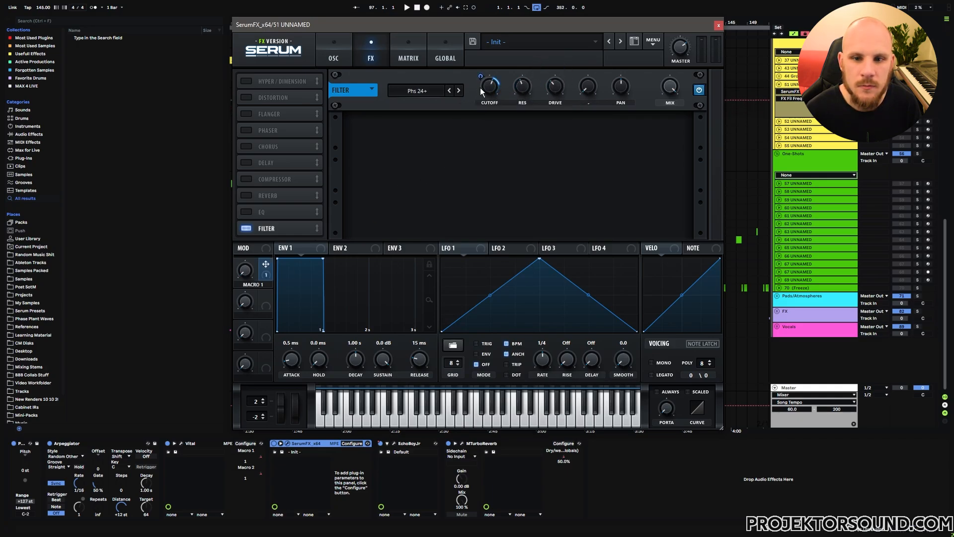
left_click(242, 273)
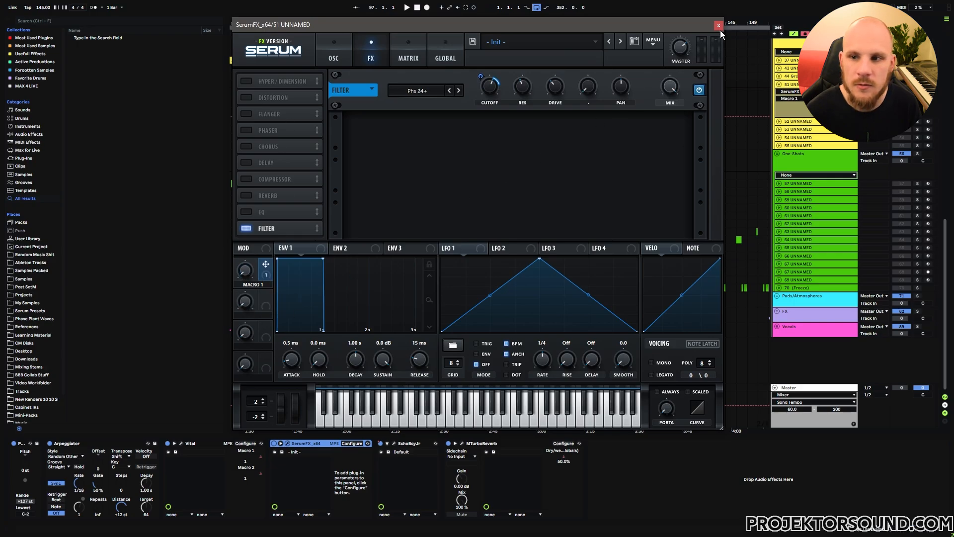
left_click(719, 25)
Draw SerumFX Macro 1 automation on track 51 that rises and falls twice between bars 81 and 97, and audition it from bar 81
left_click(381, 117)
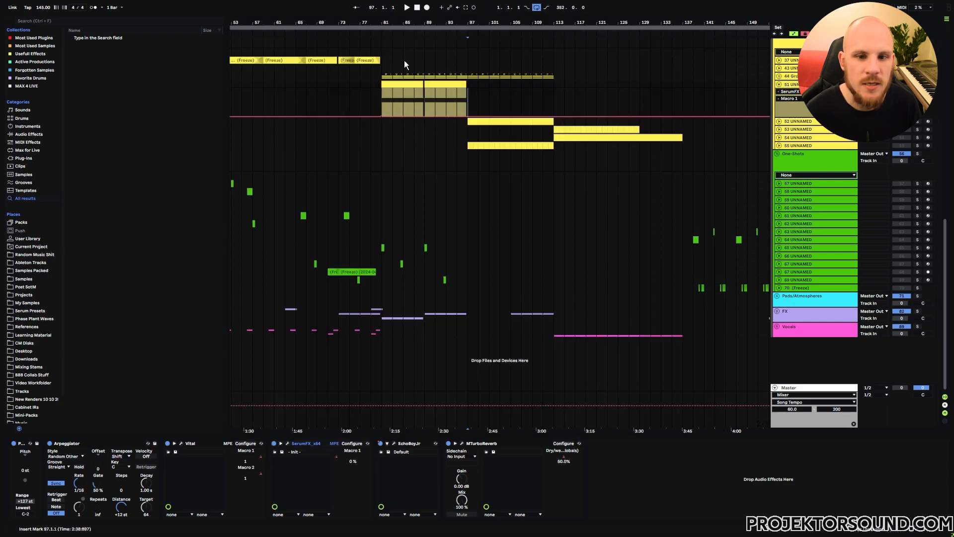
left_click_drag(413, 22, 401, 73)
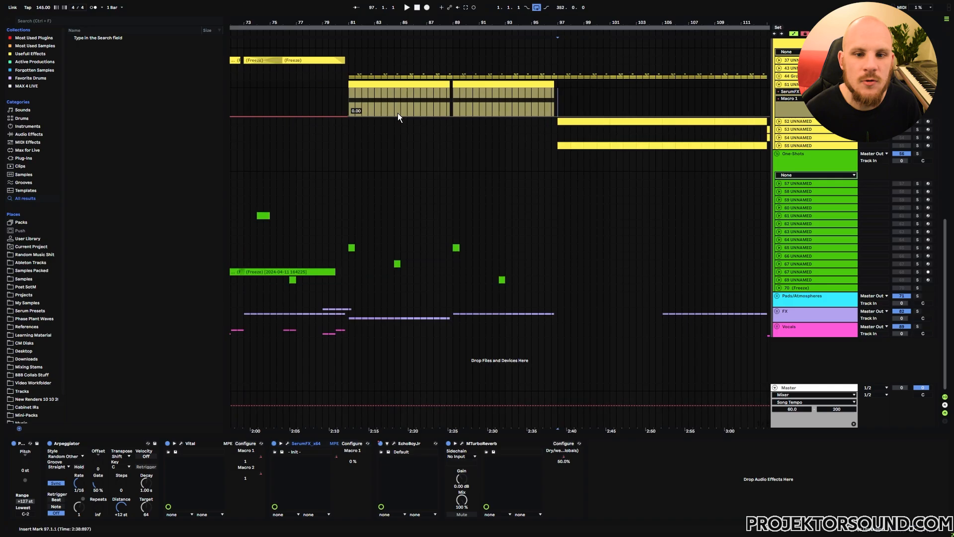
left_click_drag(400, 116, 550, 115)
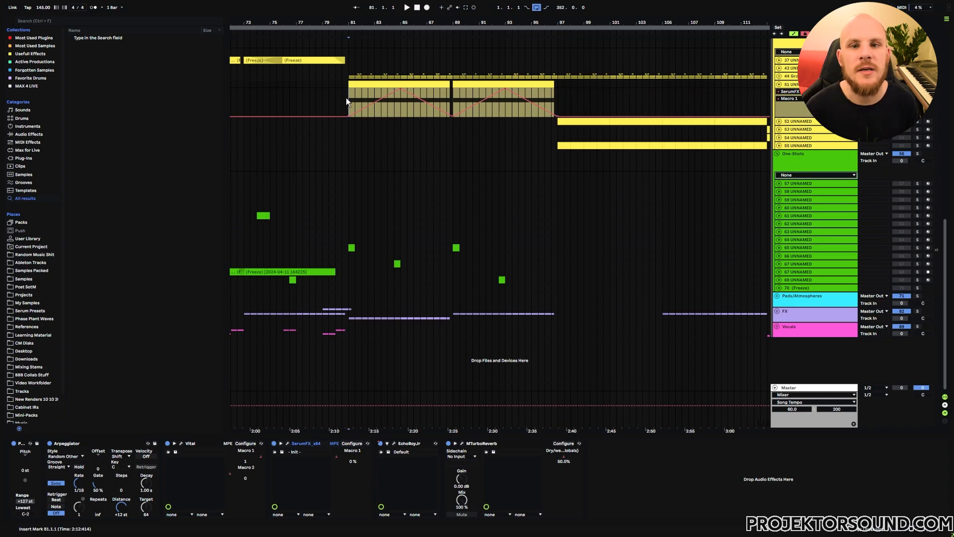
key("space")
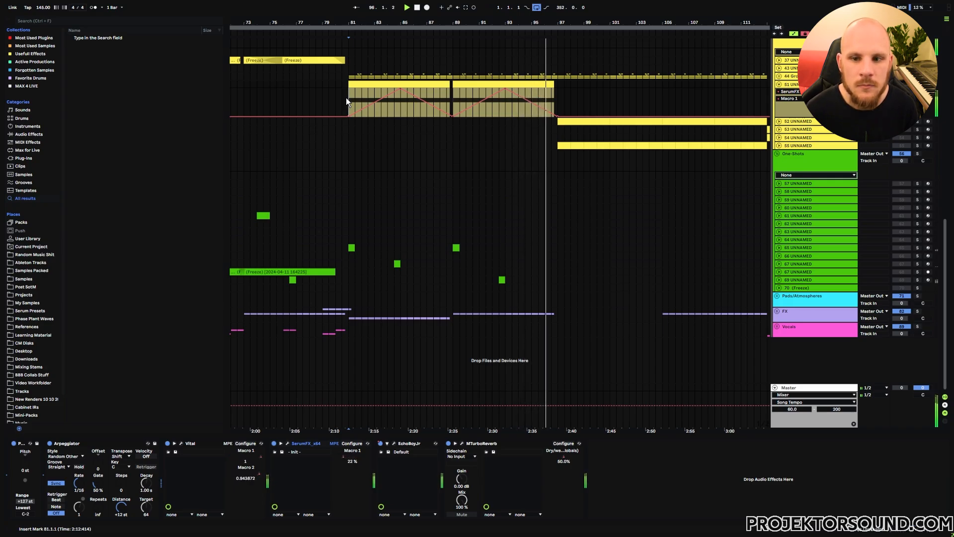
key("space")
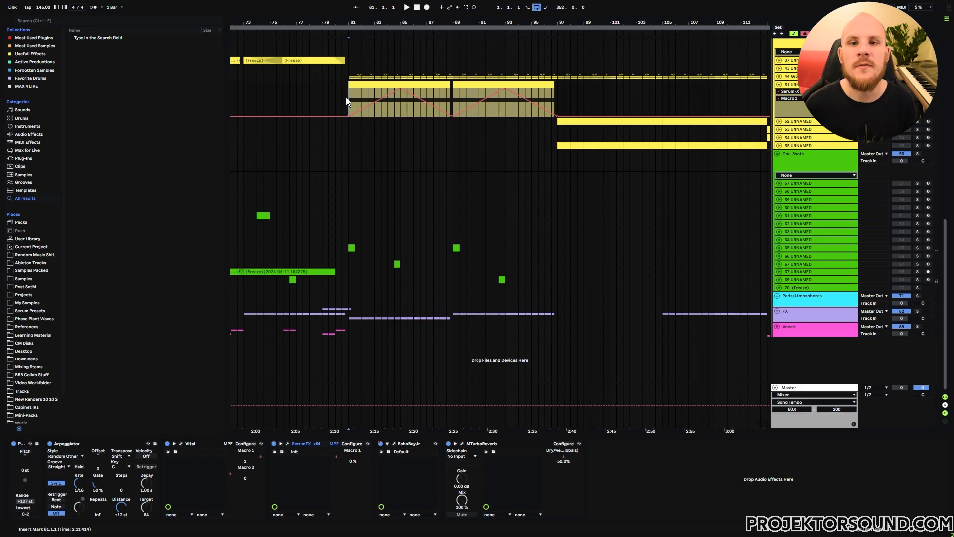
Survey the arrangement, examining the later Vocals section and the Pads/Atmospheres clips from bar 1 to 33
scroll(356, 210, "down", 5)
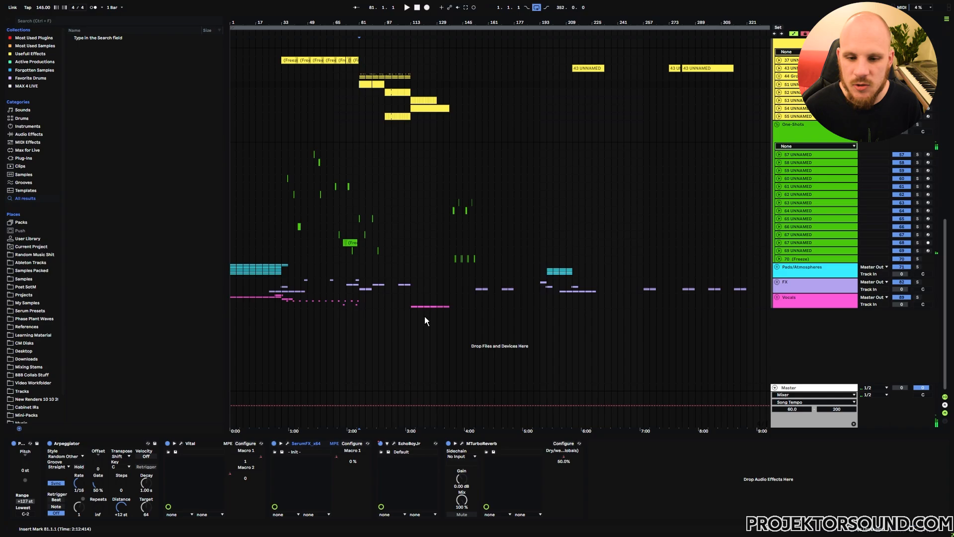
left_click_drag(412, 303, 456, 303)
left_click(280, 272)
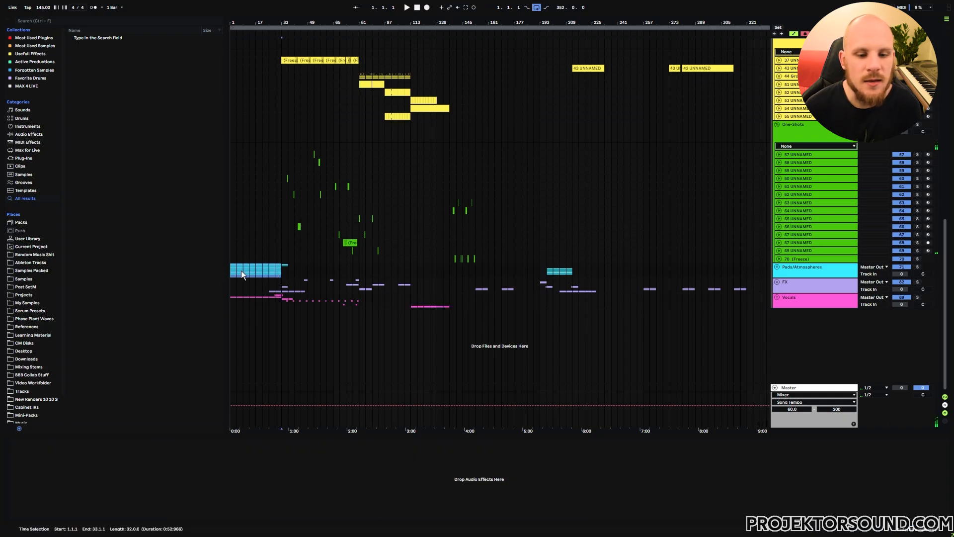
scroll(258, 269, "up", 5)
scroll(249, 237, "up", 7)
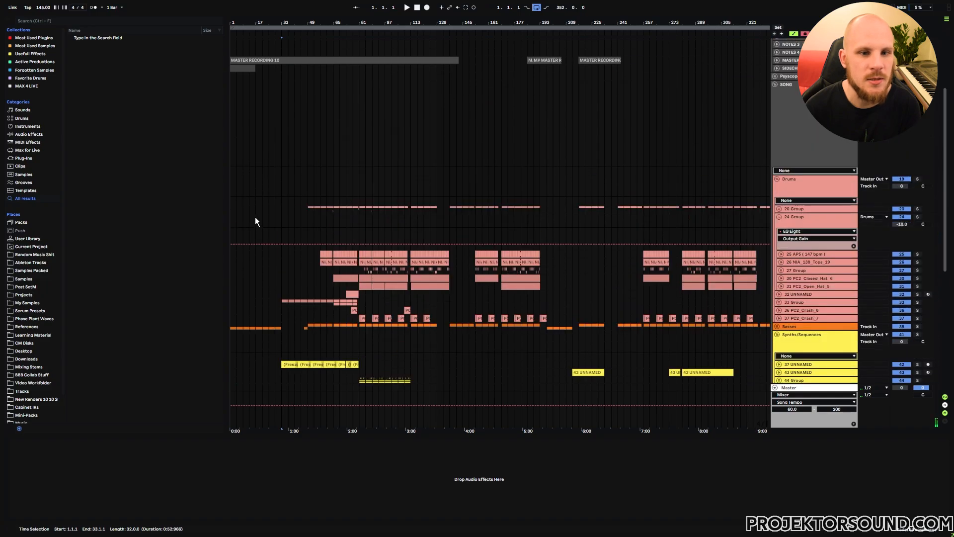
scroll(270, 188, "down", 12)
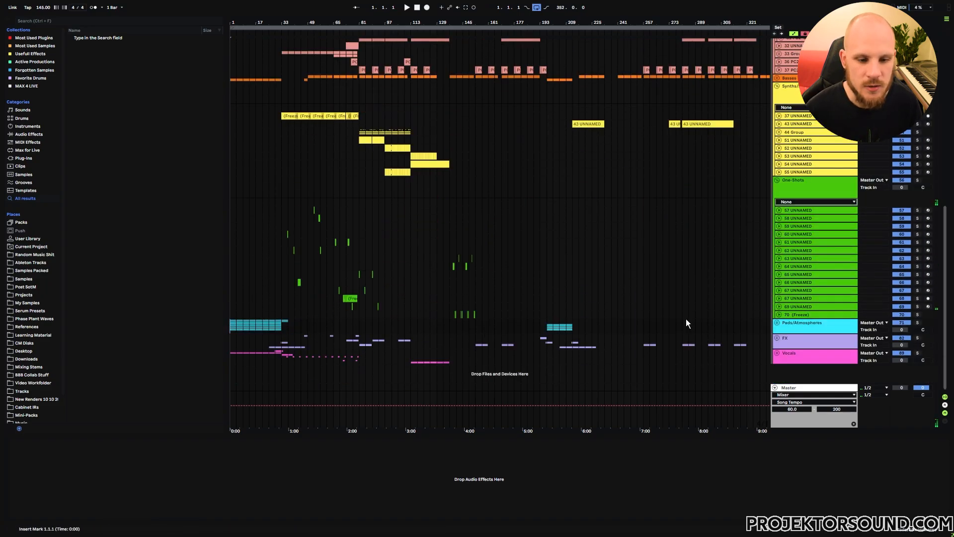
Solo the Pads/Atmospheres group, play it from bar 1 to 33, and examine its clips by selecting parts of that section
left_click(917, 323)
key("space")
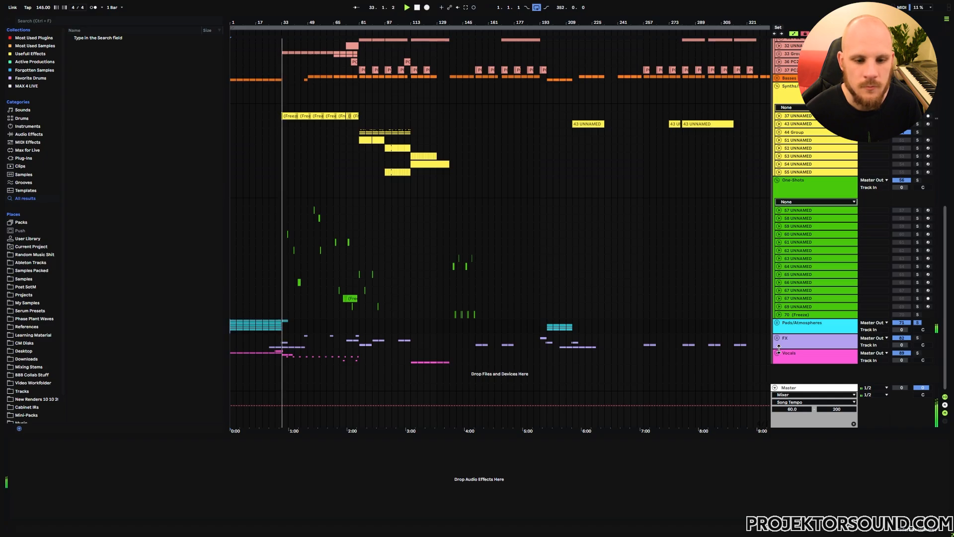
left_click(284, 326)
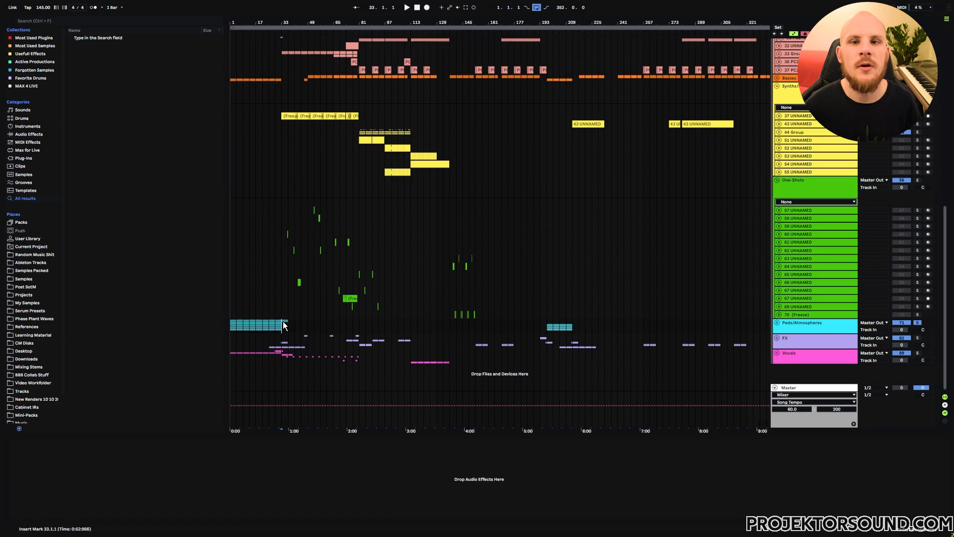
left_click_drag(253, 326, 279, 327)
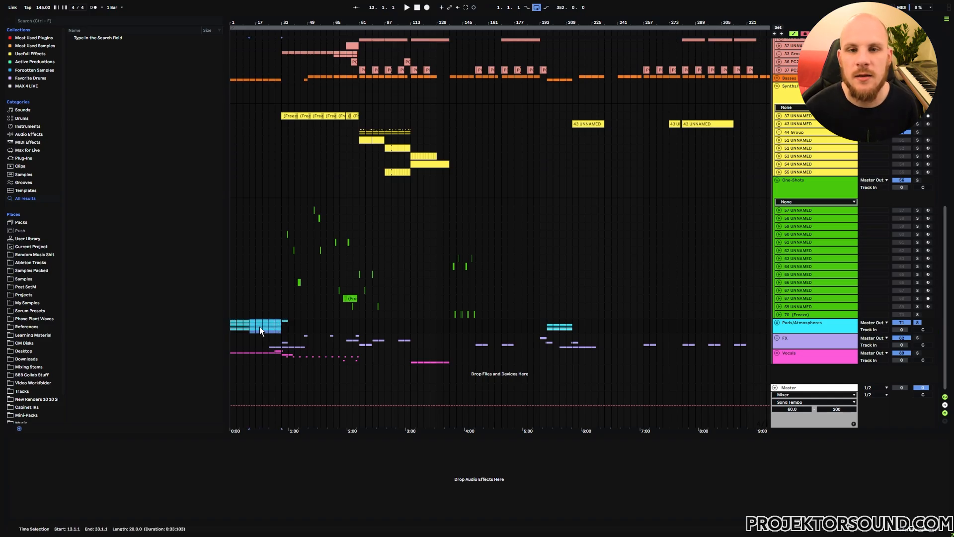
left_click(284, 324)
left_click(281, 323)
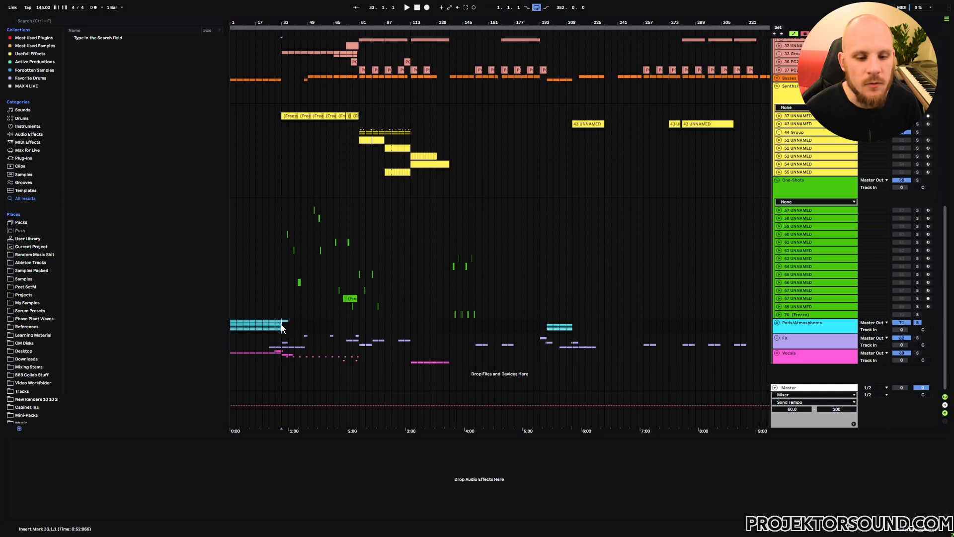
left_click_drag(231, 320, 278, 323)
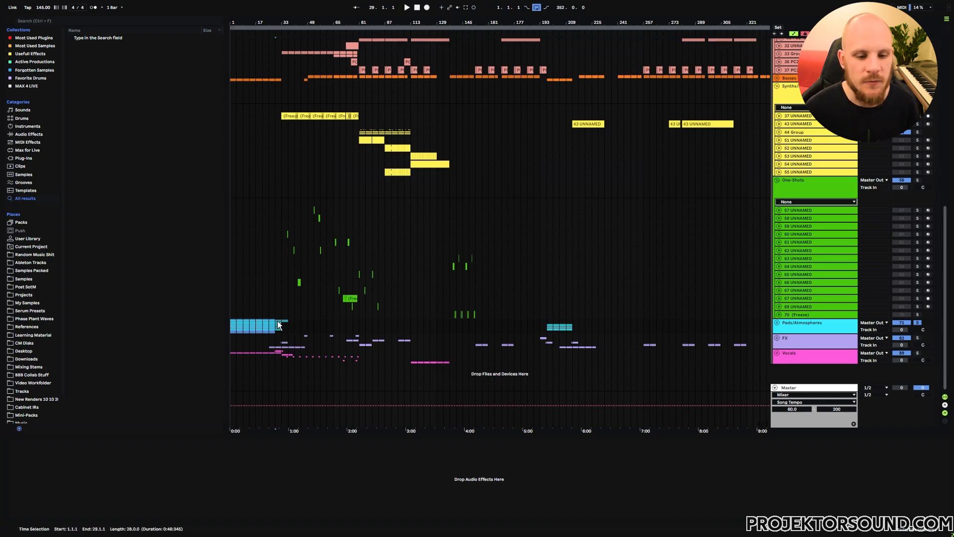
Unfold the Pads/Atmospheres group and its Omnisphere track, solo that track, and play it from bar 1
left_click(777, 323)
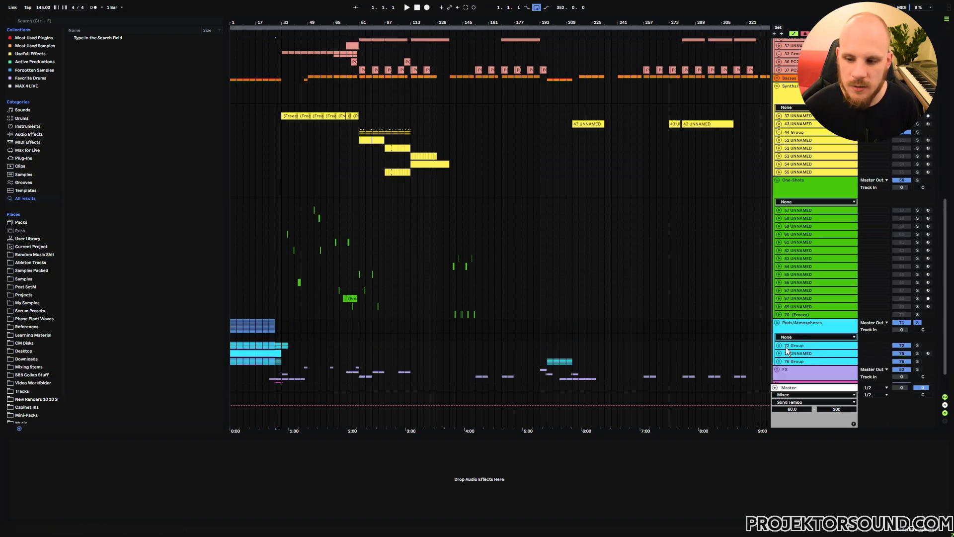
left_click(832, 354)
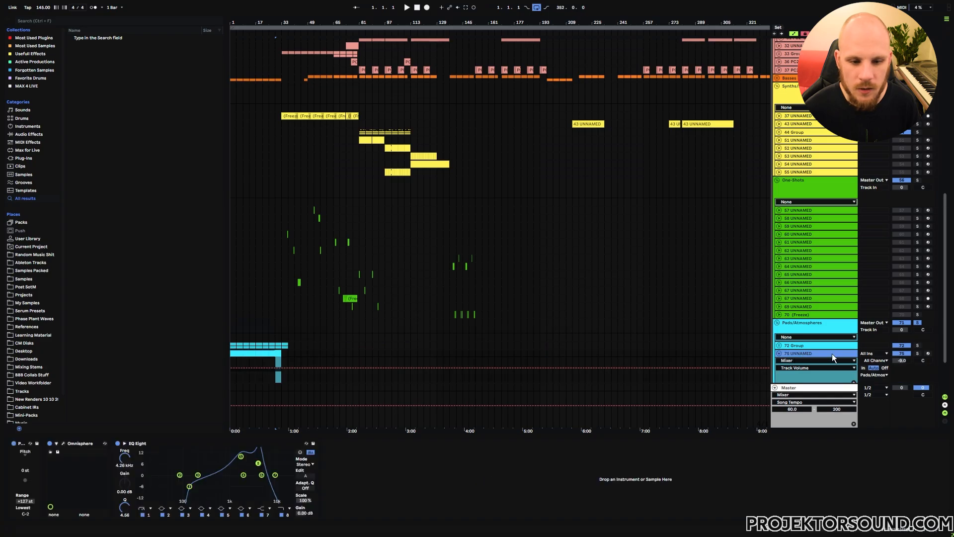
left_click(917, 354)
left_click(232, 380)
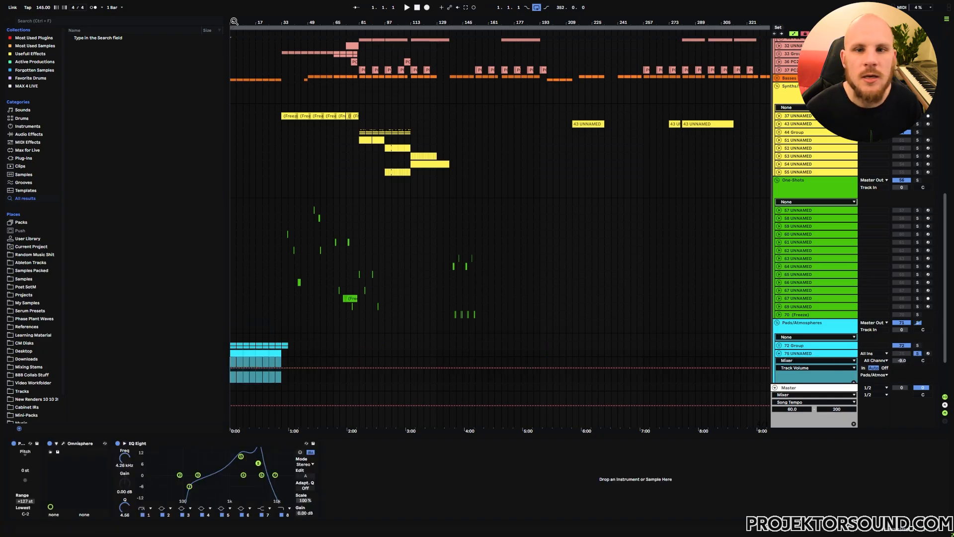
scroll(232, 379, "up", 12)
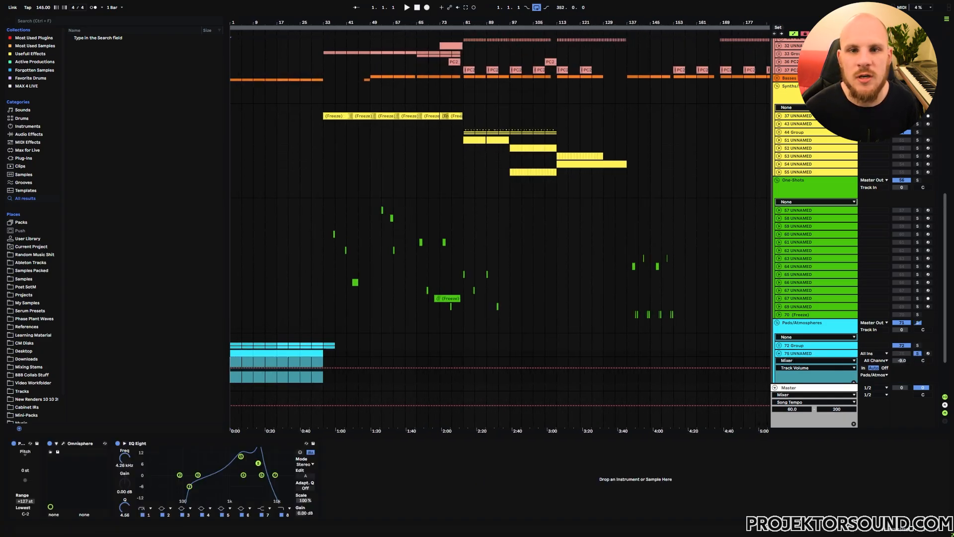
scroll(327, 378, "up", 4)
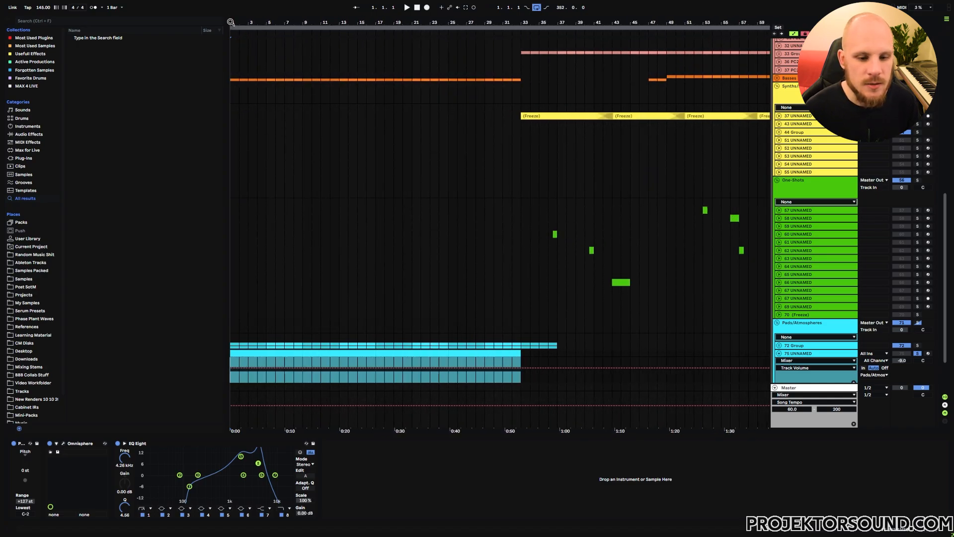
key("space")
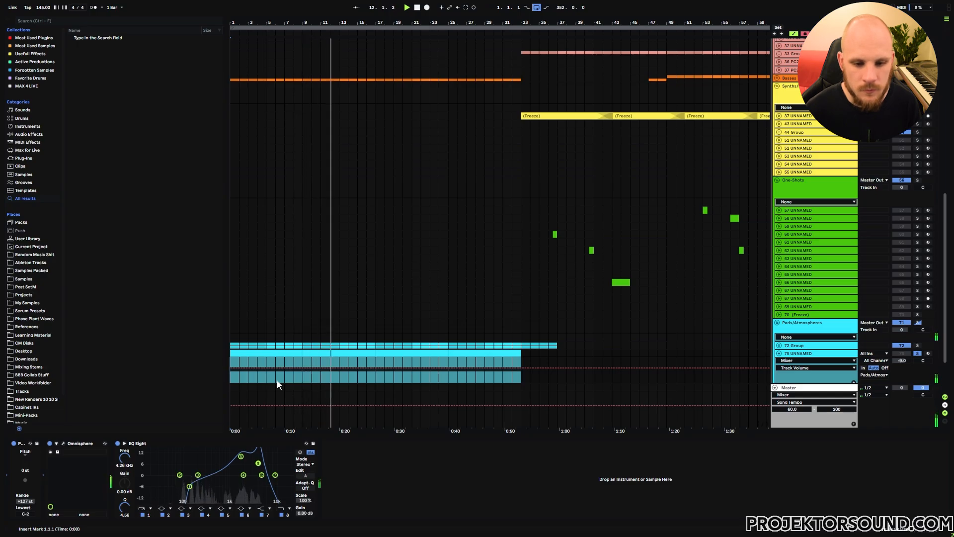
Examine the spacing of the One-Shots clips between bars 33 and 49
left_click(780, 353)
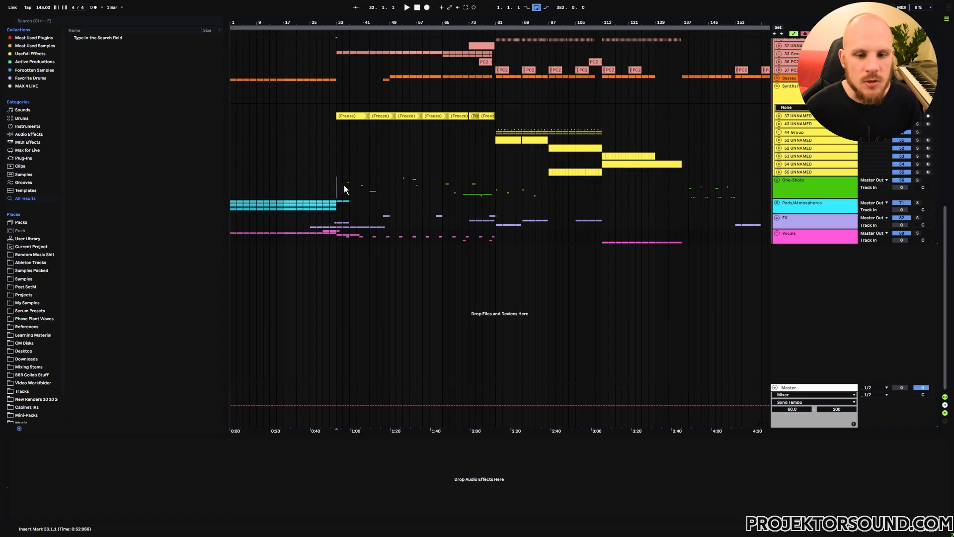
left_click_drag(343, 185, 383, 190)
left_click(378, 193)
left_click(344, 190)
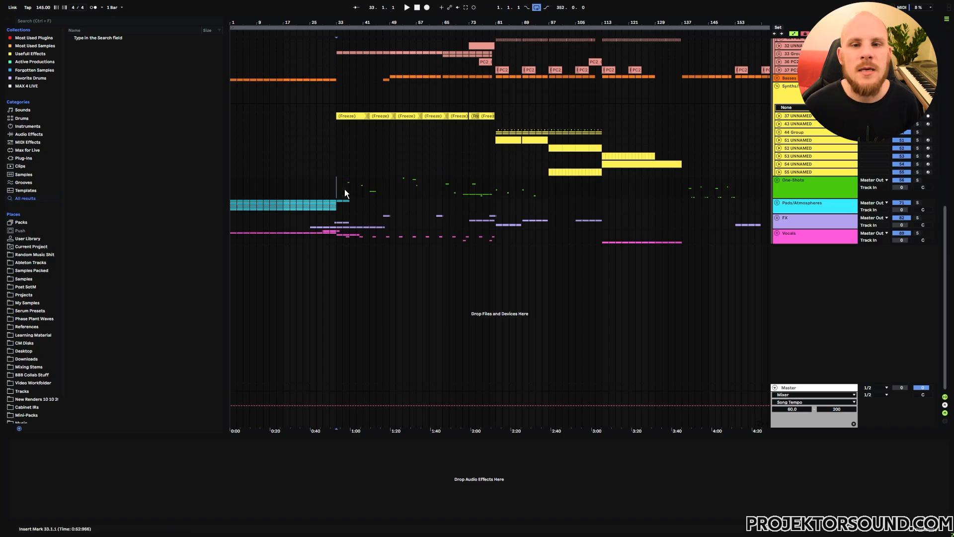
left_click(365, 186)
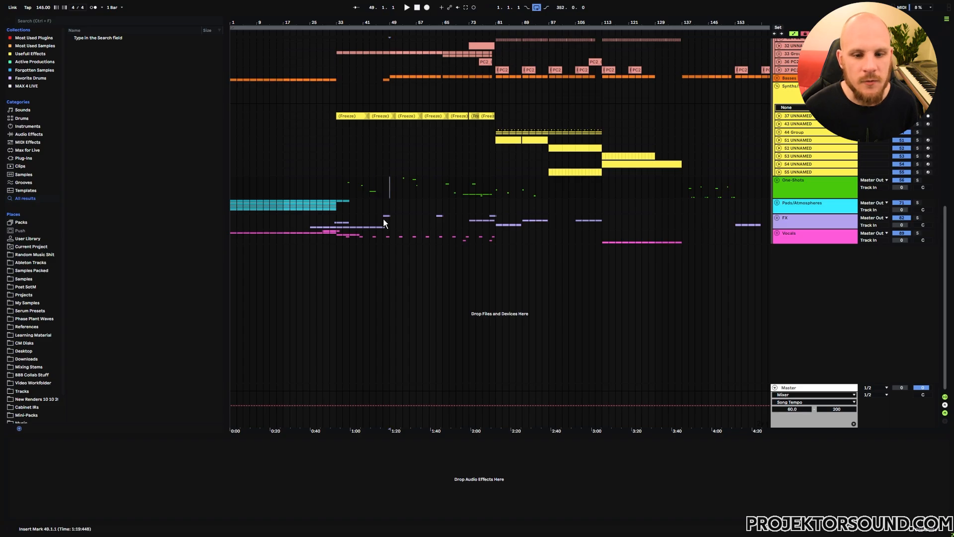
Compare the placement of the Vocals, One-Shots and FX clips between bars 33 and 49 by selecting individual hits
left_click_drag(383, 219, 338, 239)
left_click(383, 235)
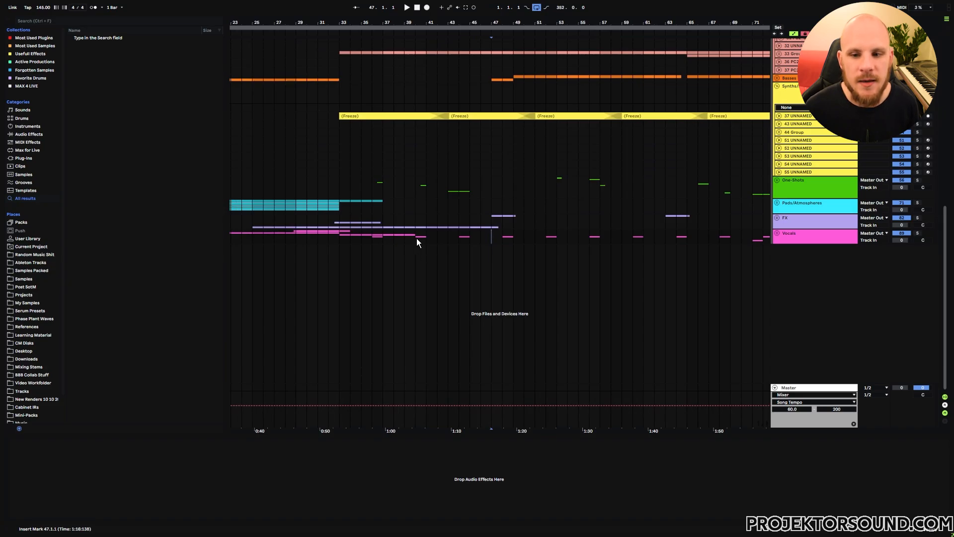
left_click_drag(417, 237, 422, 237)
left_click(416, 188)
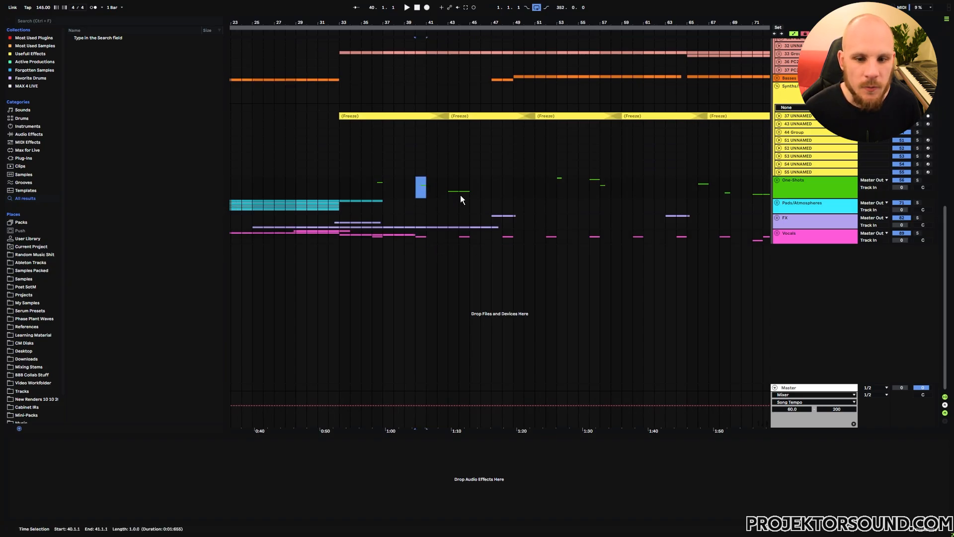
left_click_drag(453, 191, 466, 194)
left_click_drag(461, 237, 466, 236)
left_click_drag(508, 212, 511, 217)
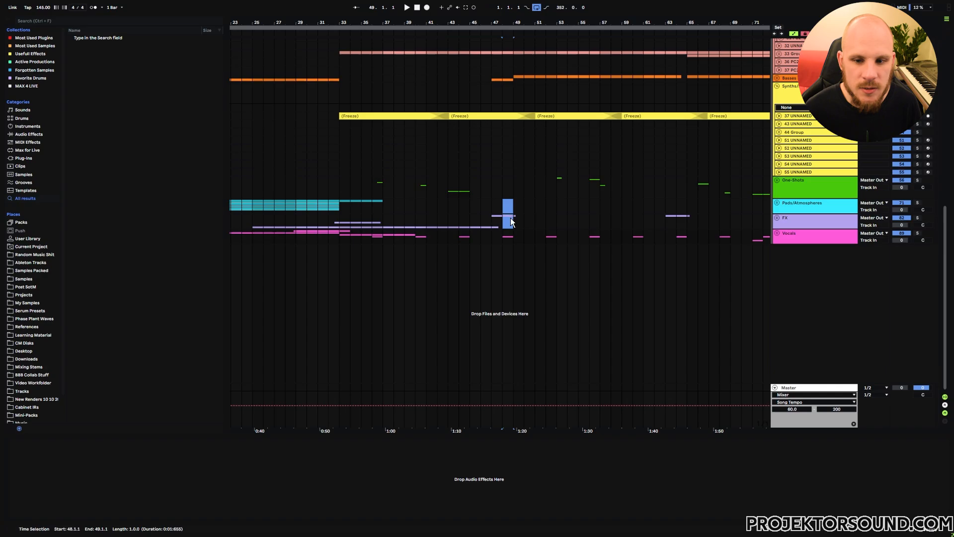
Examine how the One-Shots and Vocals clips line up from bar 56 to bar 81
left_click_drag(592, 177, 606, 235)
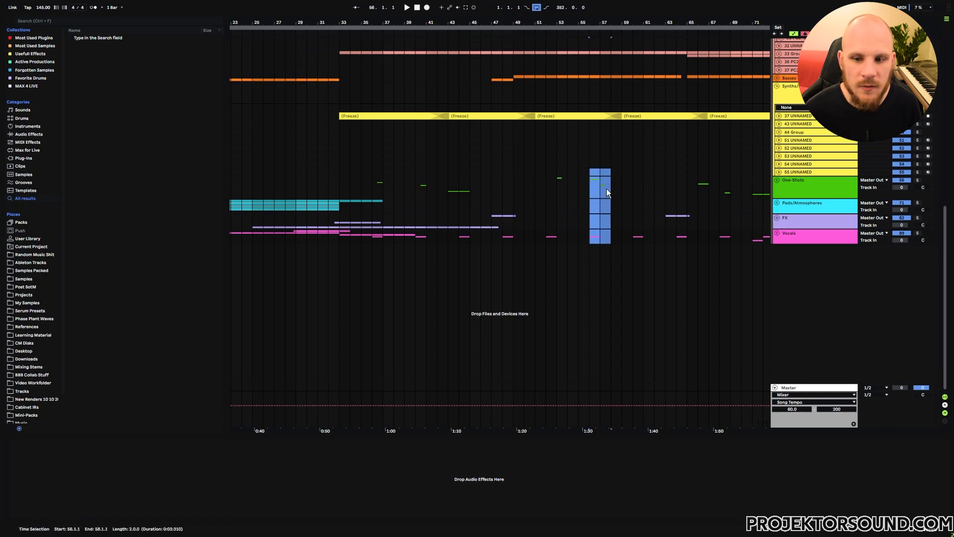
left_click(591, 186)
scroll(591, 186, "right", 5)
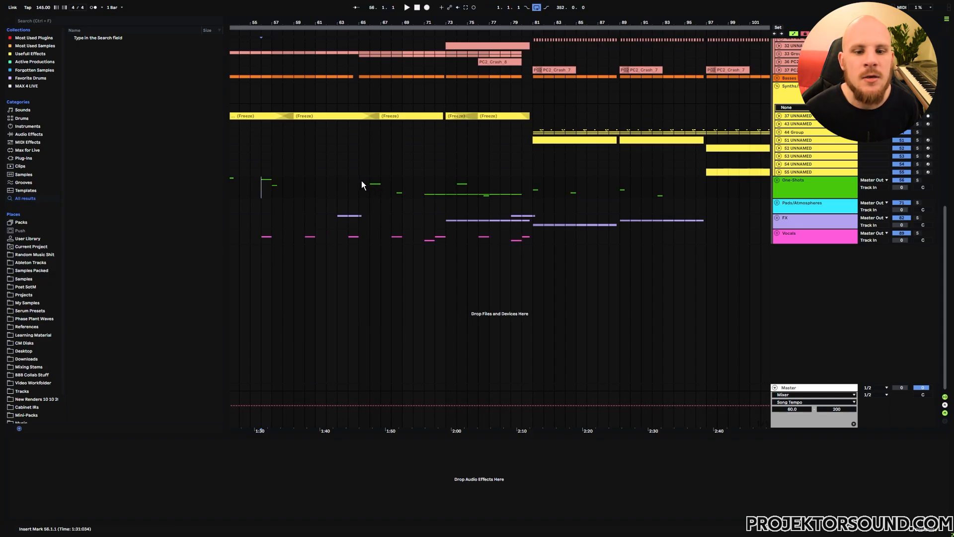
left_click_drag(361, 180, 532, 236)
left_click(530, 240)
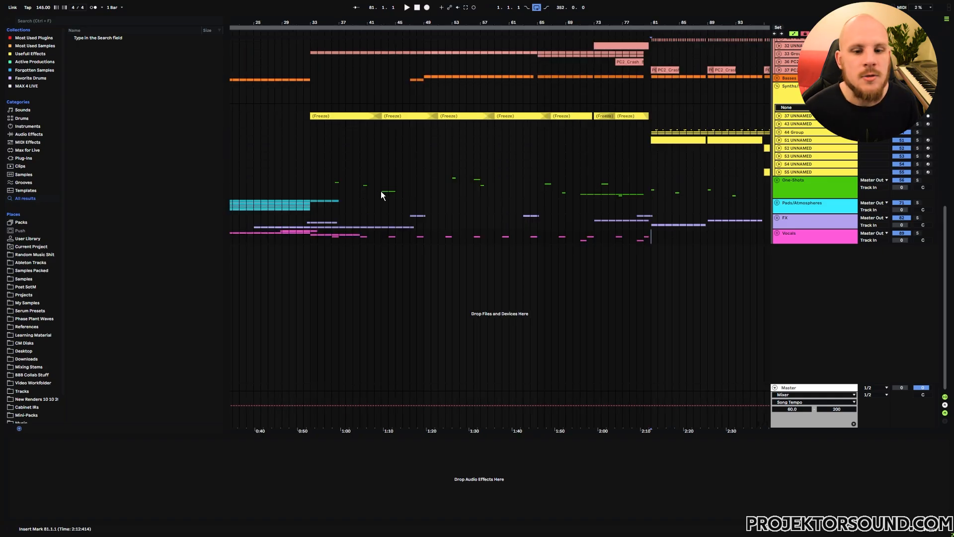
Compare the One-Shots clip at bars 43 to 45 with the Vocals clip at bar 48
left_click_drag(380, 190, 396, 190)
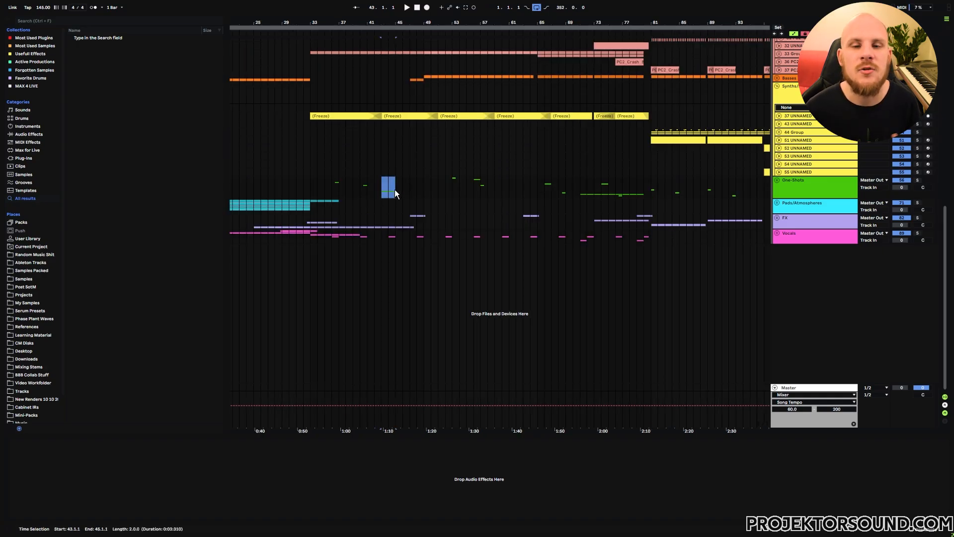
left_click_drag(416, 235, 422, 240)
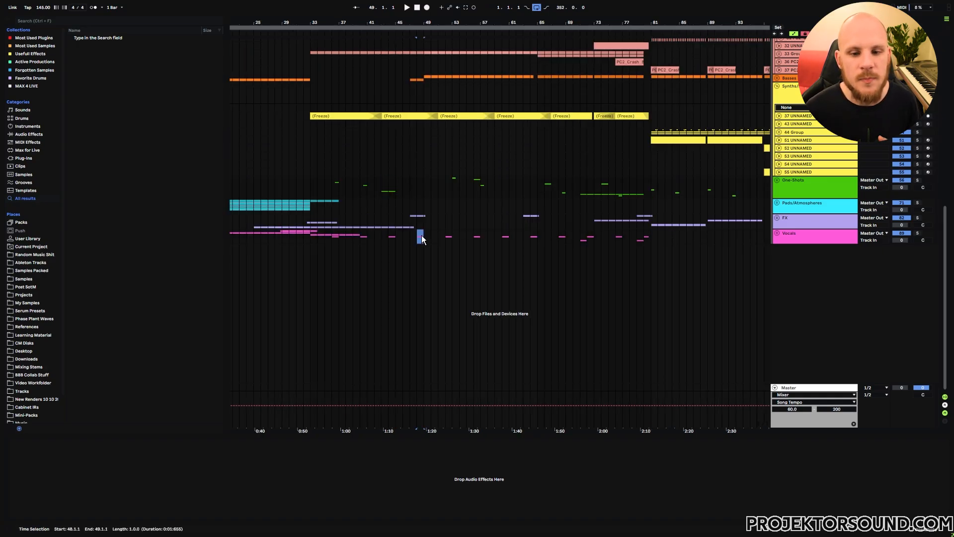
left_click(410, 187)
scroll(403, 184, "up", 4)
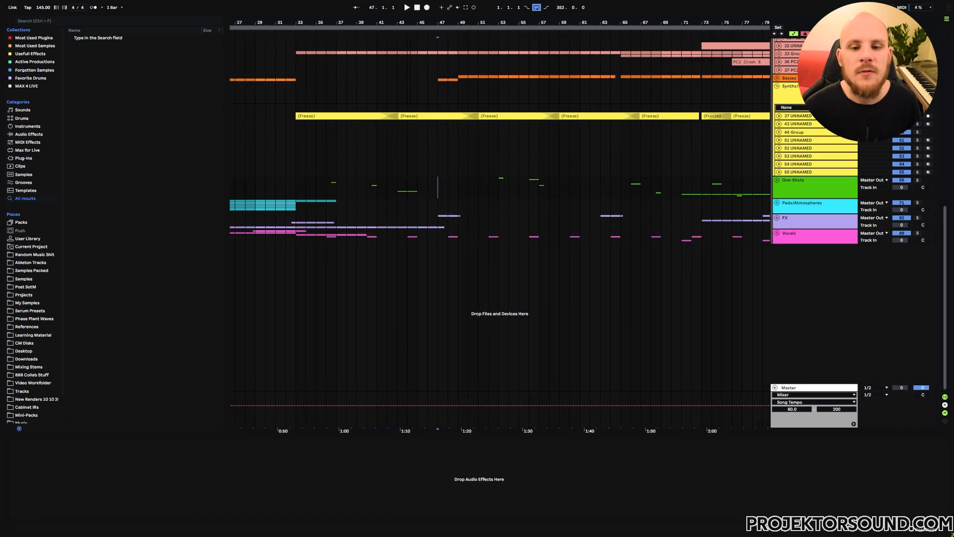
Examine the gaps between the One-Shots clips from bar 33 to 48, marking positions such as bars 35, 39, 43 and 47
left_click(397, 181)
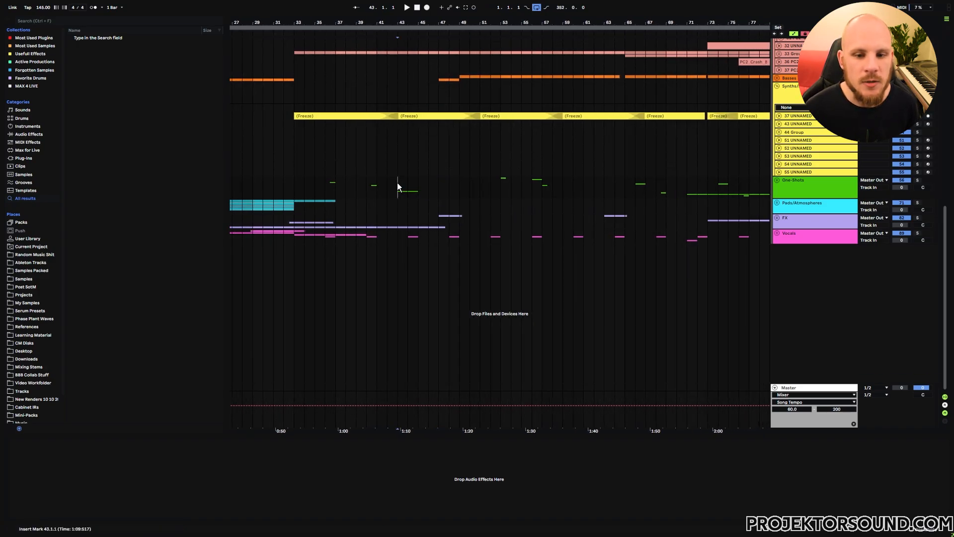
left_click_drag(378, 186, 418, 187)
left_click(418, 187)
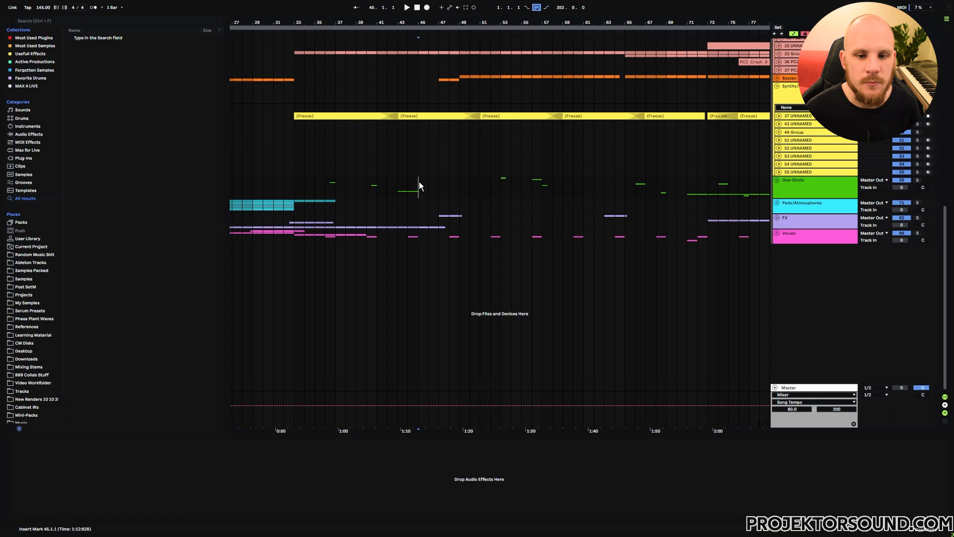
left_click(378, 185)
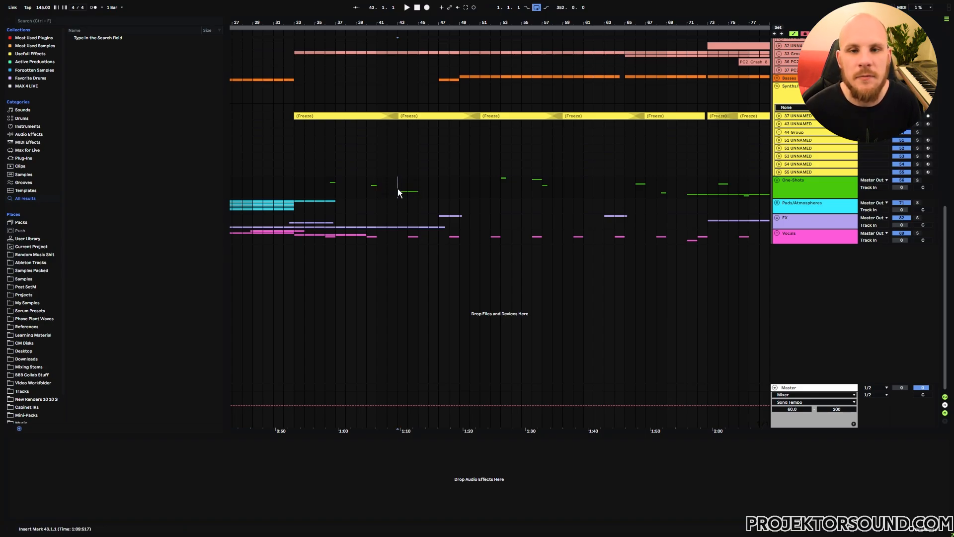
left_click(440, 187)
left_click(357, 187)
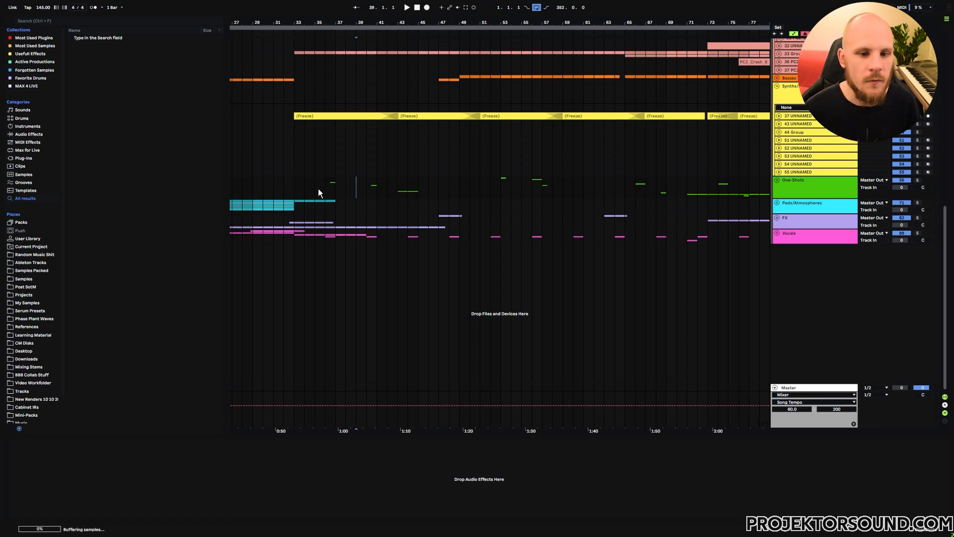
left_click(314, 186)
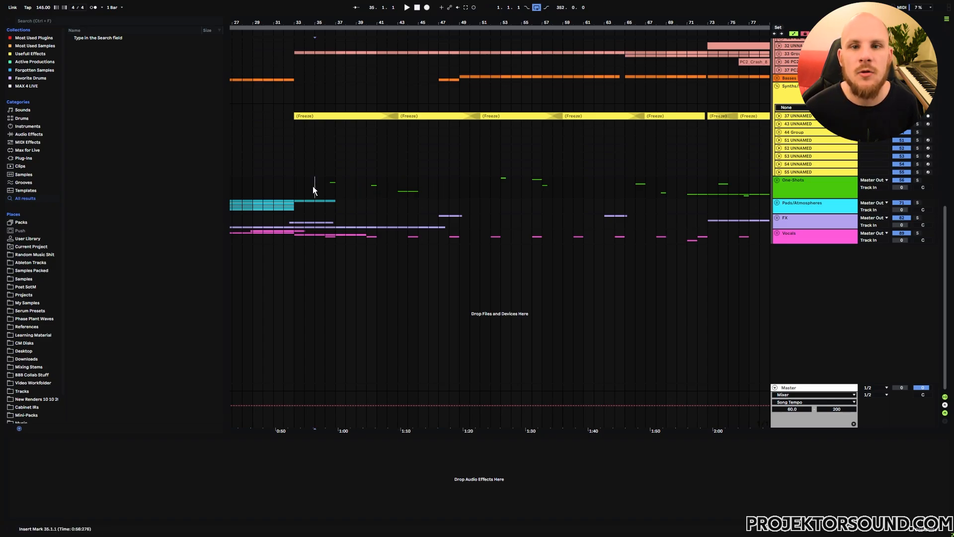
left_click(356, 187)
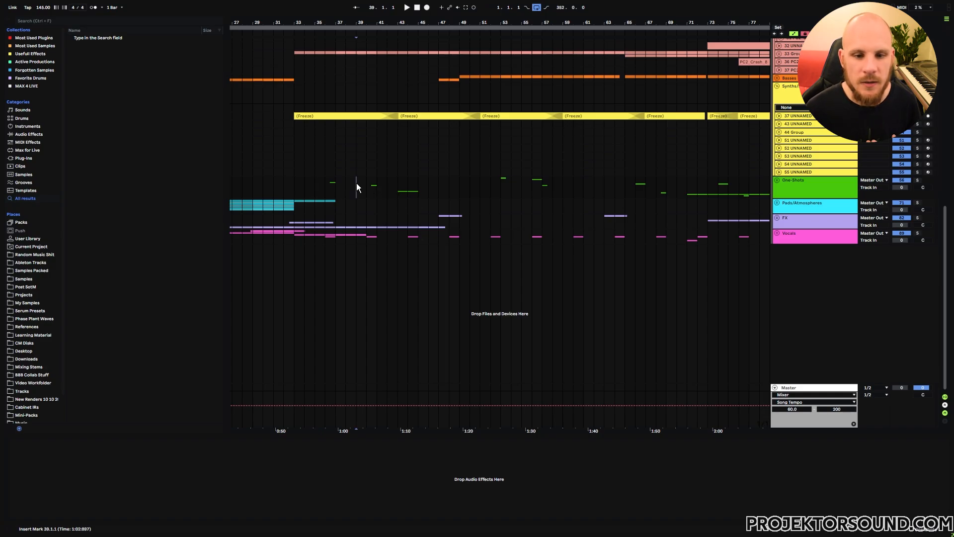
left_click(440, 189)
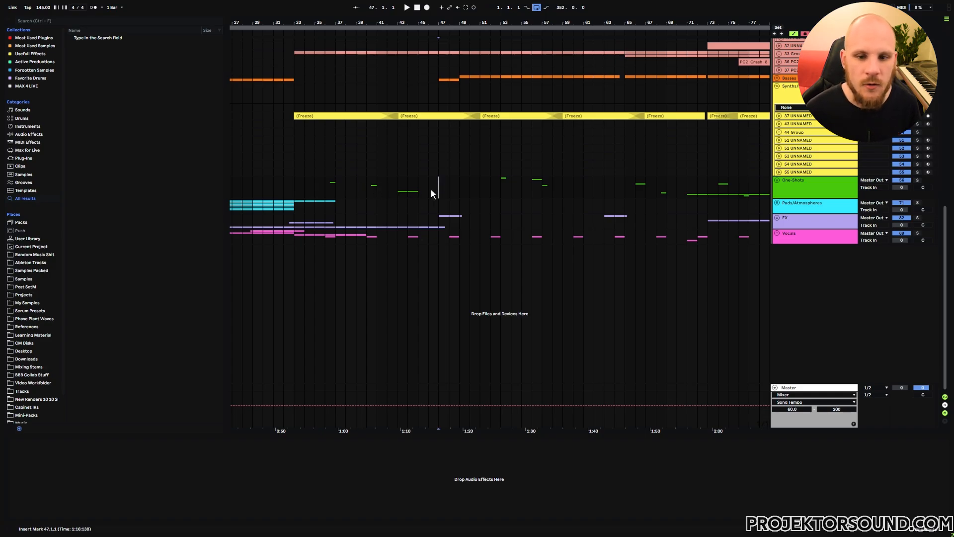
left_click(337, 186)
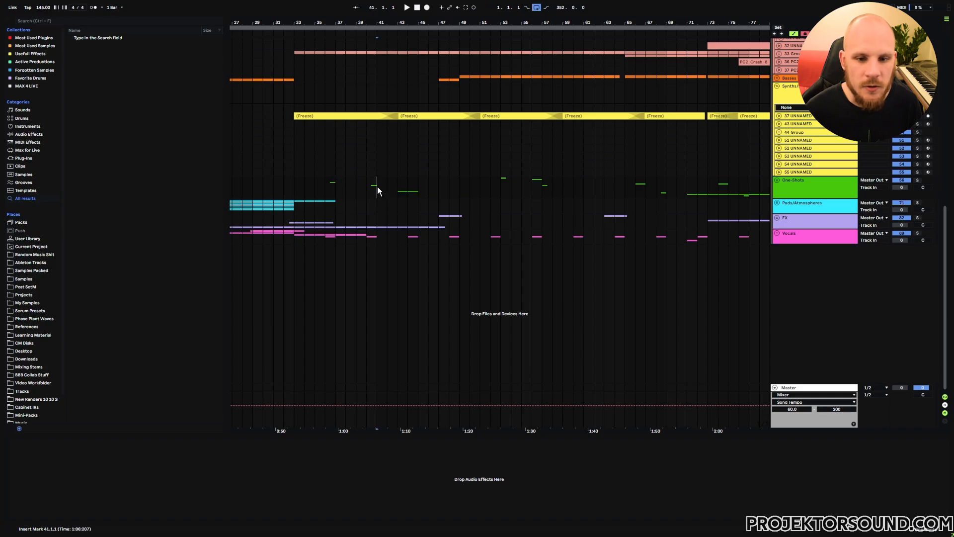
left_click(418, 184)
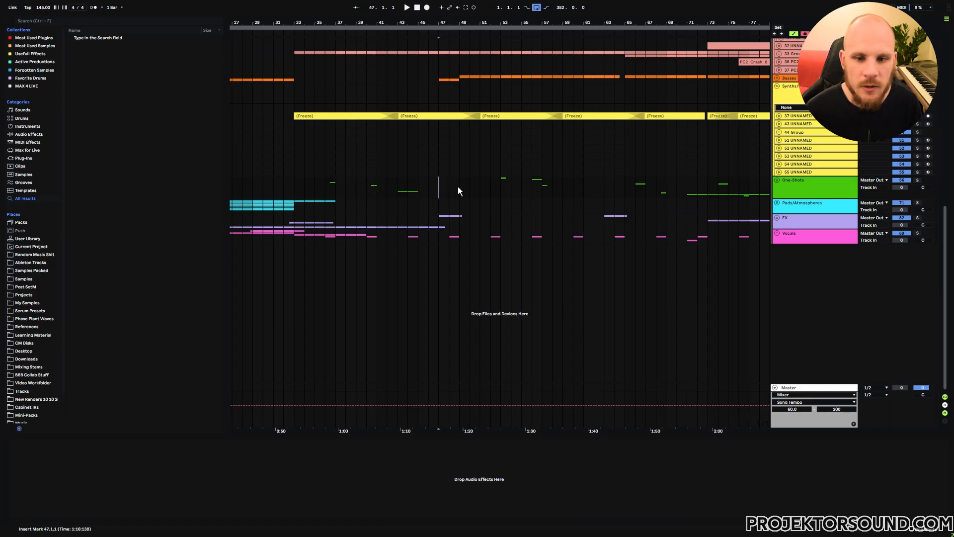
left_click_drag(297, 183, 453, 184)
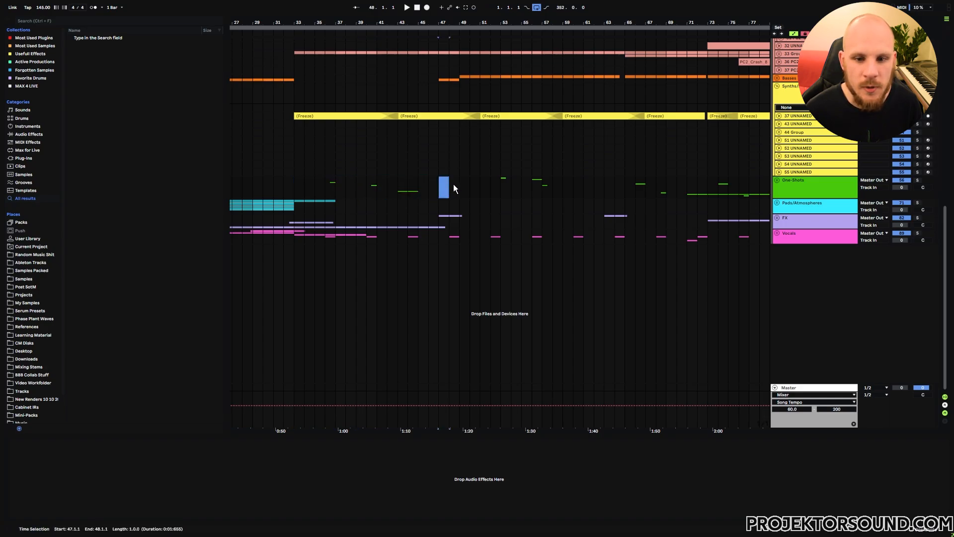
Check the section change at bar 49 in the MARKER track against the clips of the groups below
left_click(458, 185)
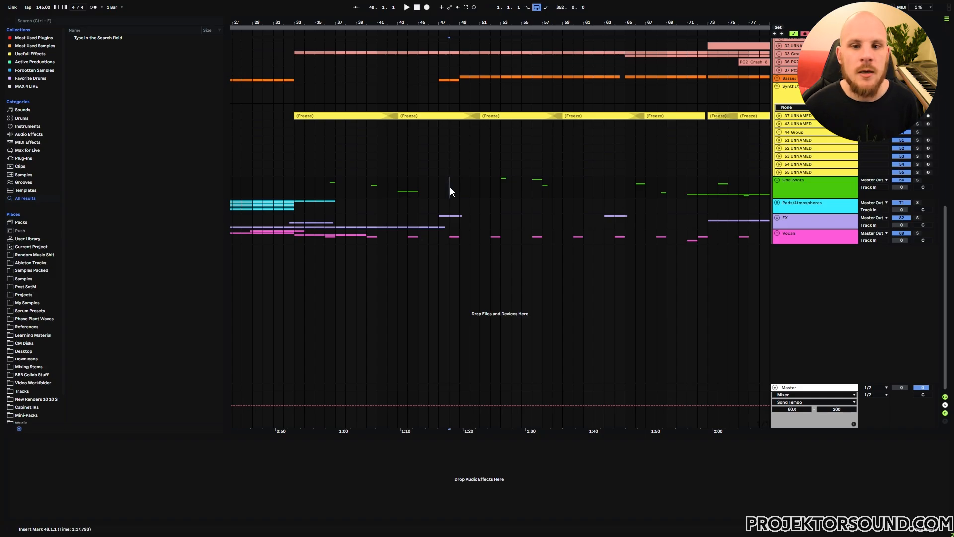
scroll(450, 192, "up", 10)
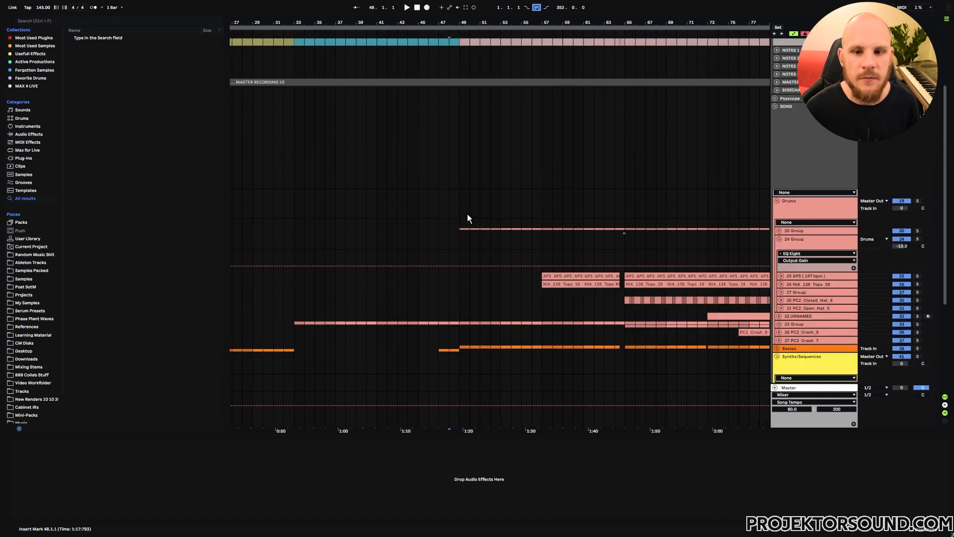
scroll(458, 296, "down", 5)
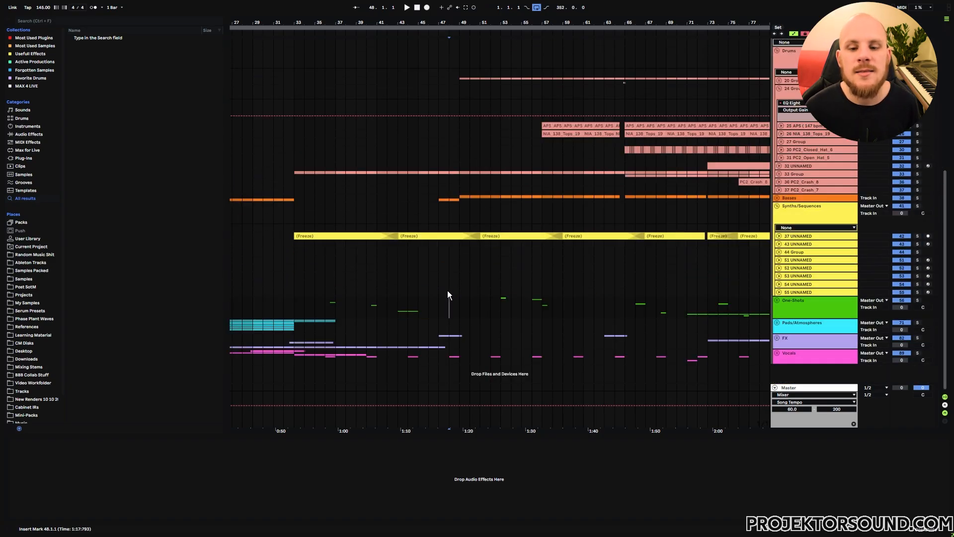
scroll(449, 278, "up", 8)
left_click(467, 107, "shift")
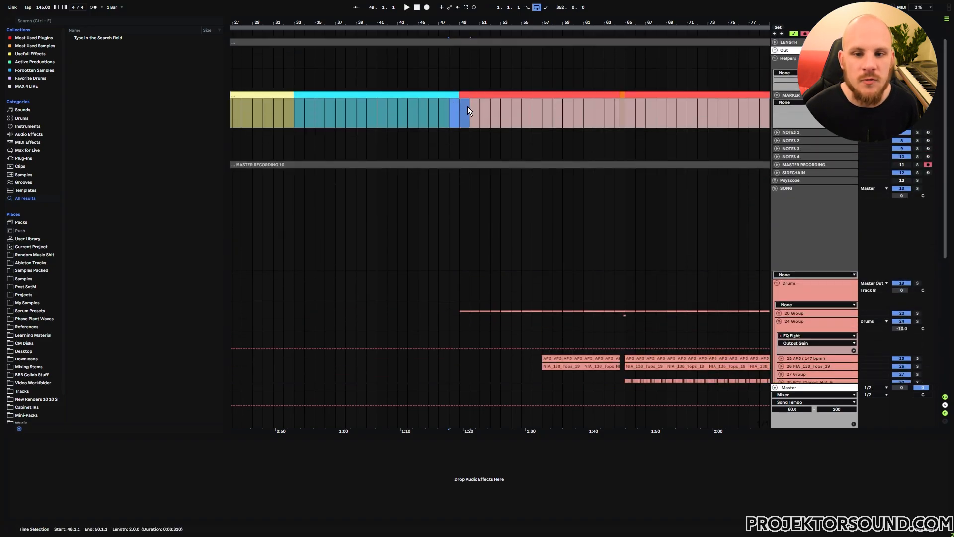
scroll(492, 109, "down", 7)
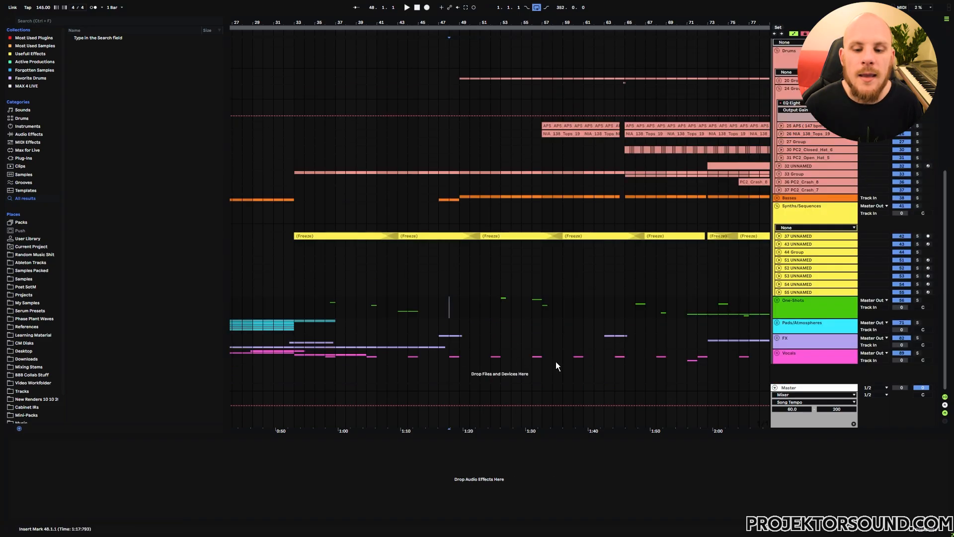
Unfold the Vocals group and its (Freeze) vocal track, solo that track, and play it from bar 48
left_click(777, 353)
scroll(470, 351, "down", 2)
left_click(453, 335)
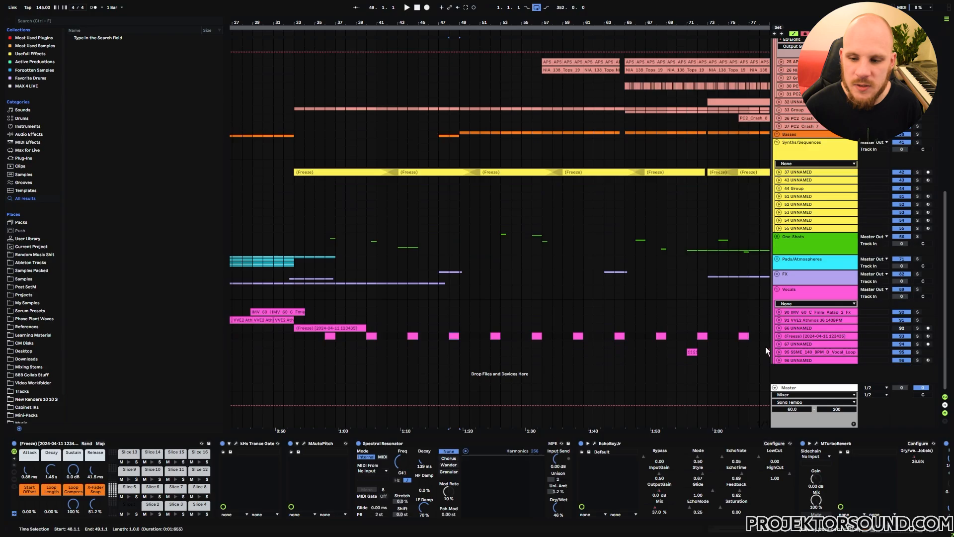
left_click(779, 336)
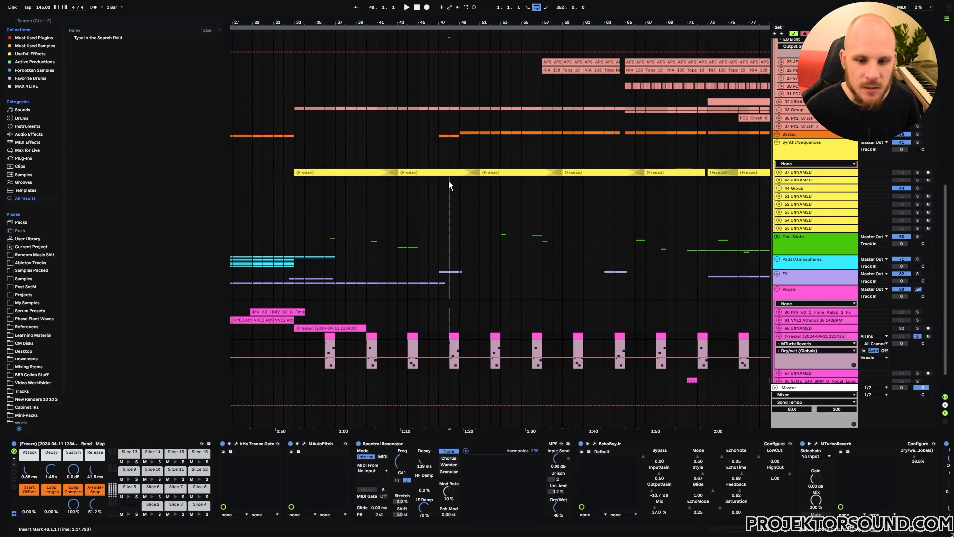
left_click(451, 347)
left_click(463, 231)
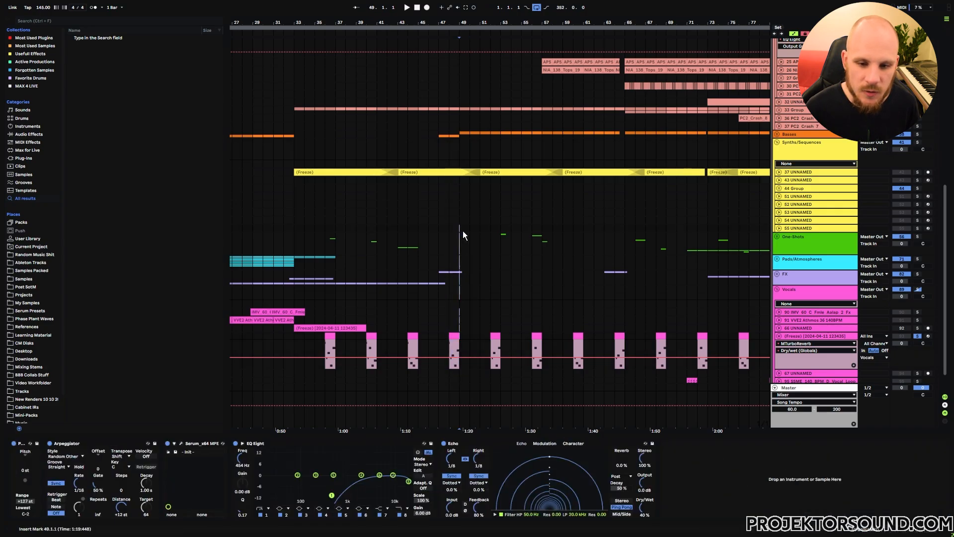
left_click(449, 350)
key("space")
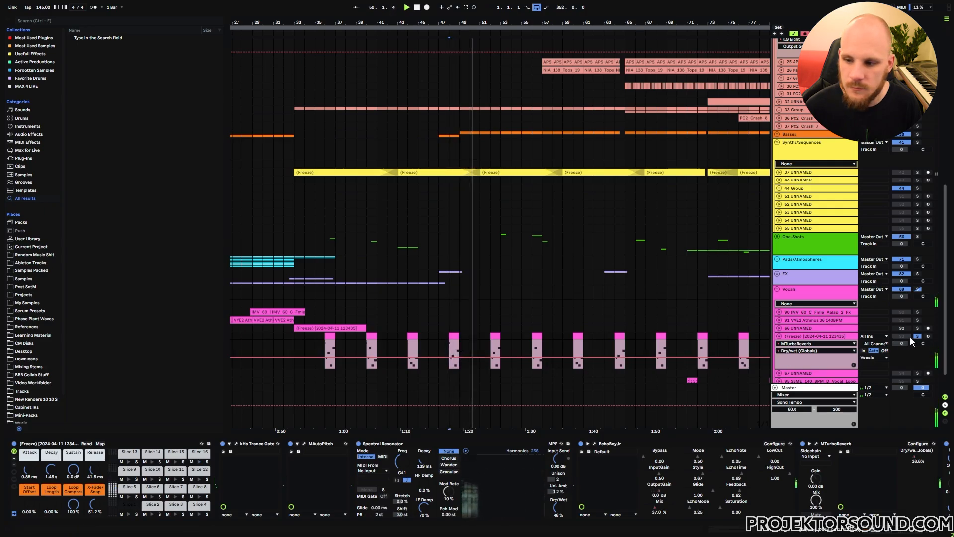
Fold the (Freeze) vocal track and play the full mix from bar 48 without the solo
left_click(778, 336)
key("space")
key("space")
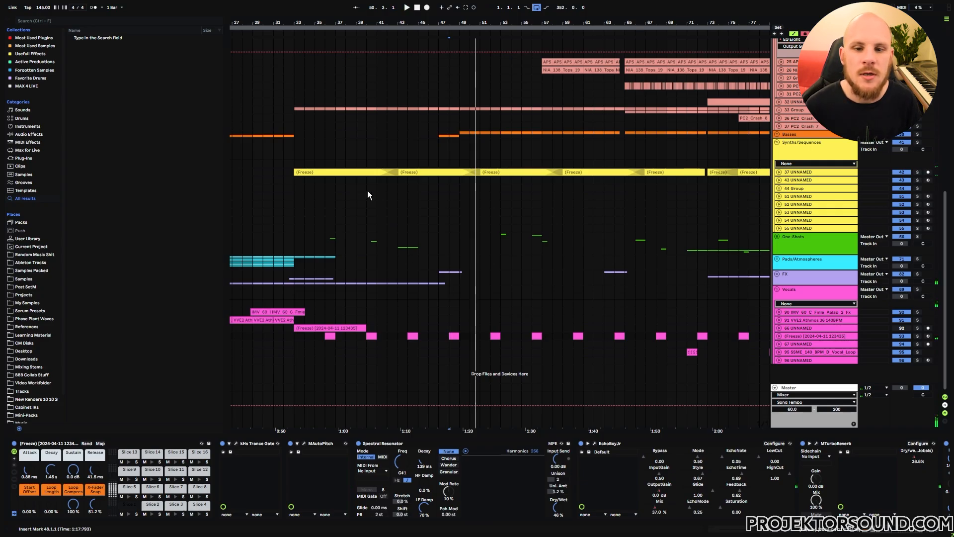
left_click(455, 244)
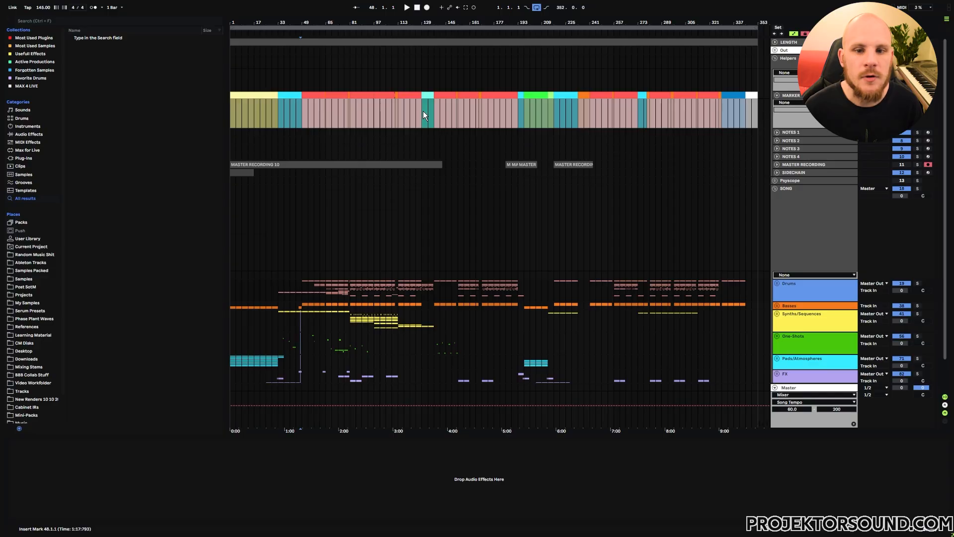
Examine the song sections in the MARKER track by selecting bars 129 to 137, 213 to 217, 169 to 193 and 169 to 217
left_click(428, 112)
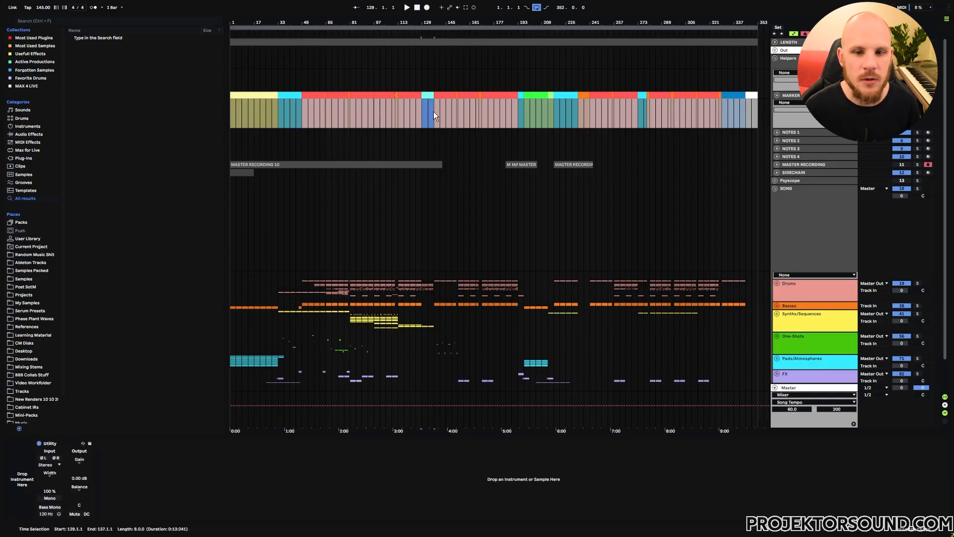
left_click_drag(519, 23, 520, 108)
left_click(395, 109)
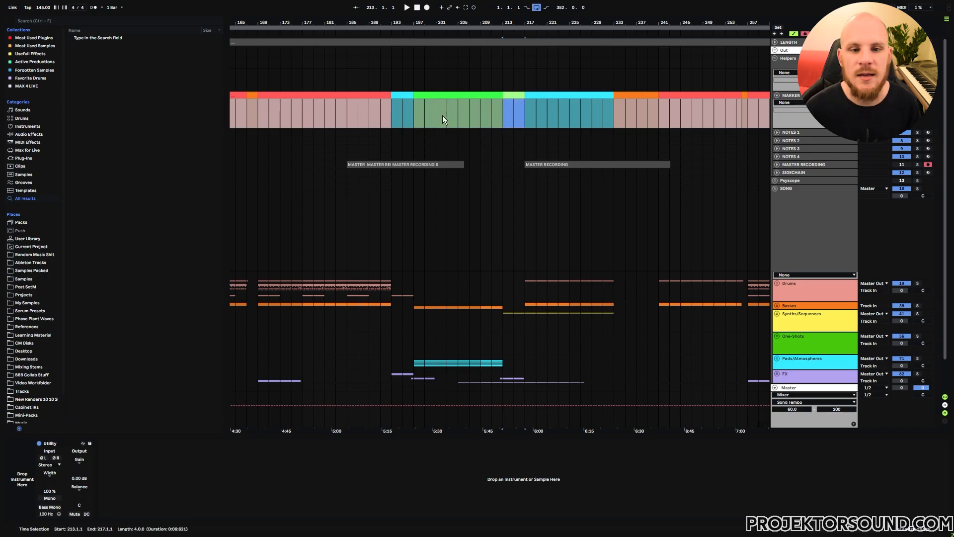
left_click_drag(258, 103, 392, 102)
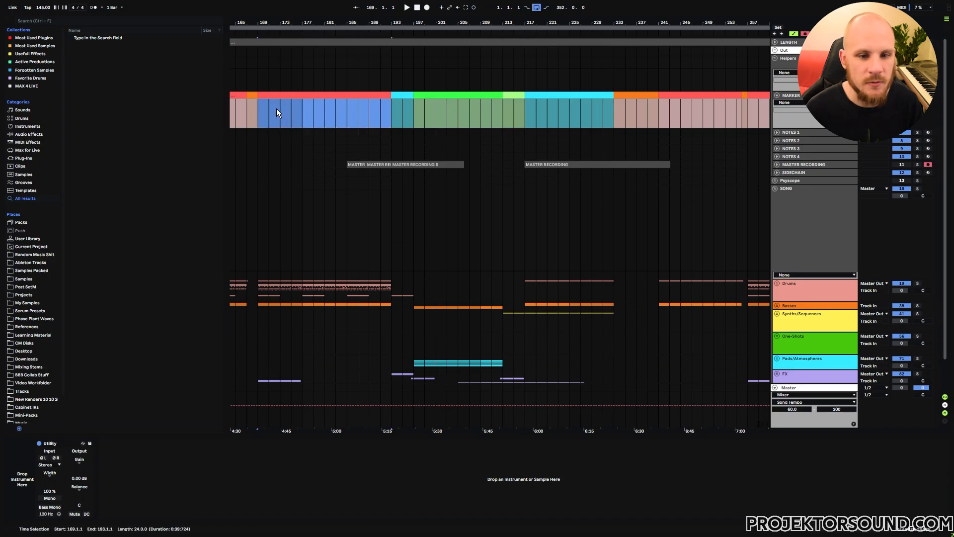
left_click_drag(258, 107, 526, 94)
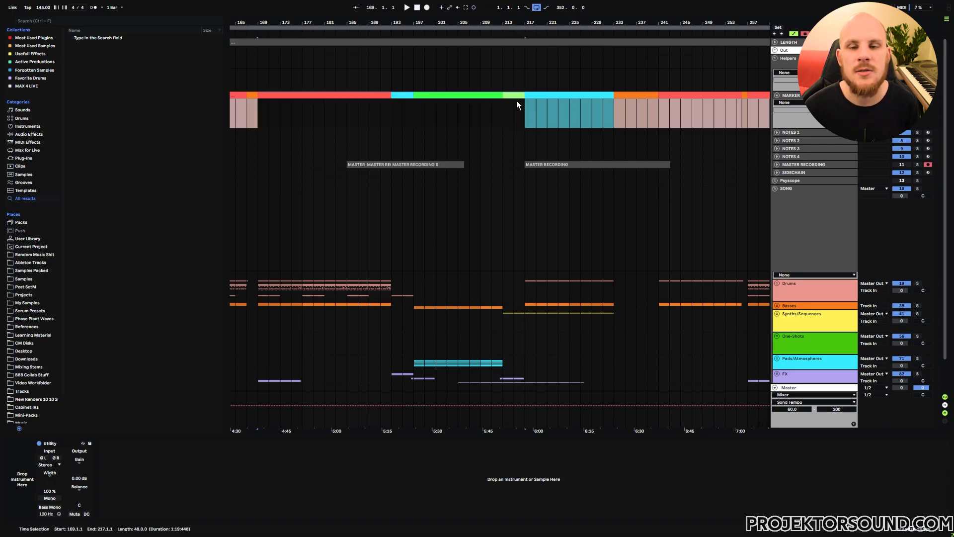
left_click_drag(350, 19, 504, 4)
left_click(355, 95)
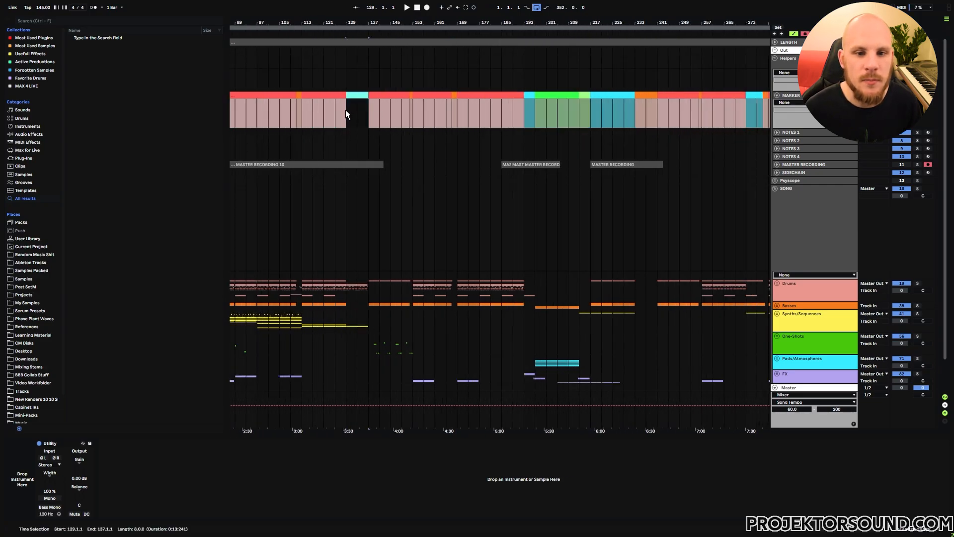
Examine the short break sections in the MARKER track by selecting bars 213 to 217 and bars 193 to 197
scroll(429, 121, "right", 3)
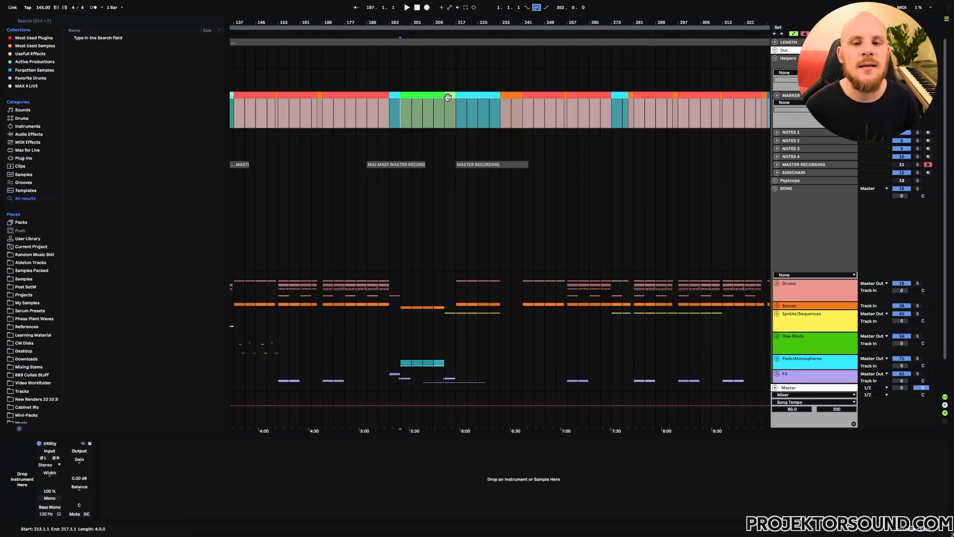
left_click(447, 95)
left_click(437, 95)
left_click(395, 103)
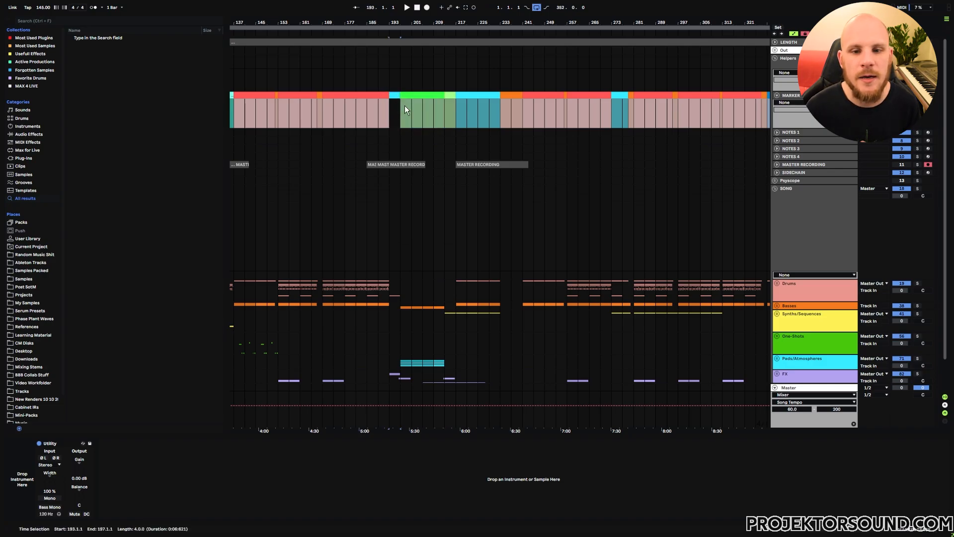
left_click(403, 108)
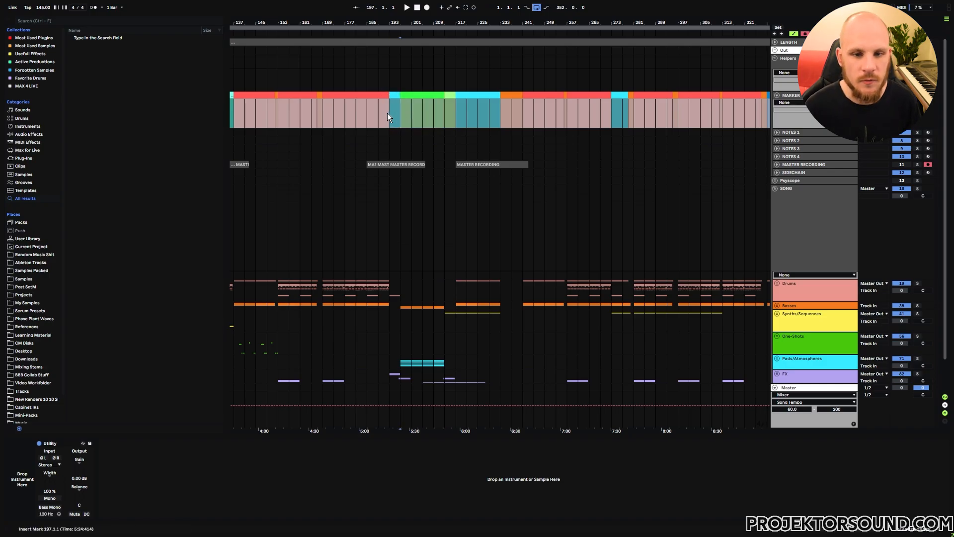
left_click(389, 111)
left_click(393, 107)
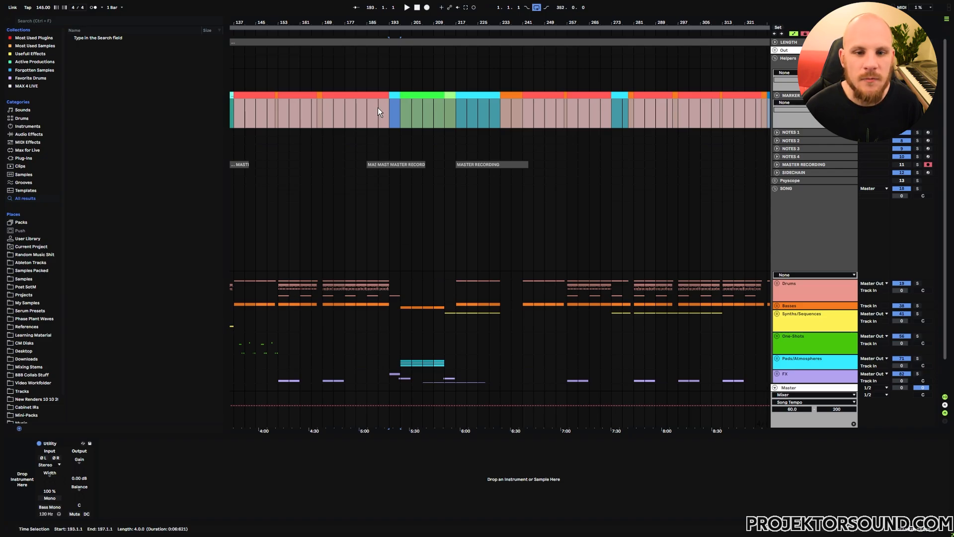
Play the full mix from bar 189 through the transition at bar 193, then stop playback
left_click(378, 109)
key("space")
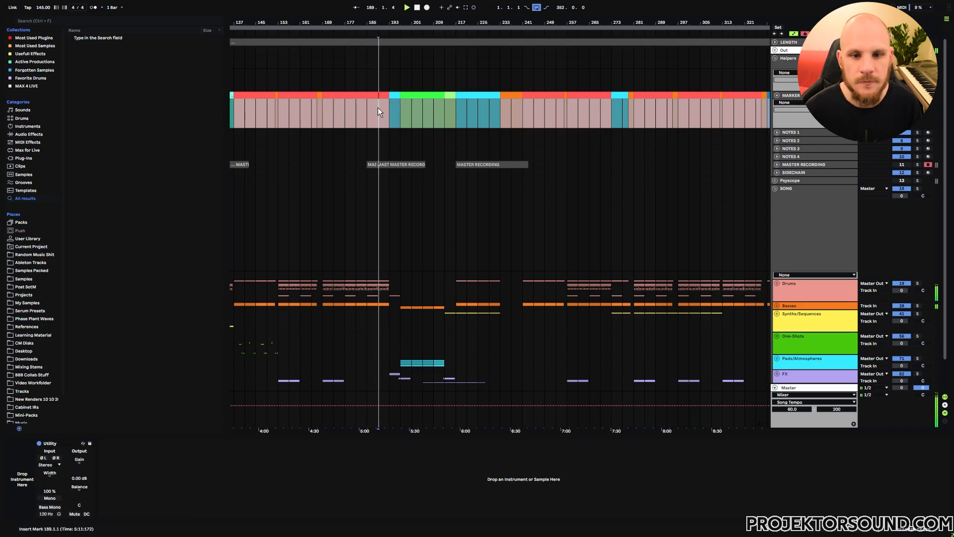
key("space")
Examine the middle sections in the MARKER track by selecting bars 197 to 213 and bars 217 to 233
left_click(402, 132)
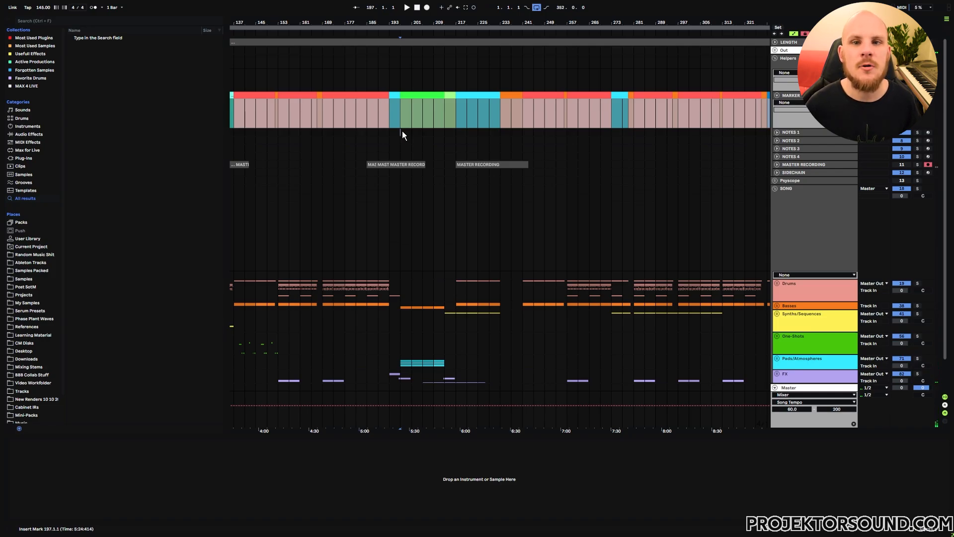
left_click(445, 115)
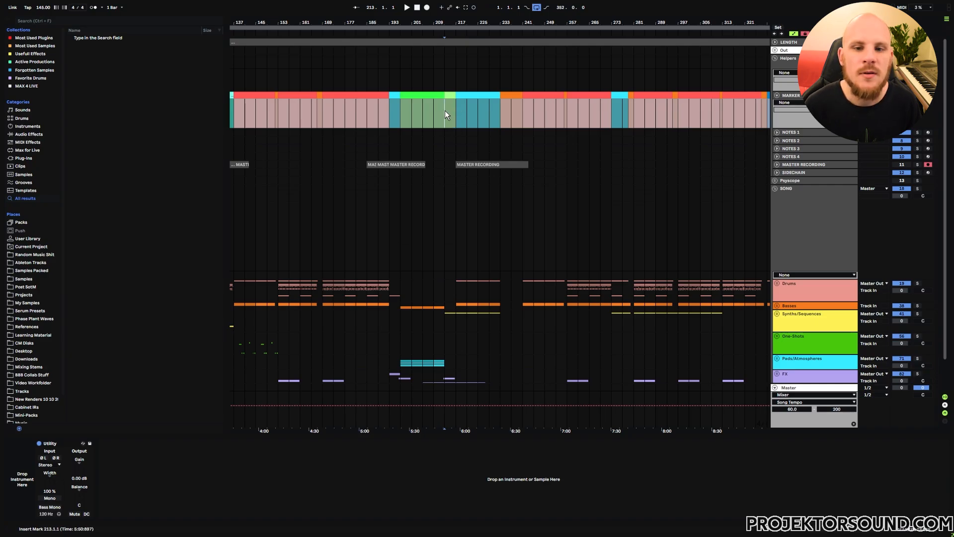
mouse_move(445, 112)
left_mouse_down()
mouse_move(455, 114)
mouse_move(443, 111)
left_mouse_up()
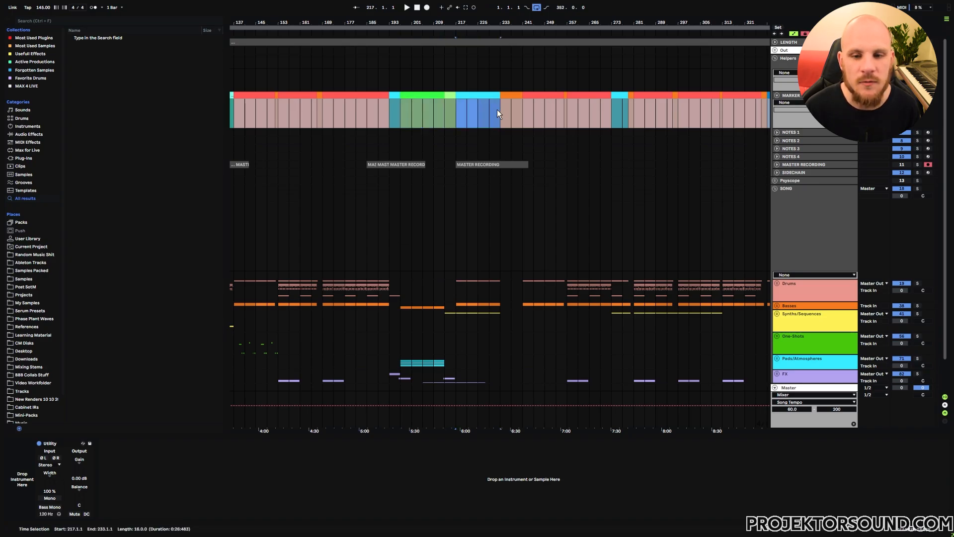
left_click(445, 108)
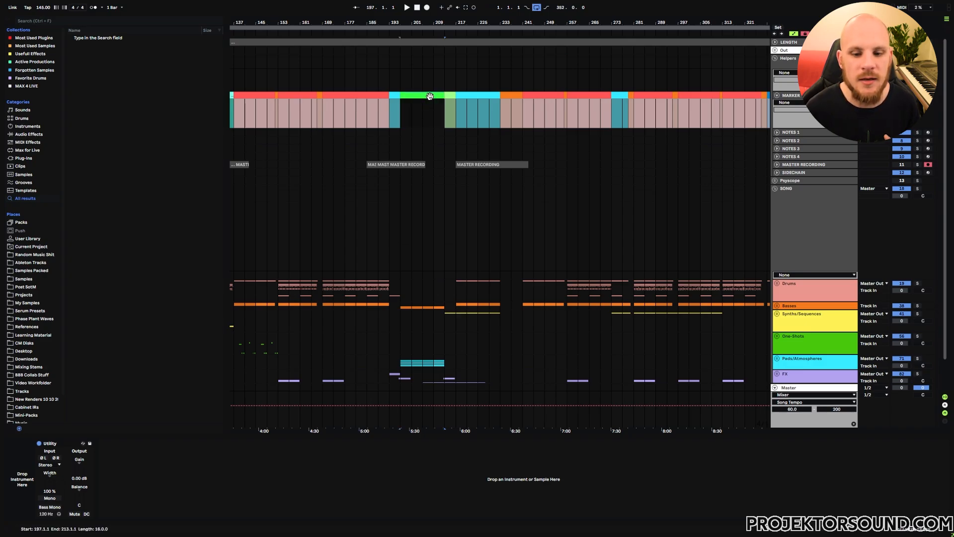
left_click(457, 113)
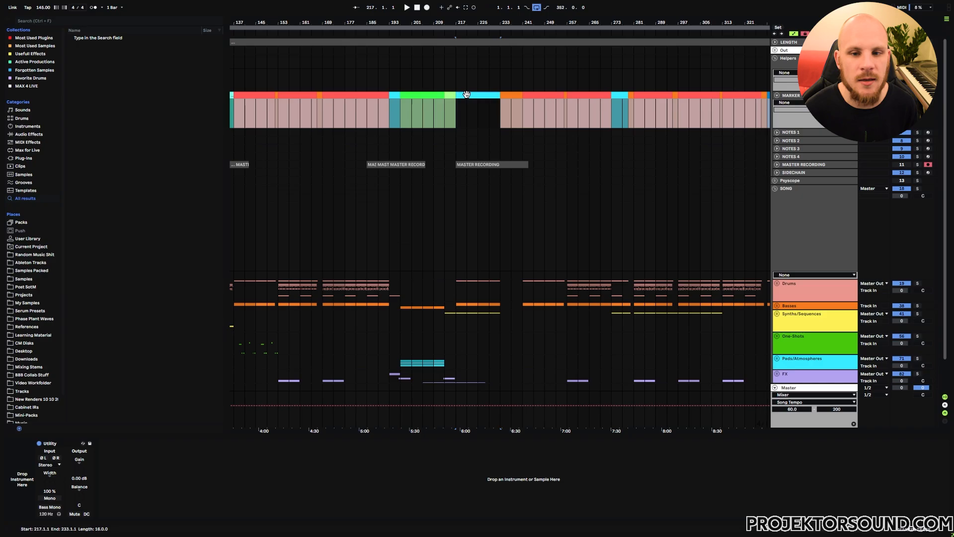